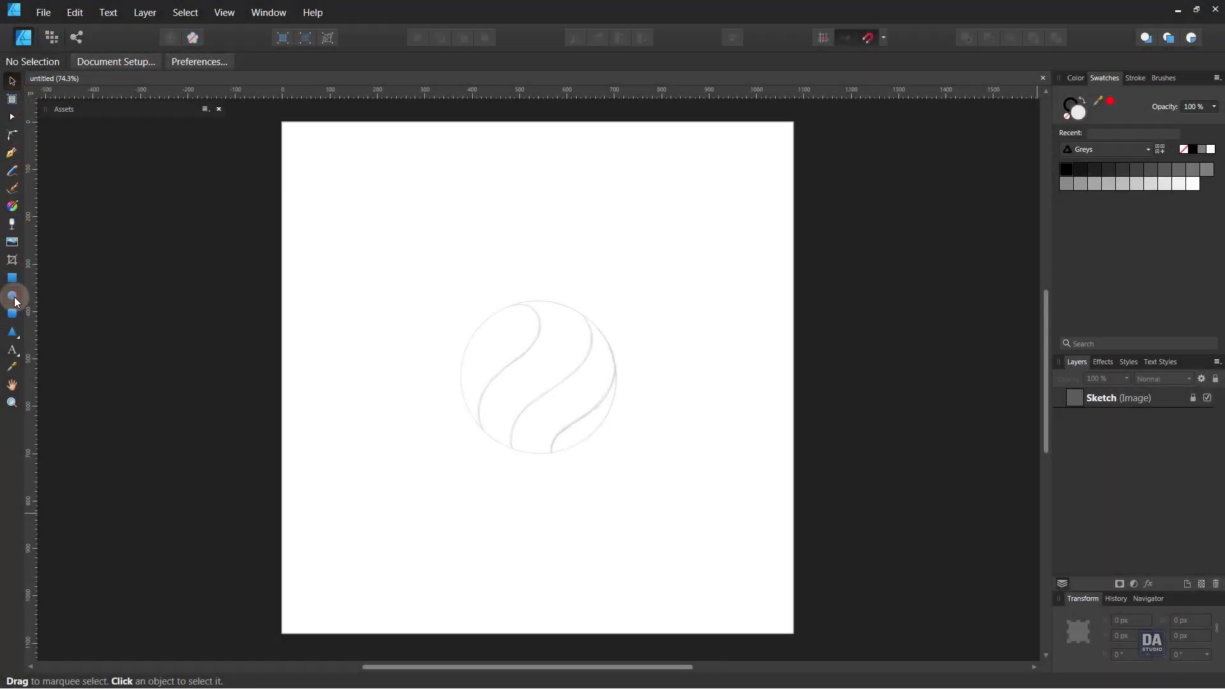
Choose the Ellipse Tool and zoom in to about 158% on the ball sketch.
left_click(12, 295)
left_click_drag(550, 389, 742, 396)
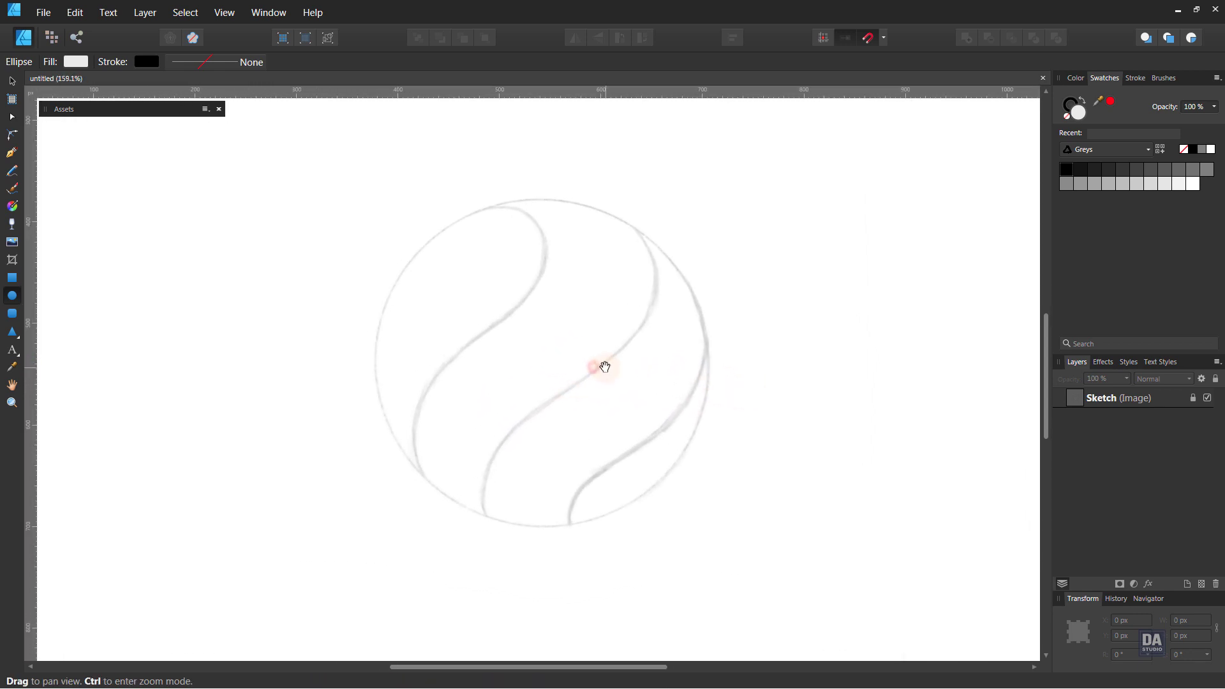
Draw a 325.7 px circle with no fill and a 1 pt black outline.
left_click_drag(411, 208, 465, 262)
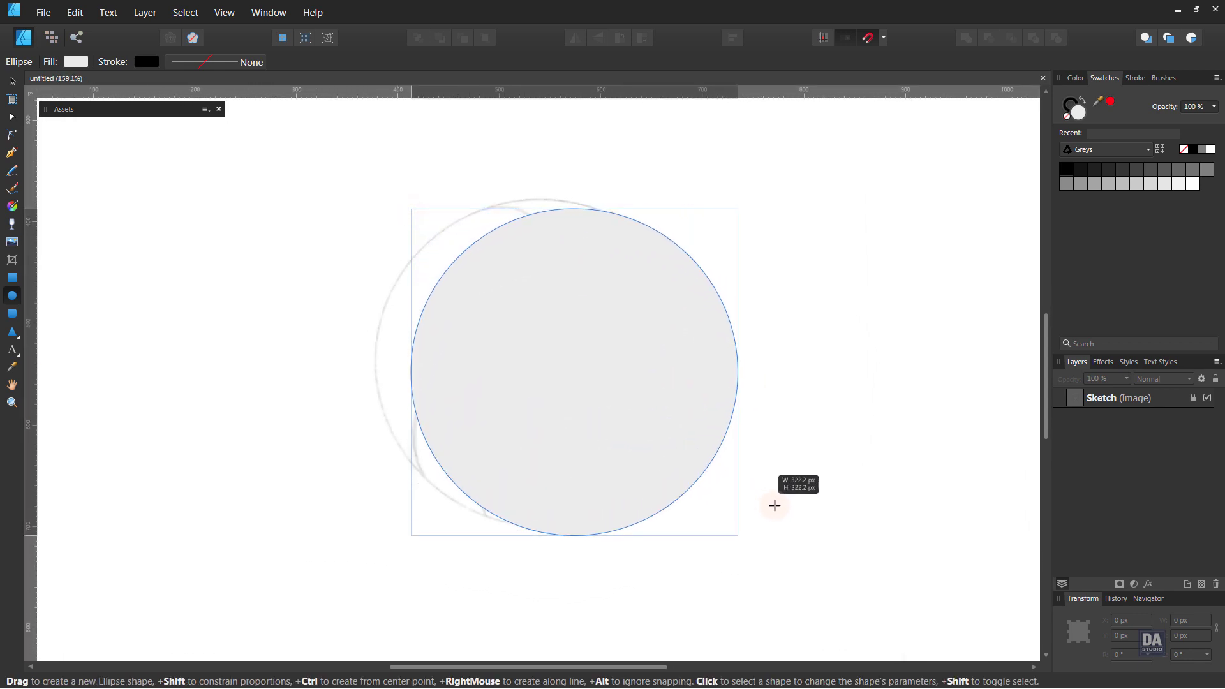
left_click_drag(529, 336, 774, 503)
left_click(1066, 116)
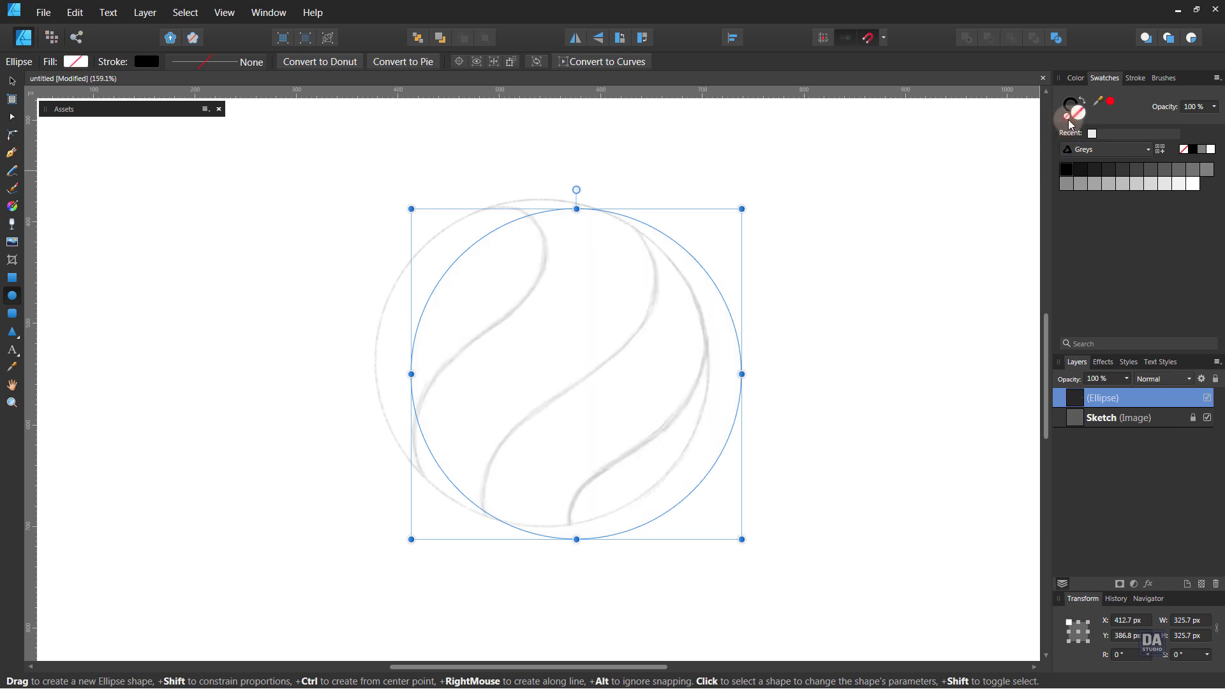
left_click(1135, 78)
left_click(1203, 118)
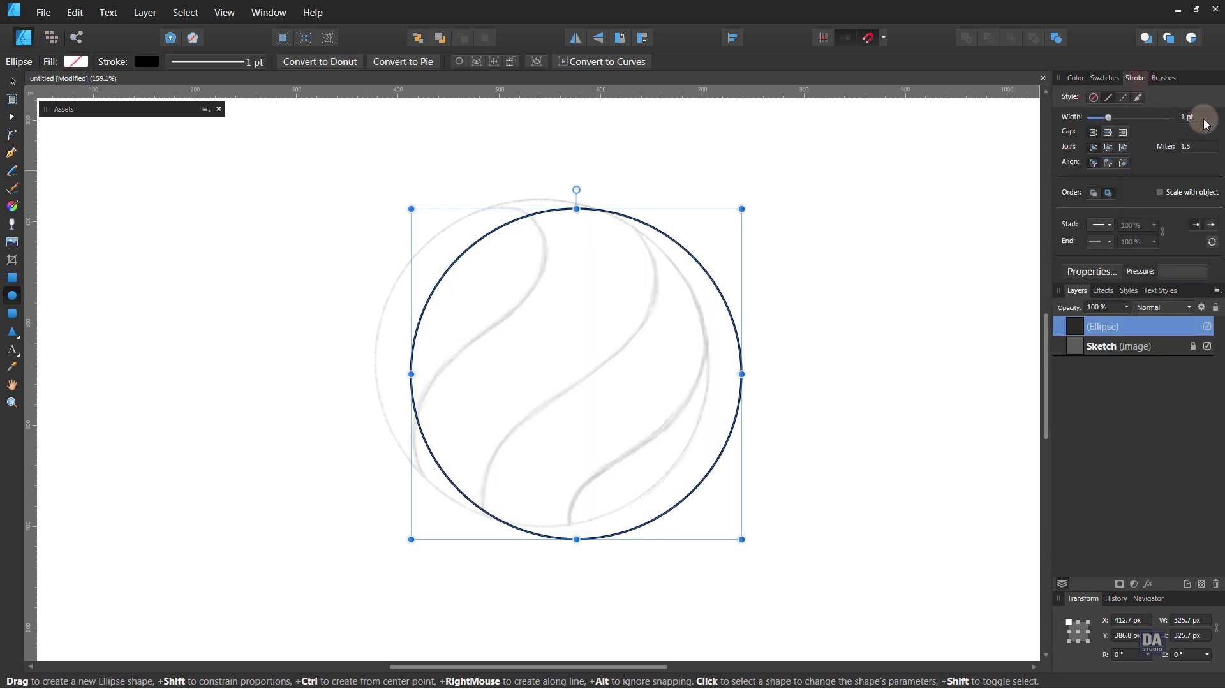
Move the circle onto the sketch's outer outline and zoom in closer.
key("v")
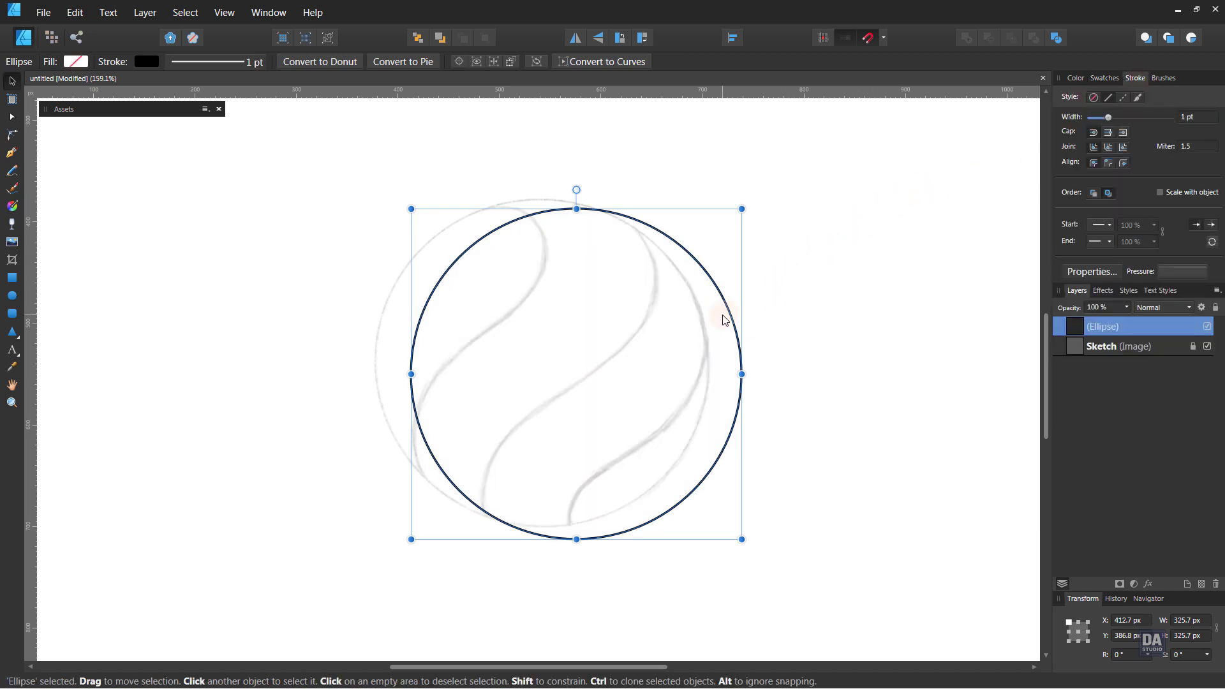
mouse_move(723, 319)
left_mouse_down()
mouse_move(688, 322)
mouse_move(687, 310)
left_mouse_up()
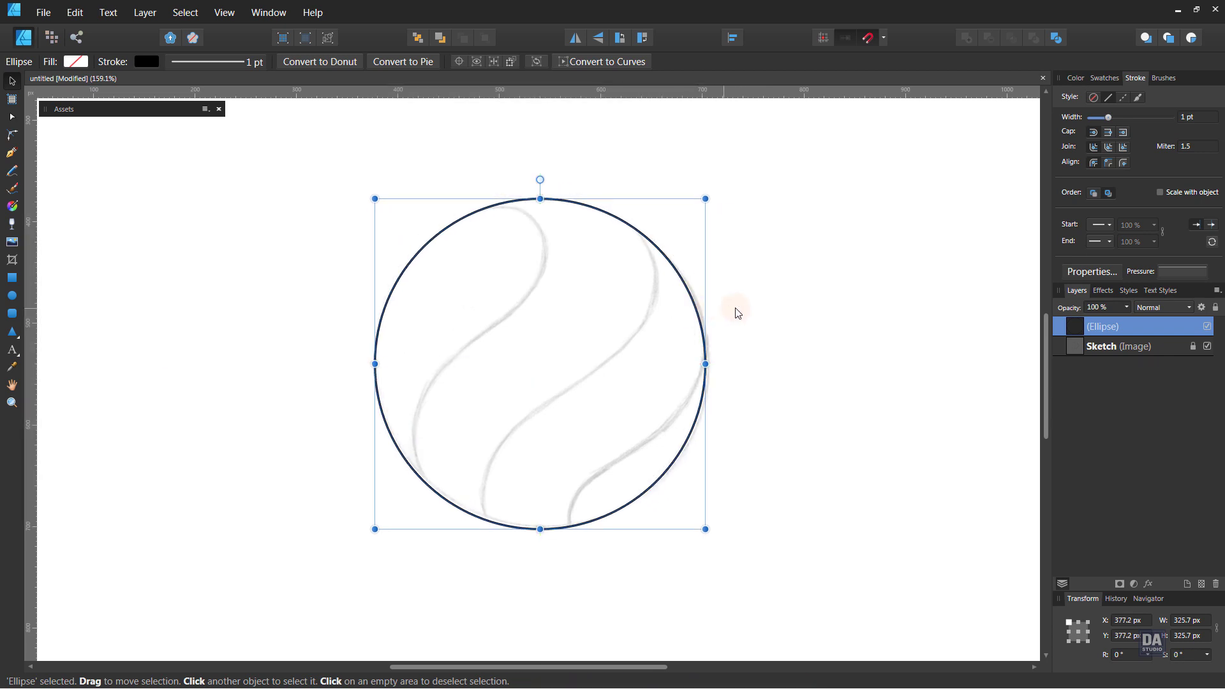
left_click(788, 306)
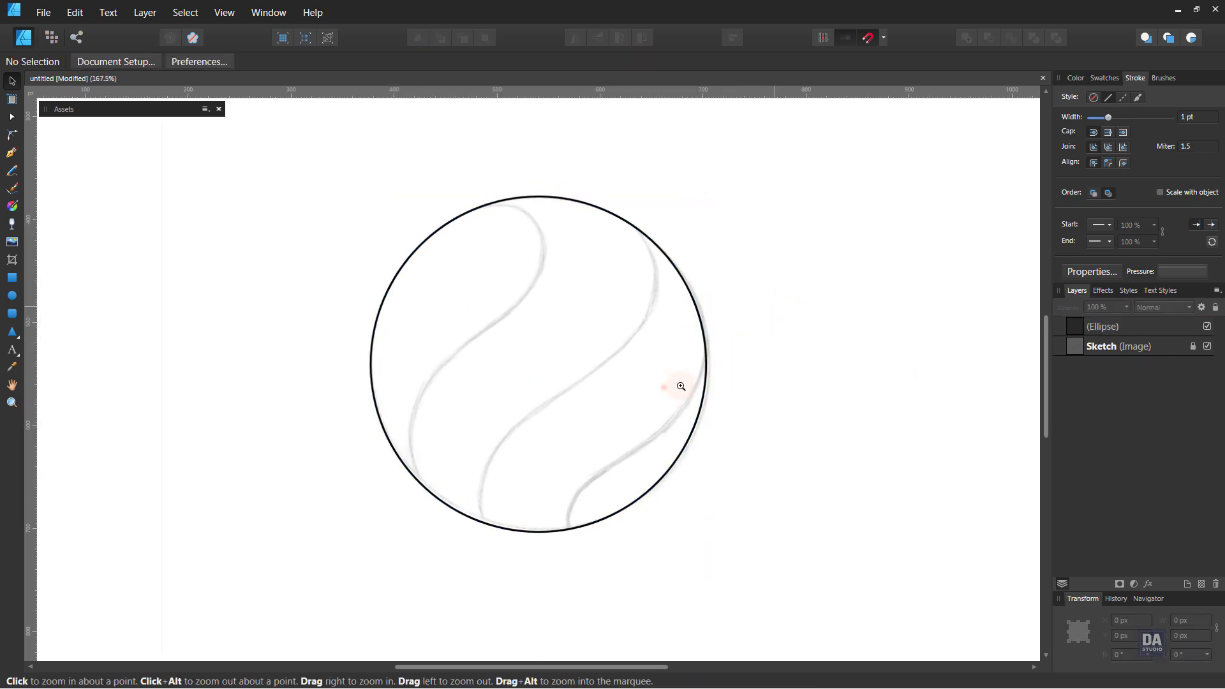
left_click_drag(663, 387, 715, 367)
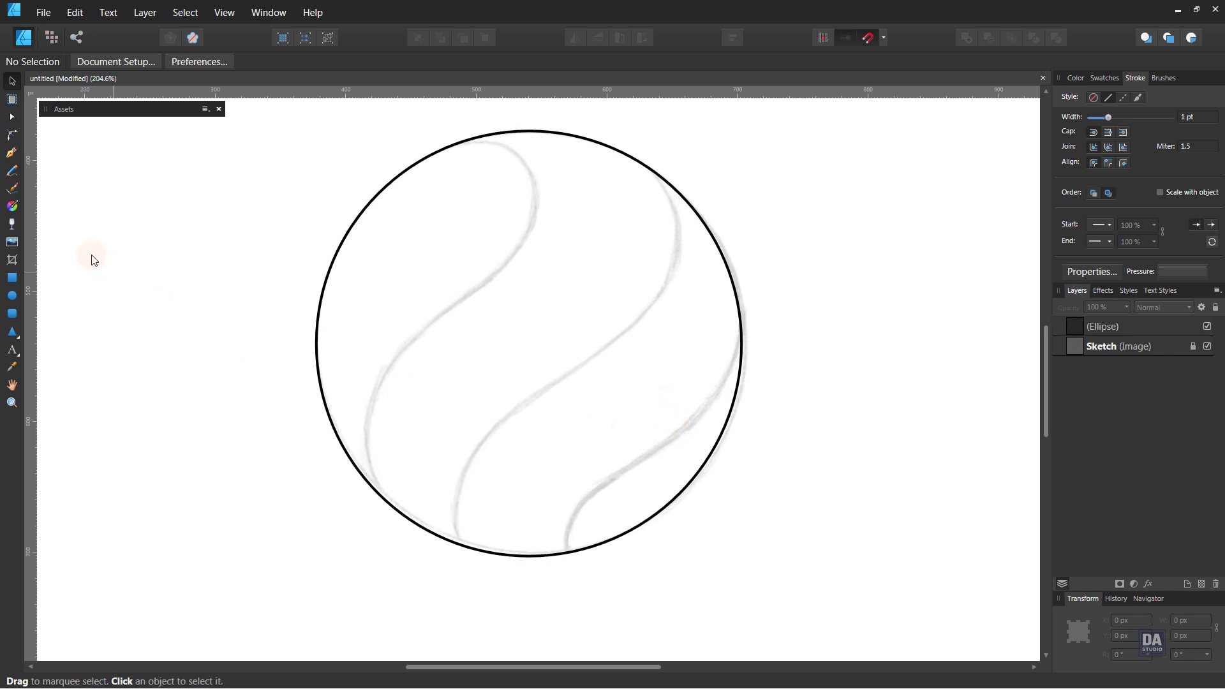
Start a Pen curve from below the circle to its right edge, hugging the edge.
left_click(12, 153)
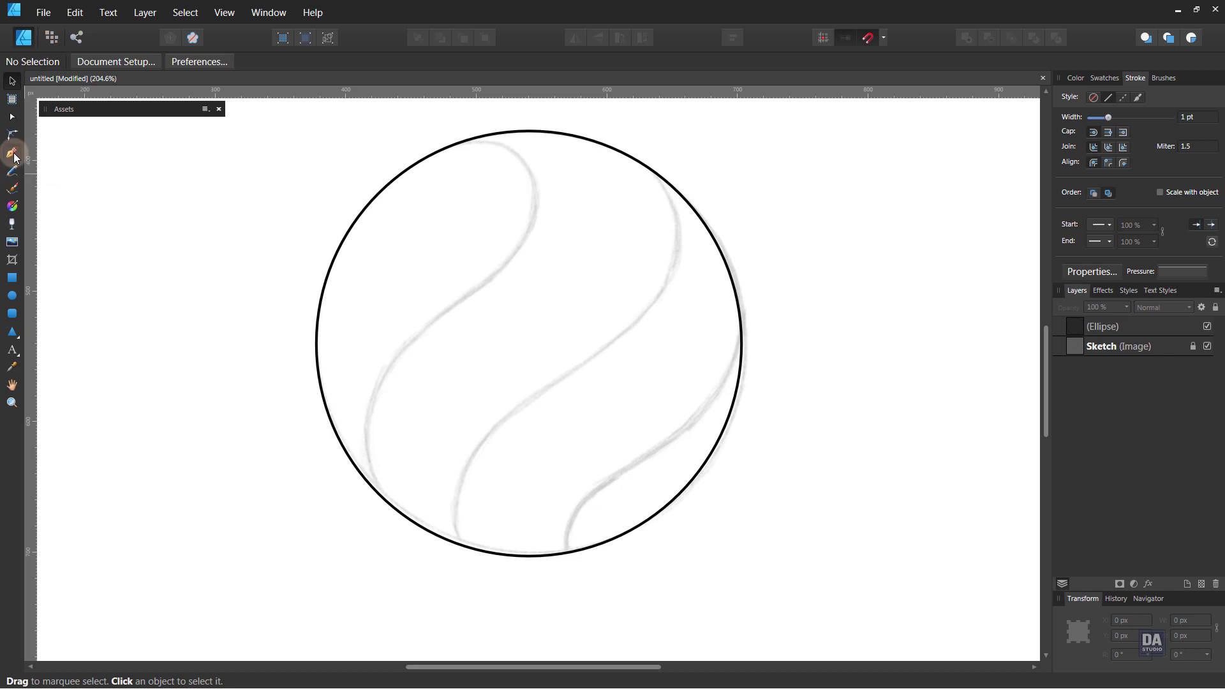
left_click(572, 566)
left_click(755, 291)
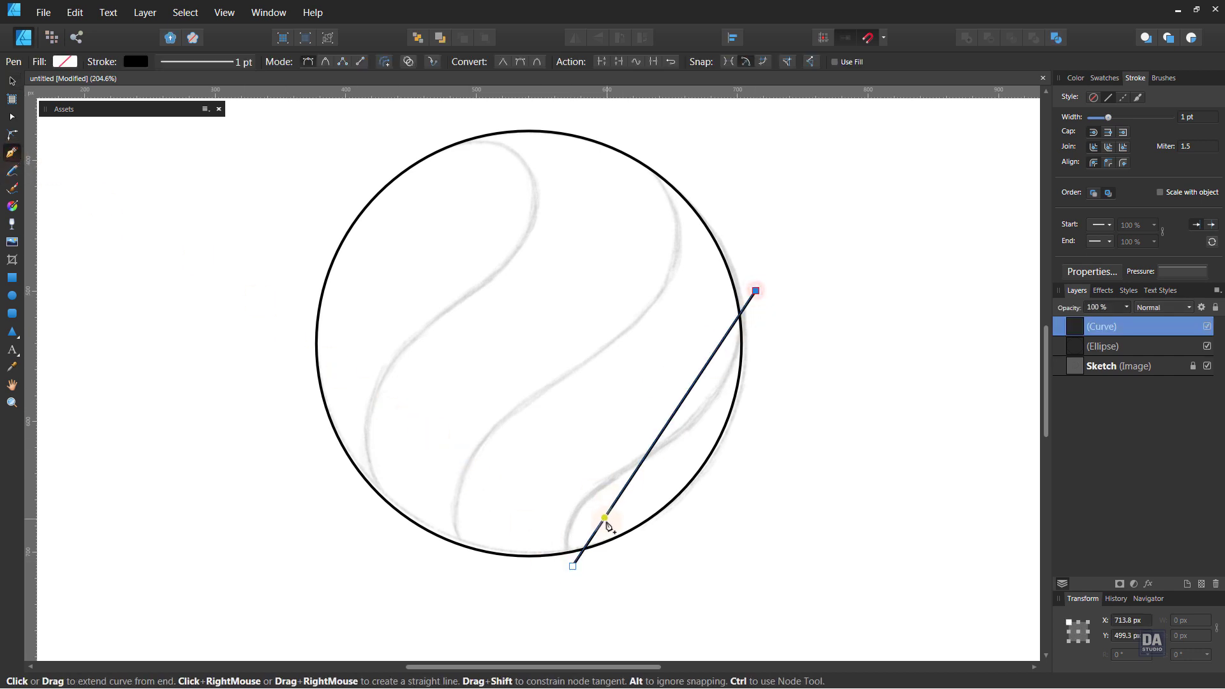
left_click_drag(604, 523, 559, 519)
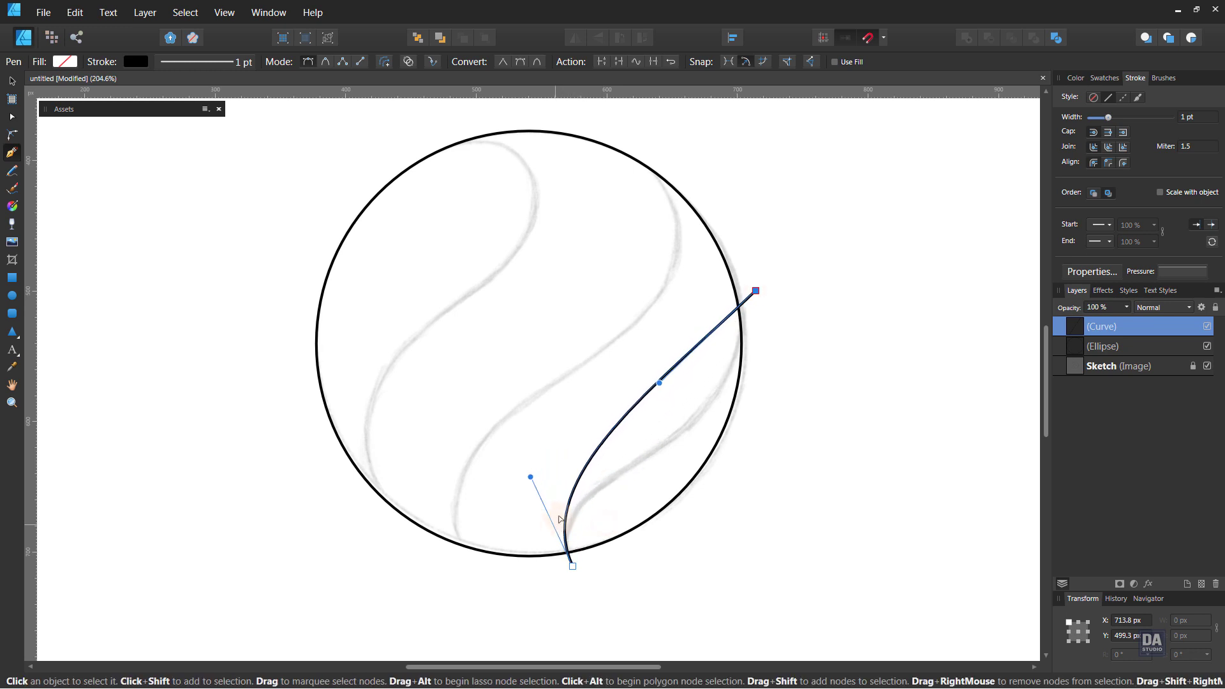
left_click_drag(658, 394, 756, 456)
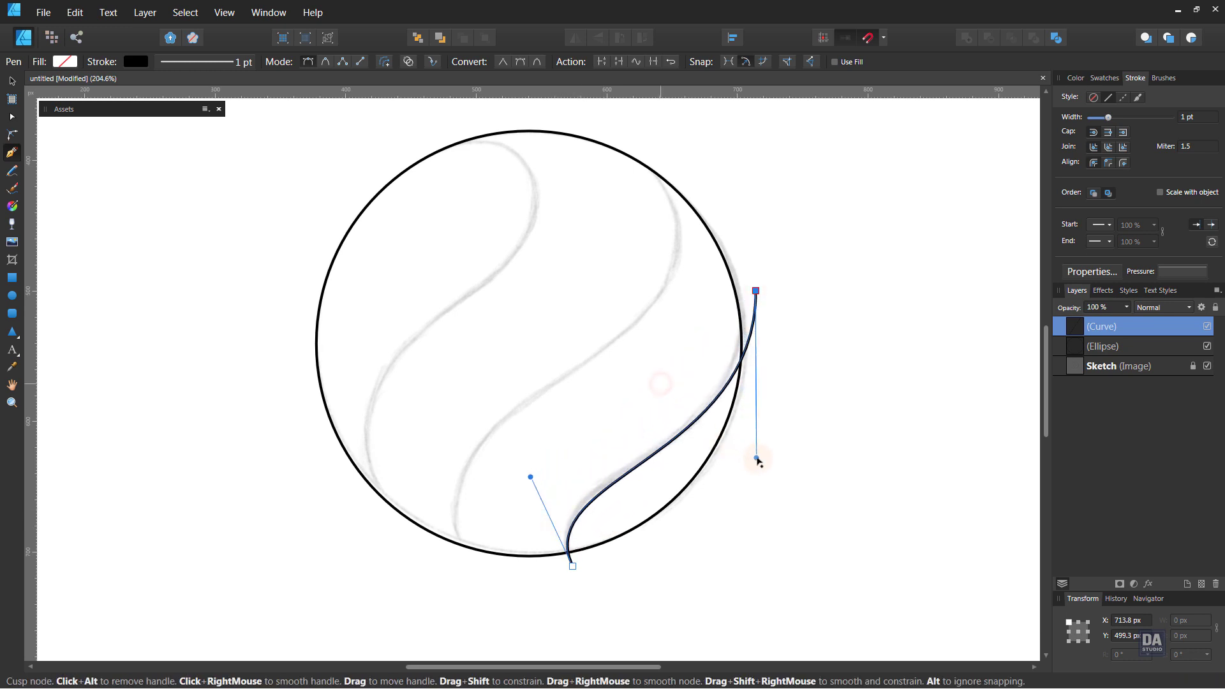
left_click_drag(755, 290, 741, 281)
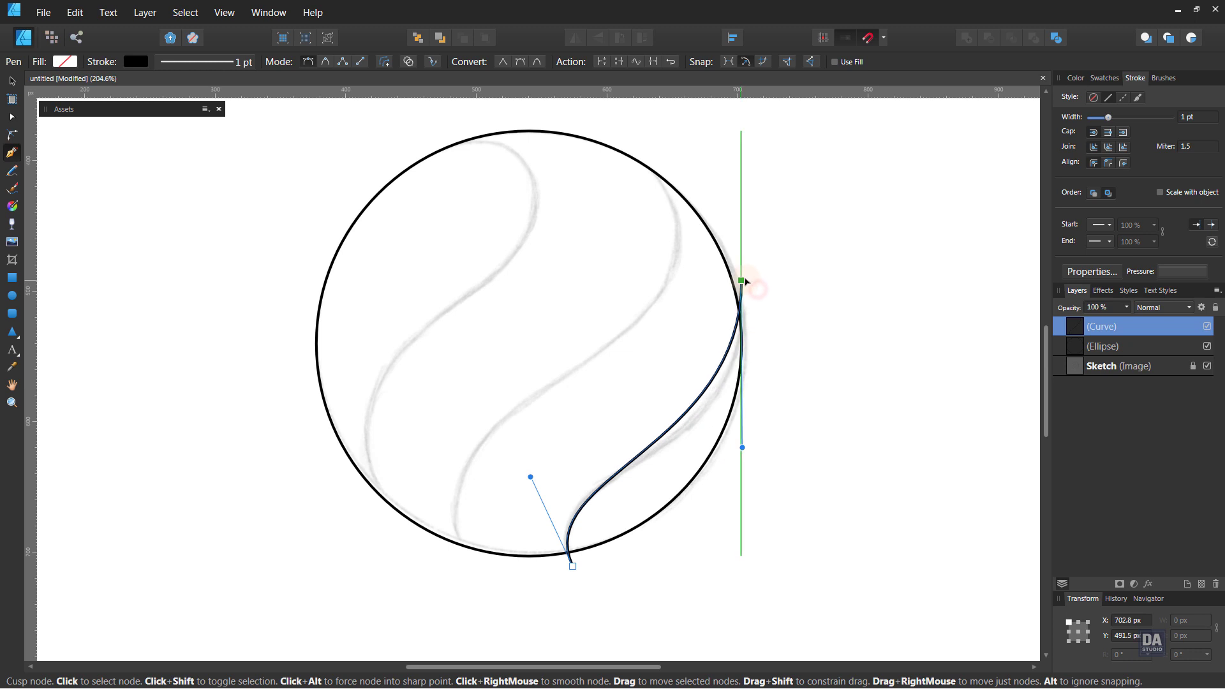
Shape the curve along the lower-right stripe and close it into a leaf shape.
left_click_drag(742, 448, 757, 465)
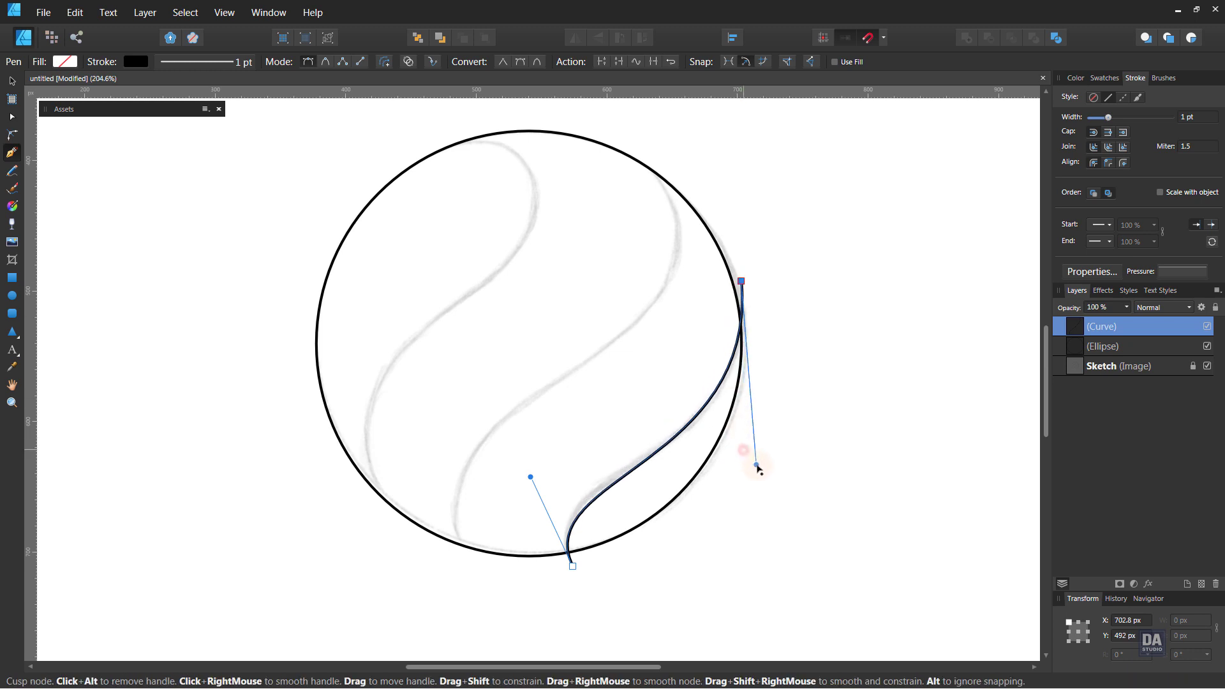
left_click_drag(530, 476, 527, 457)
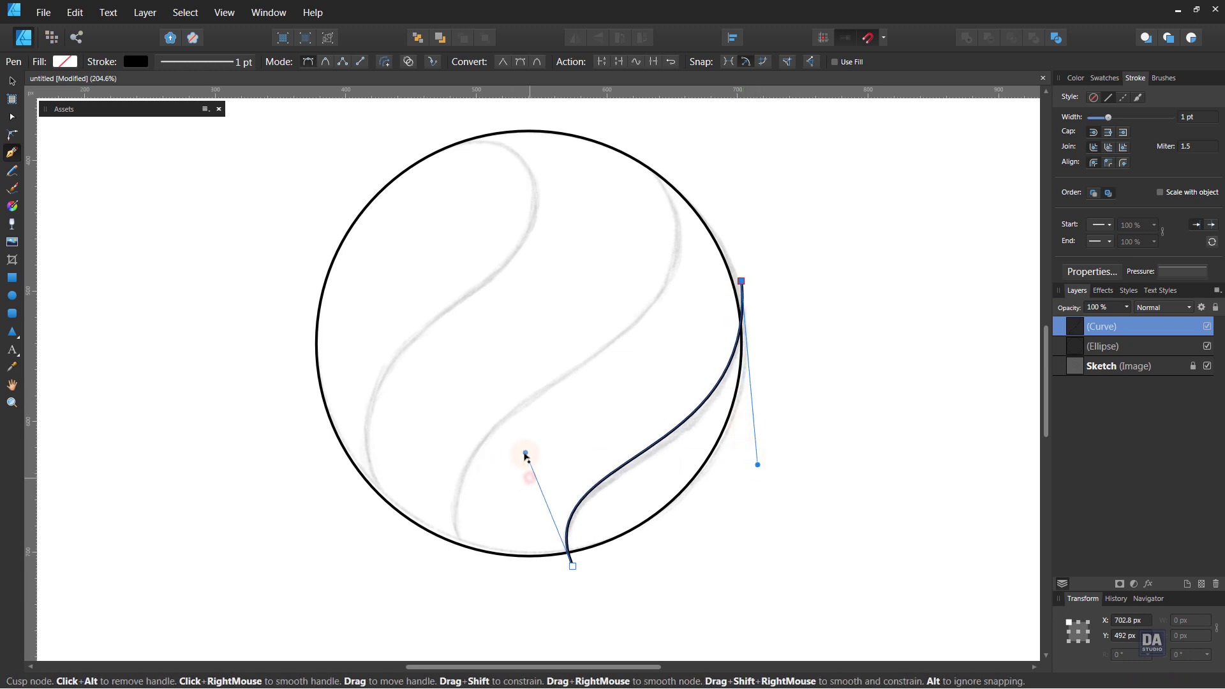
left_click_drag(757, 465, 760, 475)
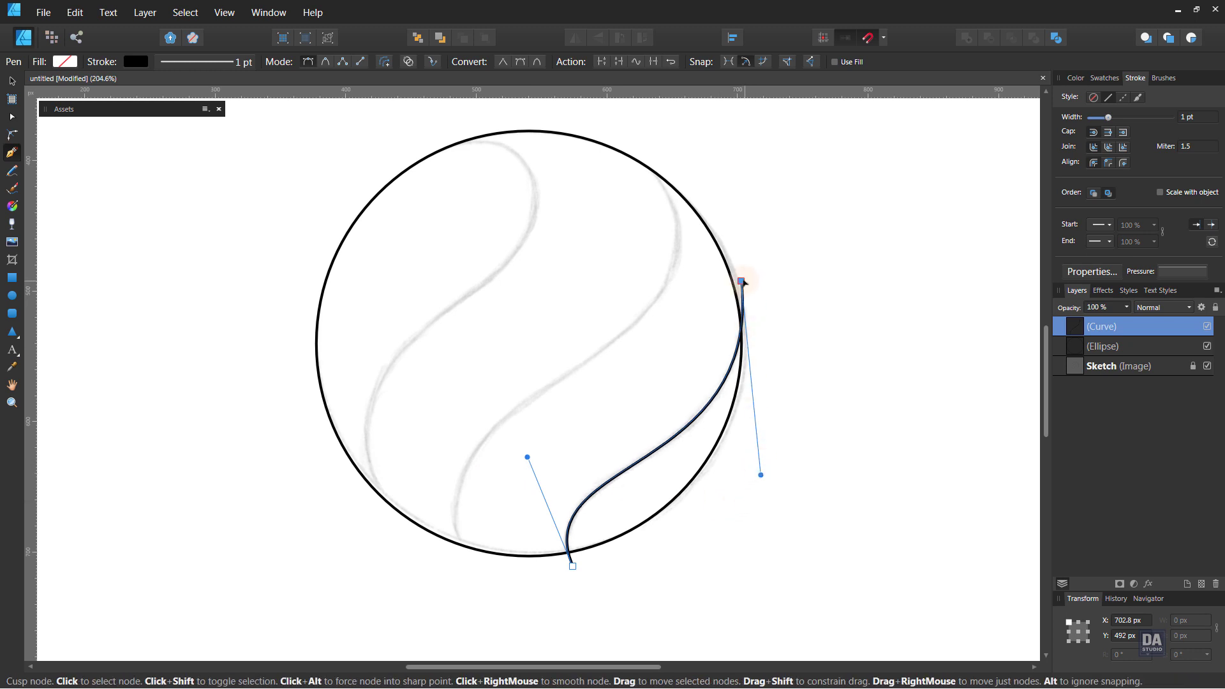
left_click(572, 566)
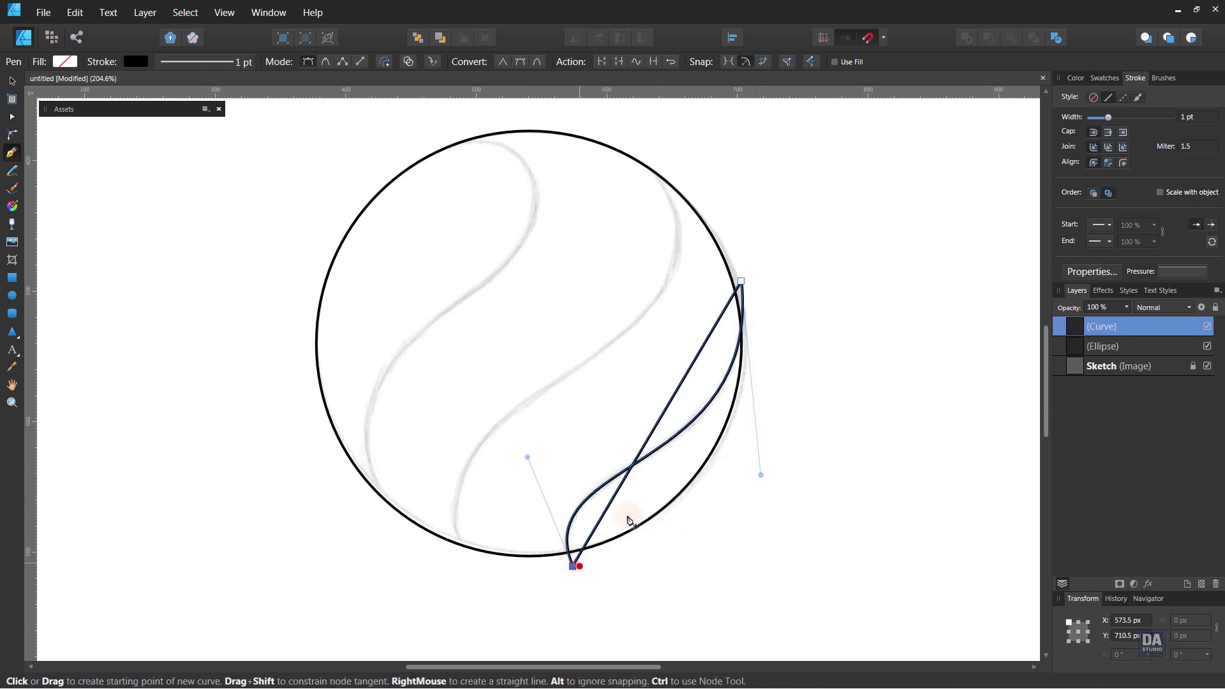
left_click_drag(646, 451, 726, 498)
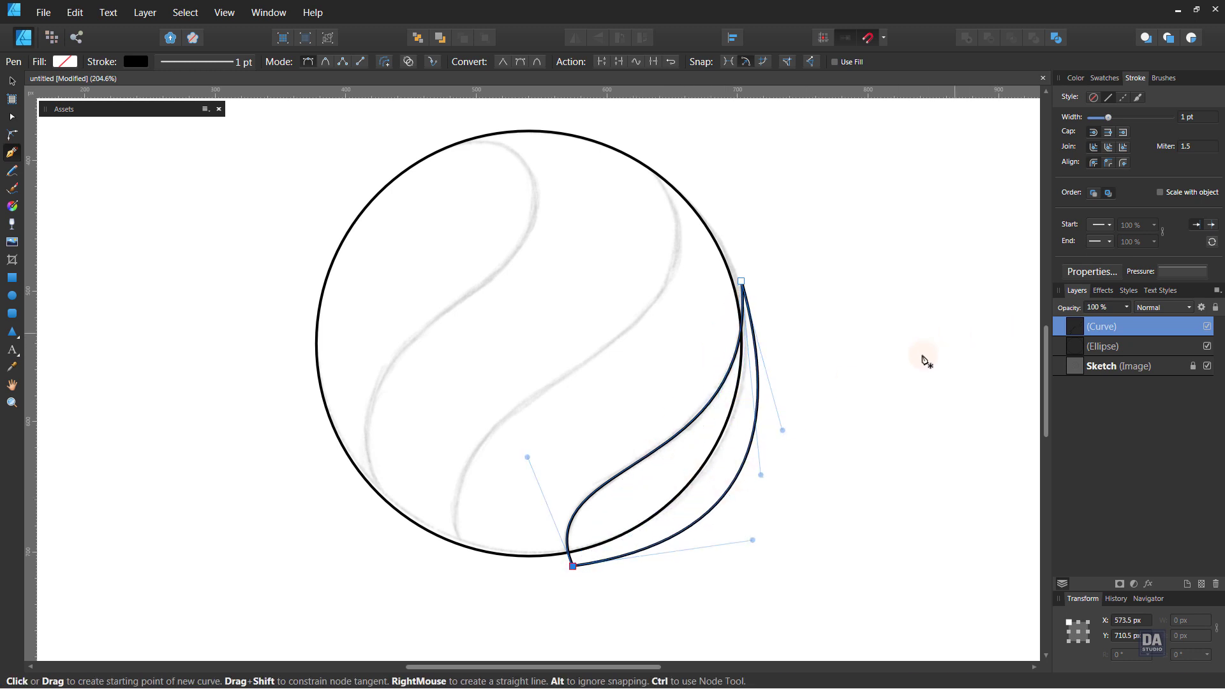
key("v")
left_click(848, 415)
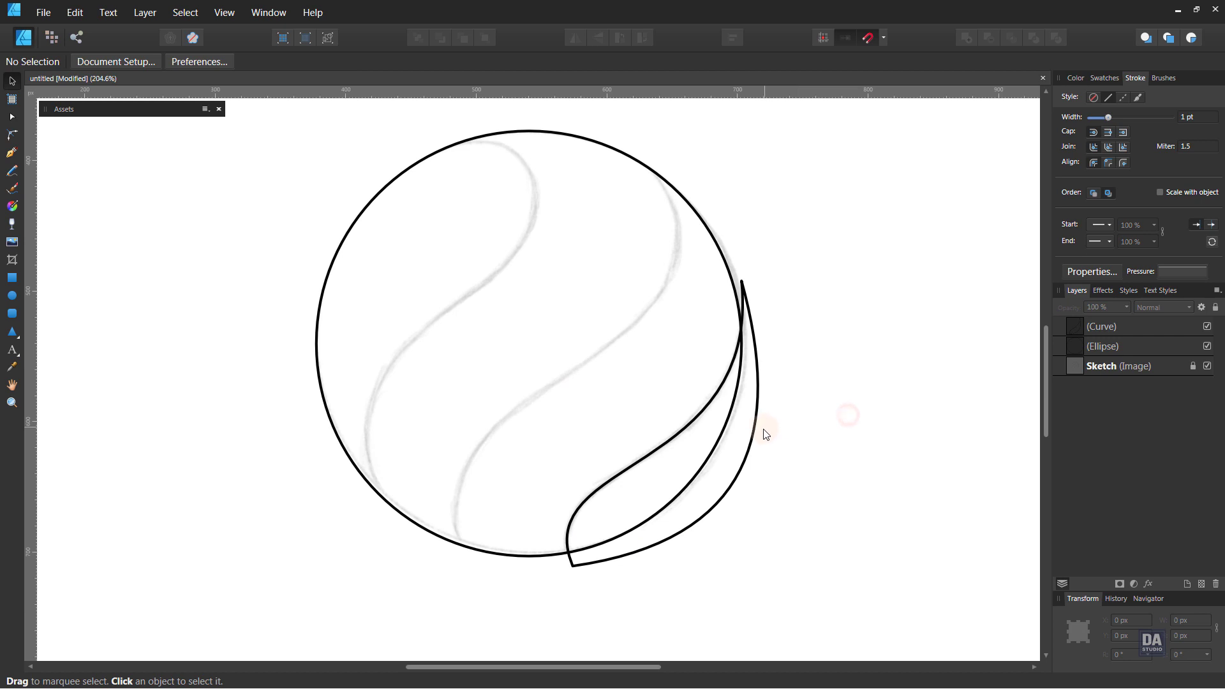
Clip the leaf curve inside the Ellipse layer and fill it with a mid-grey swatch.
left_click_drag(1093, 332, 1123, 351)
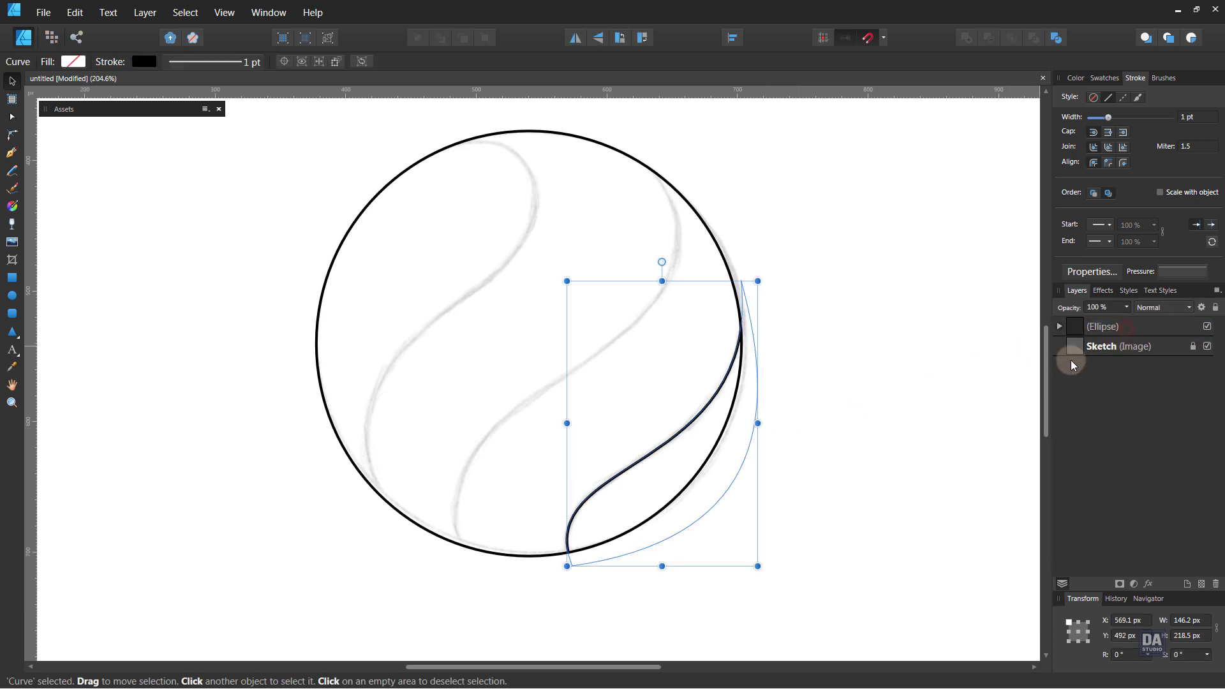
left_click(1052, 326)
left_click(967, 398)
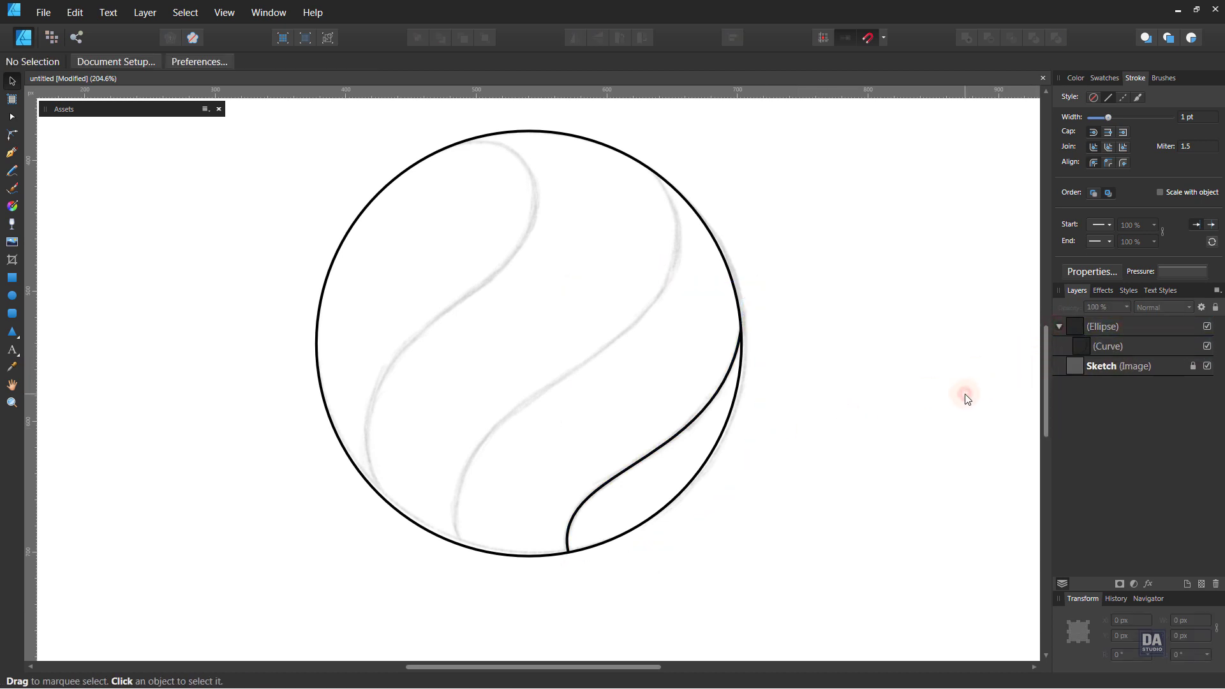
left_click(694, 426)
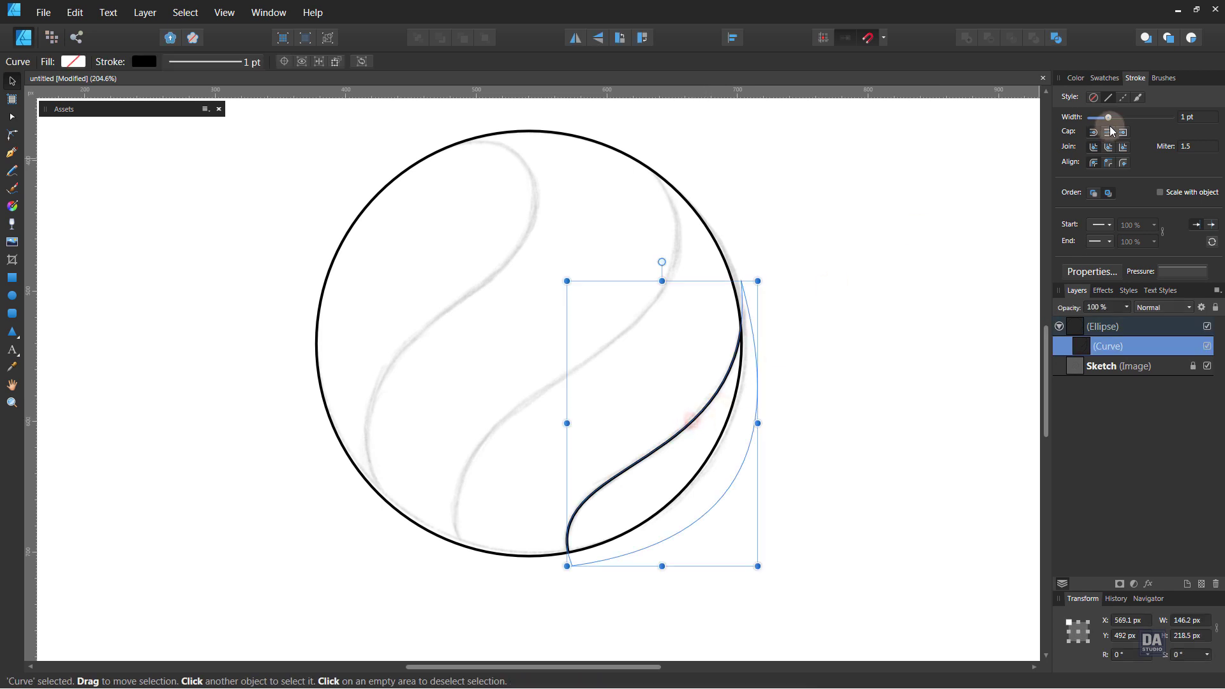
left_click(1105, 79)
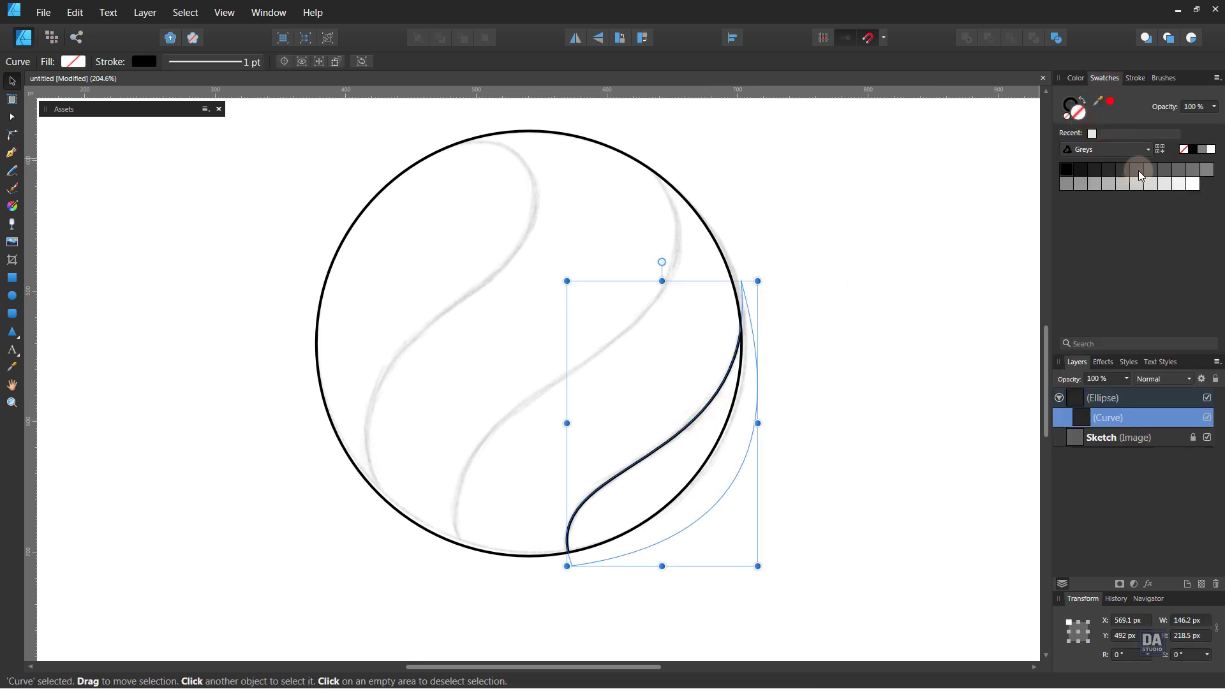
left_click(1188, 170)
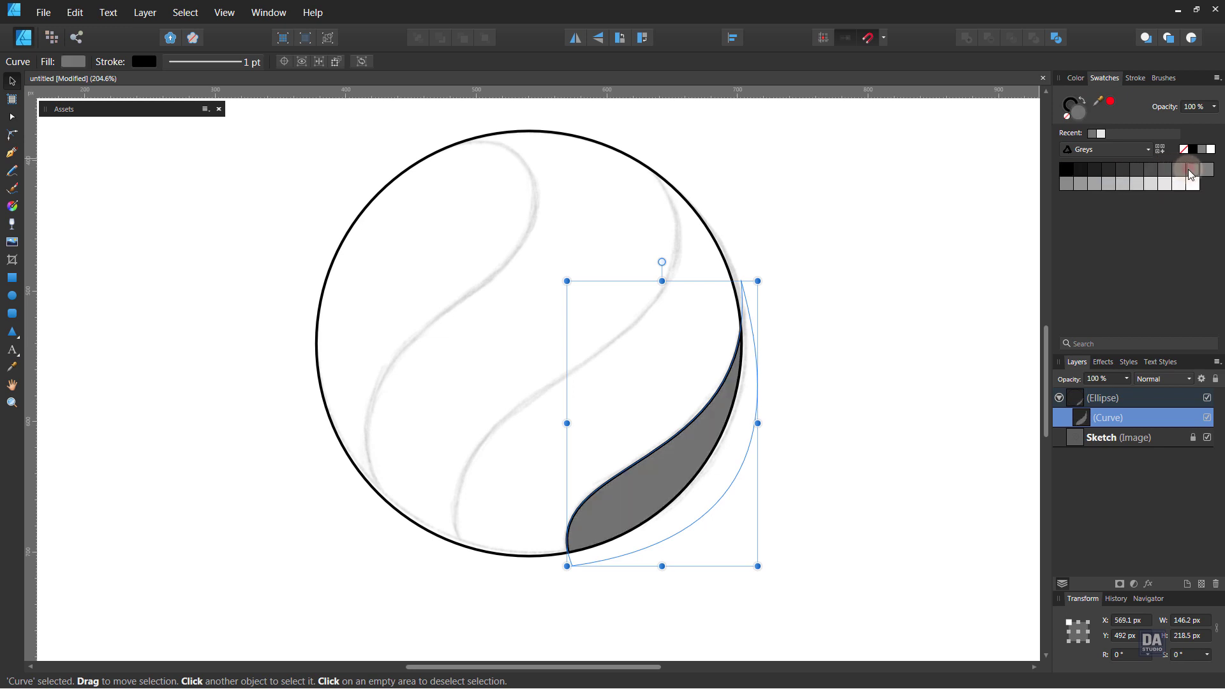
left_click(984, 270)
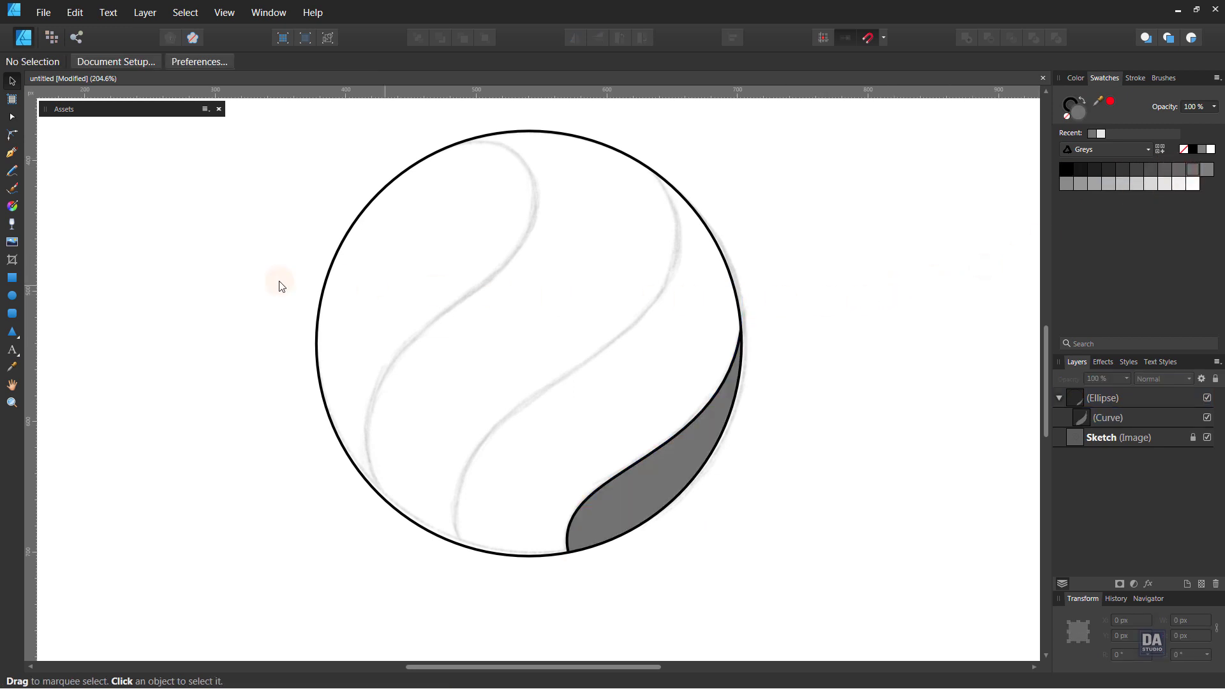
Draw an unfilled Pen line from the ball's bottom to its top, bent into an S.
left_click(14, 158)
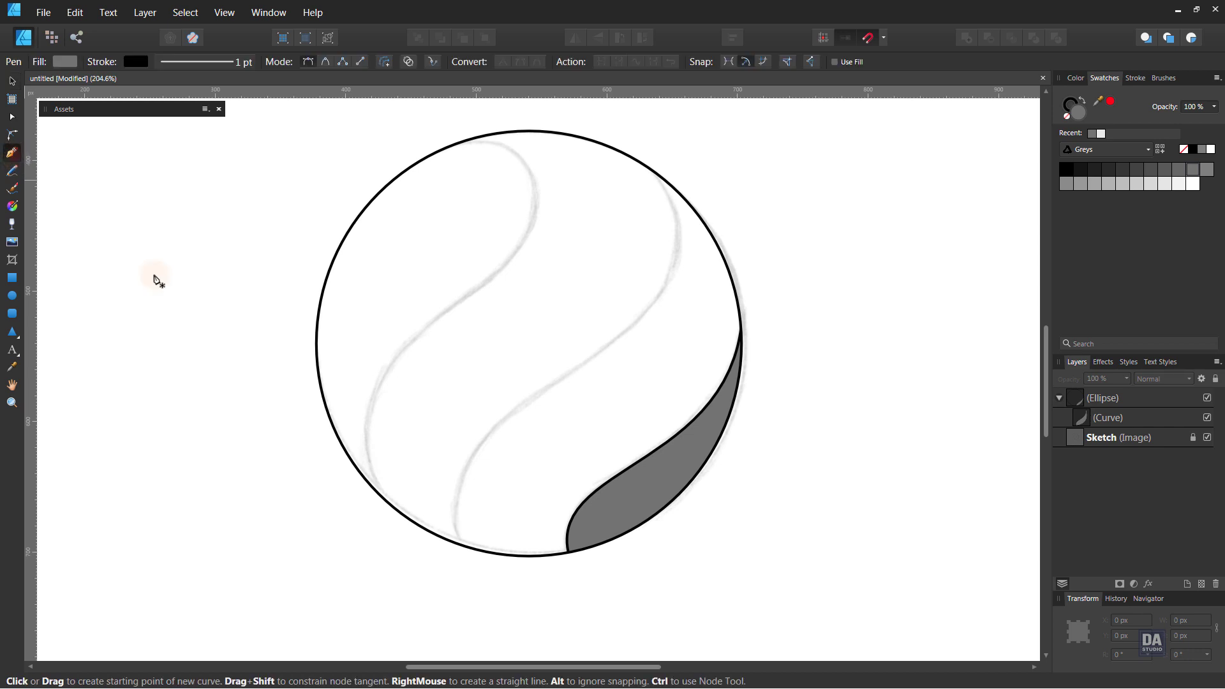
left_click(1064, 119)
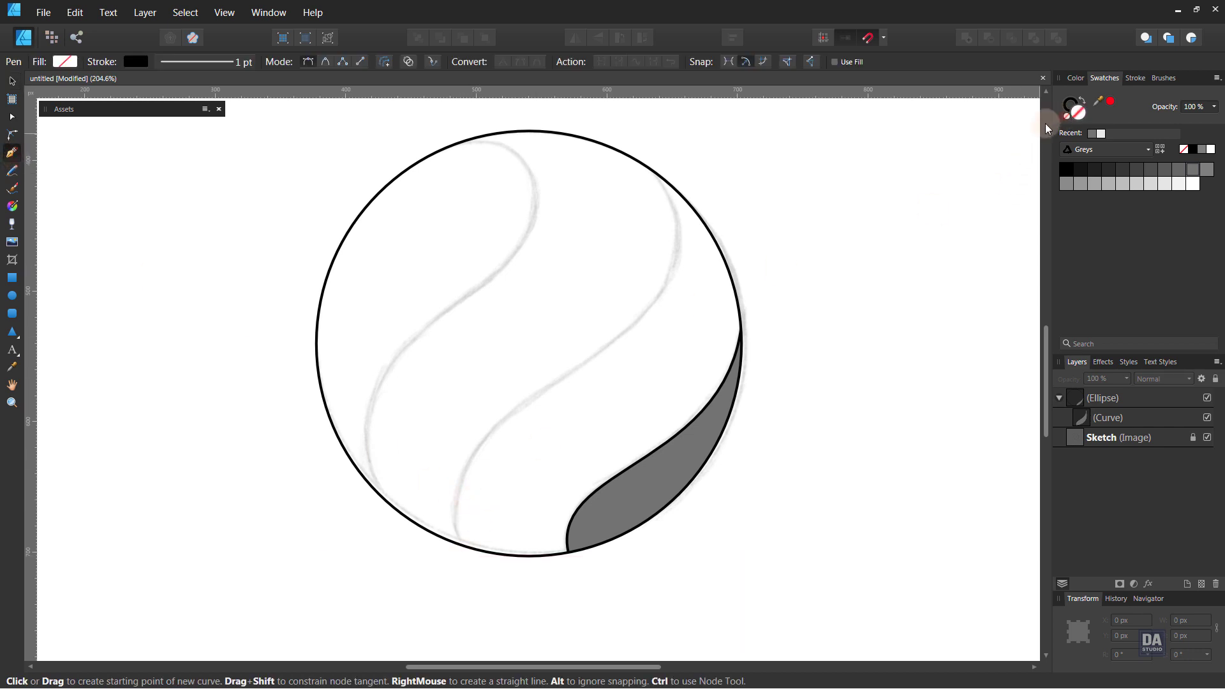
left_click(465, 566)
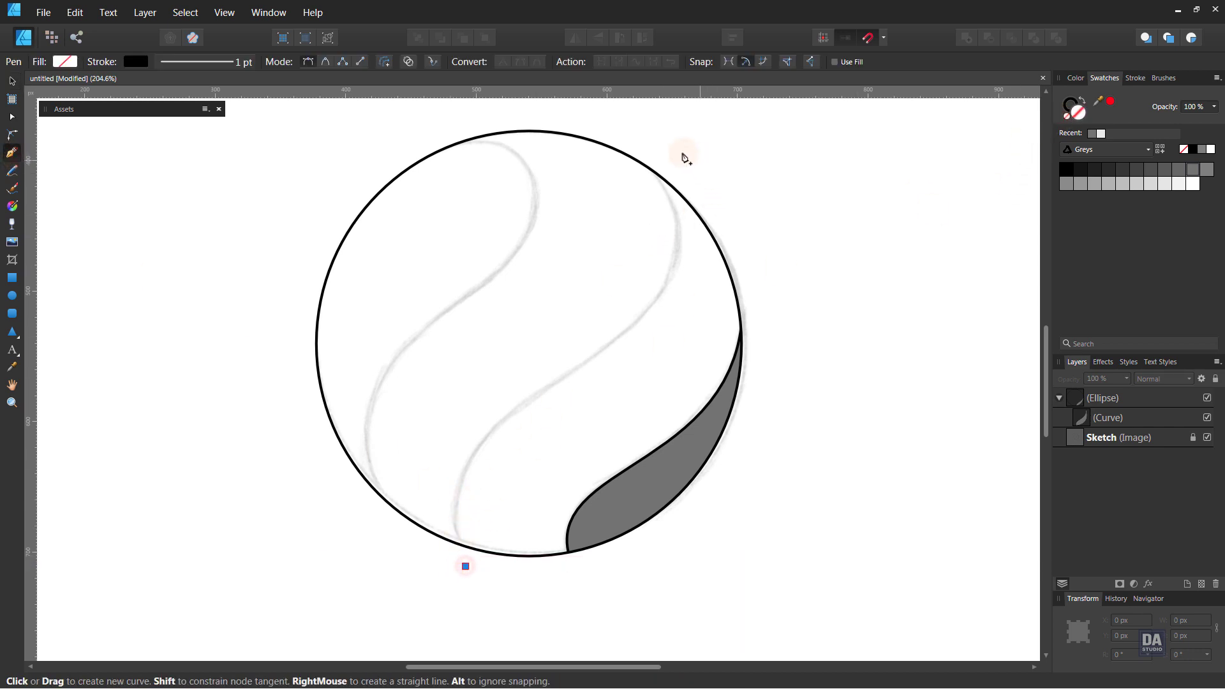
left_click(614, 132)
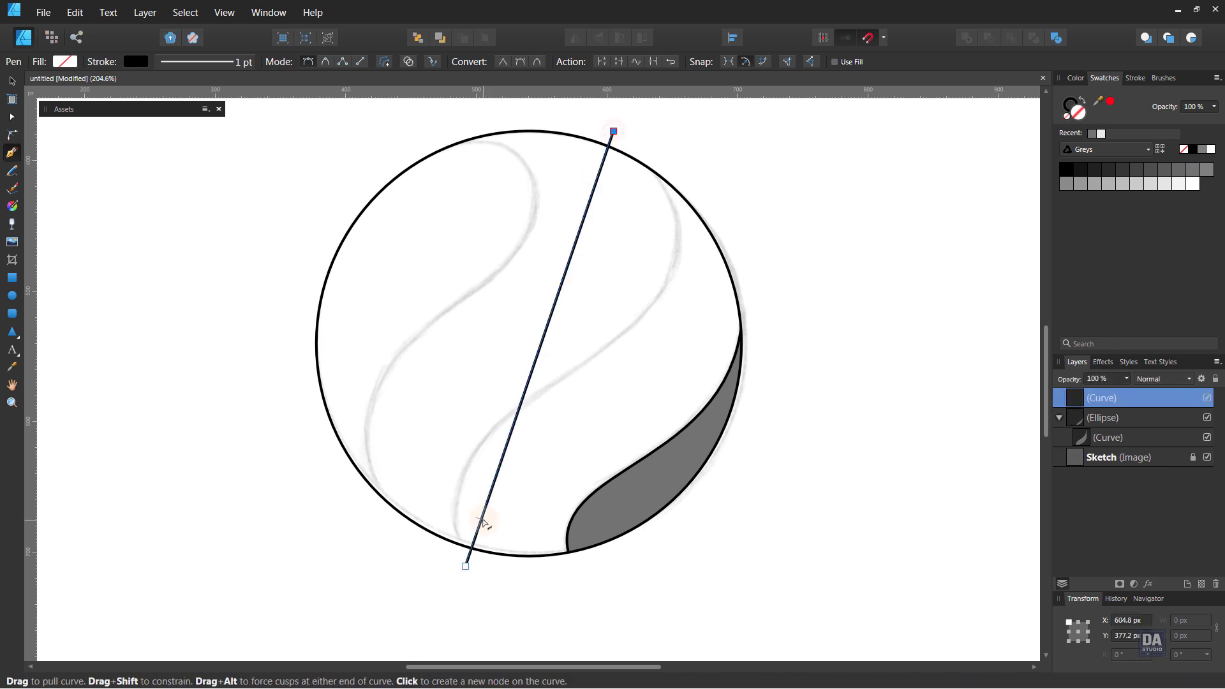
left_click_drag(481, 522, 445, 514)
left_click_drag(465, 566, 484, 572)
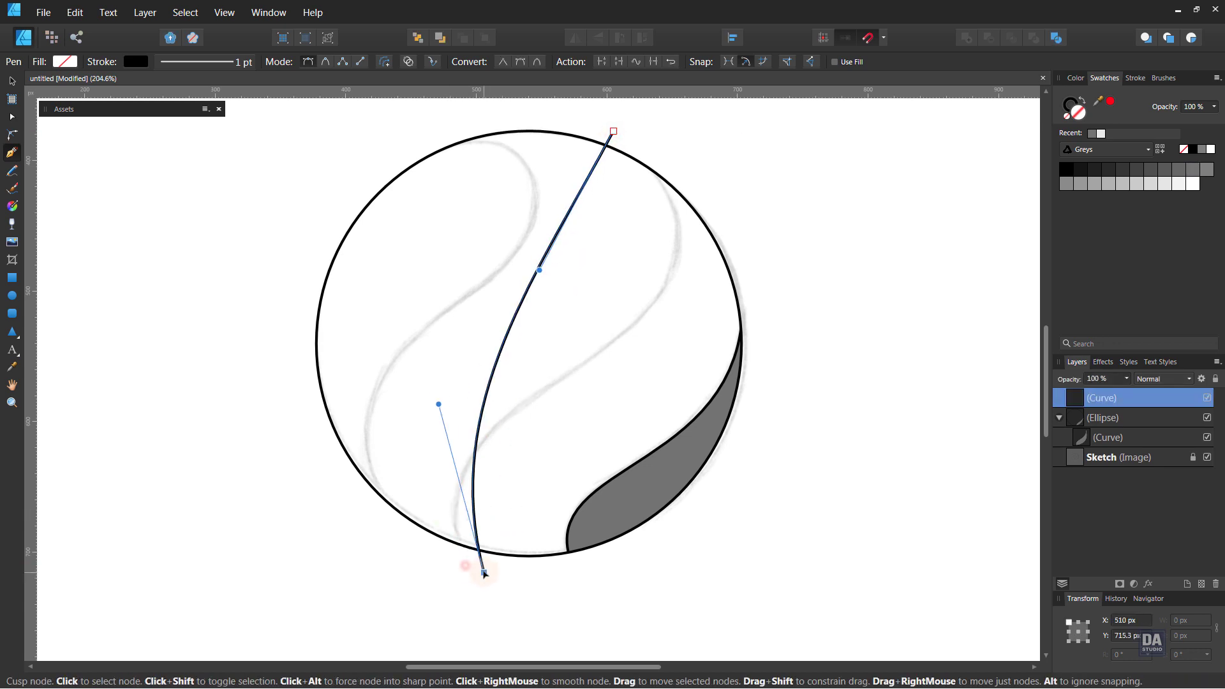
left_click_drag(438, 406, 386, 472)
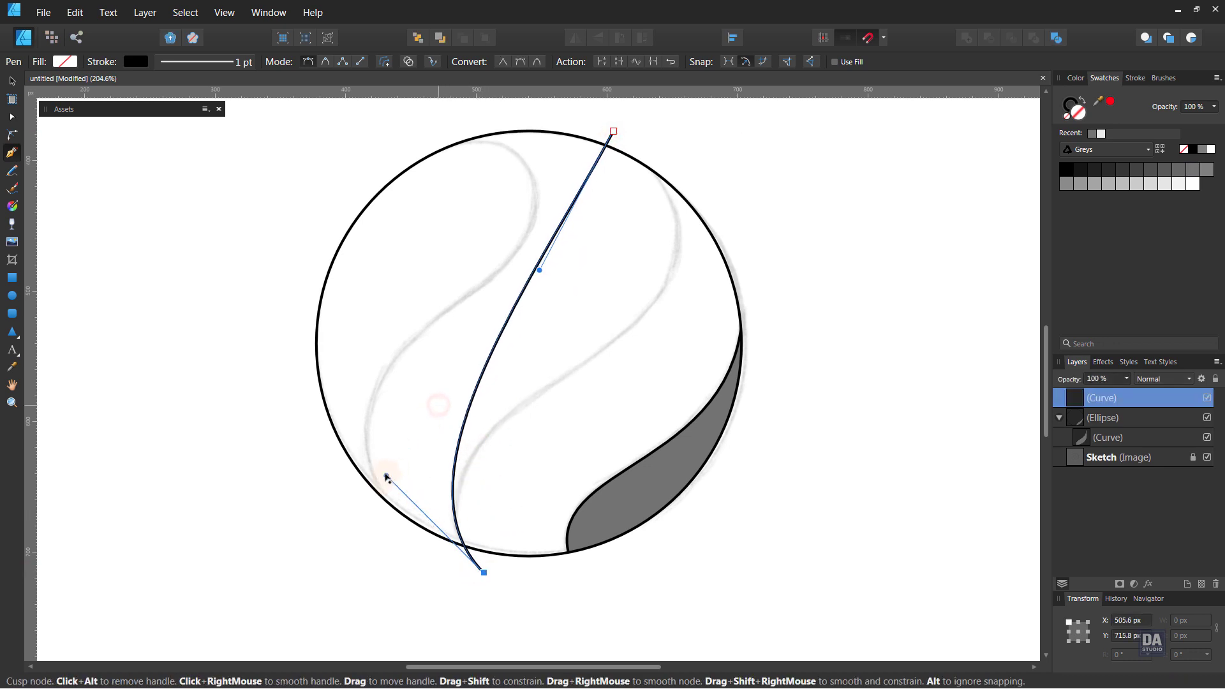
left_click_drag(538, 271, 842, 318)
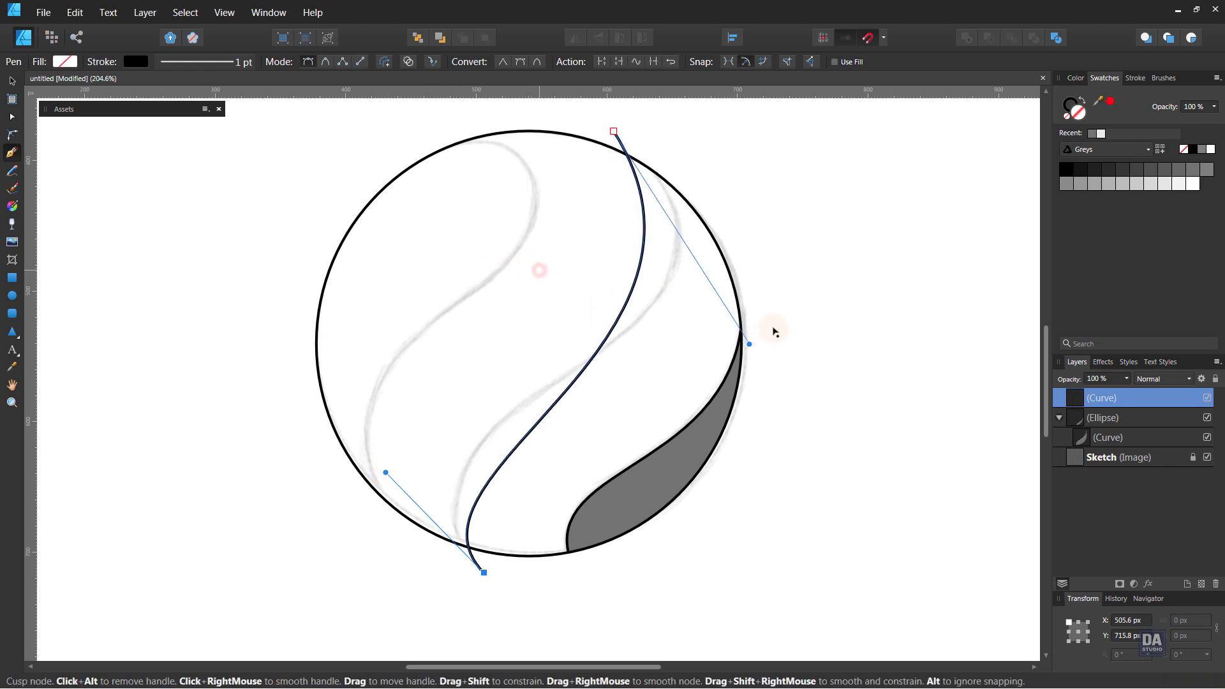
Add and adjust middle and upper nodes so the S-curve follows the sketch's wavy line.
left_click_drag(509, 473, 476, 437)
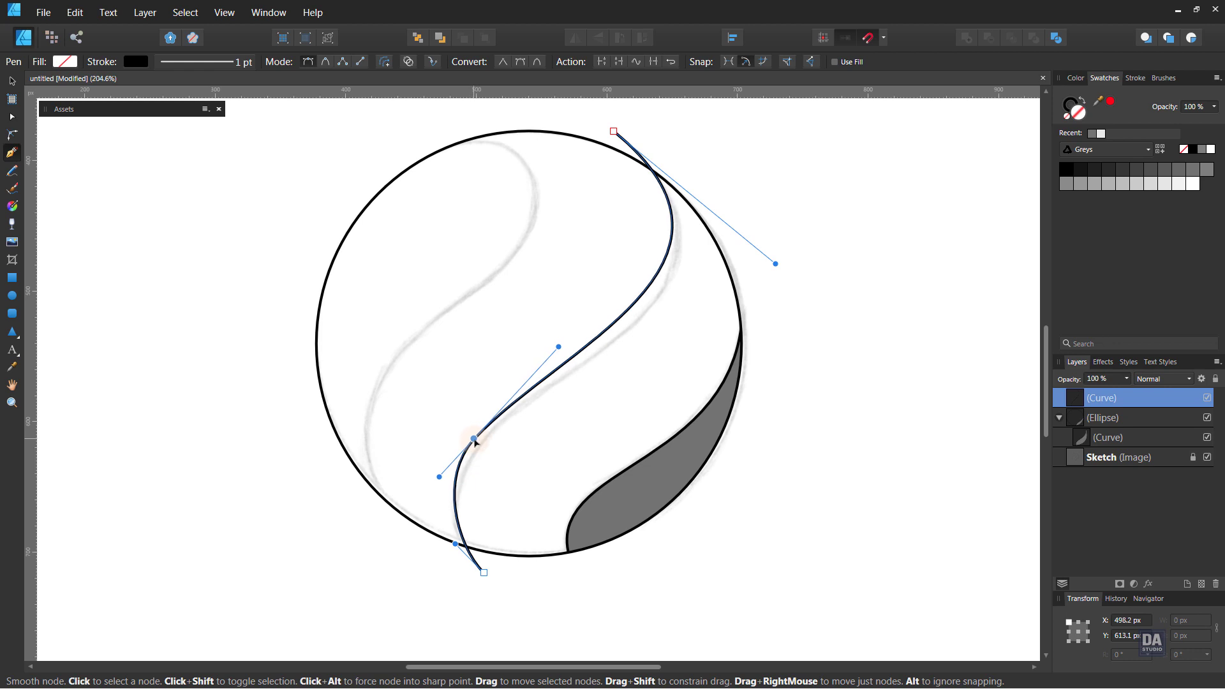
left_click_drag(560, 345, 566, 345)
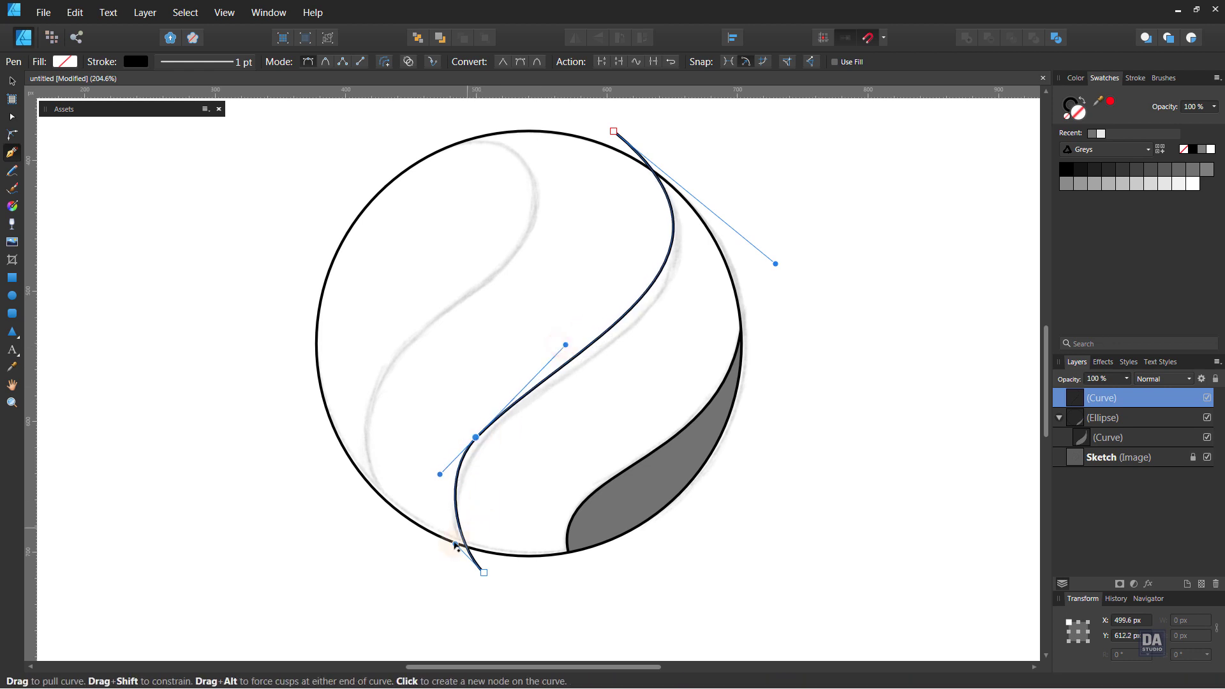
left_click_drag(455, 543, 449, 551)
left_click_drag(483, 443, 473, 447)
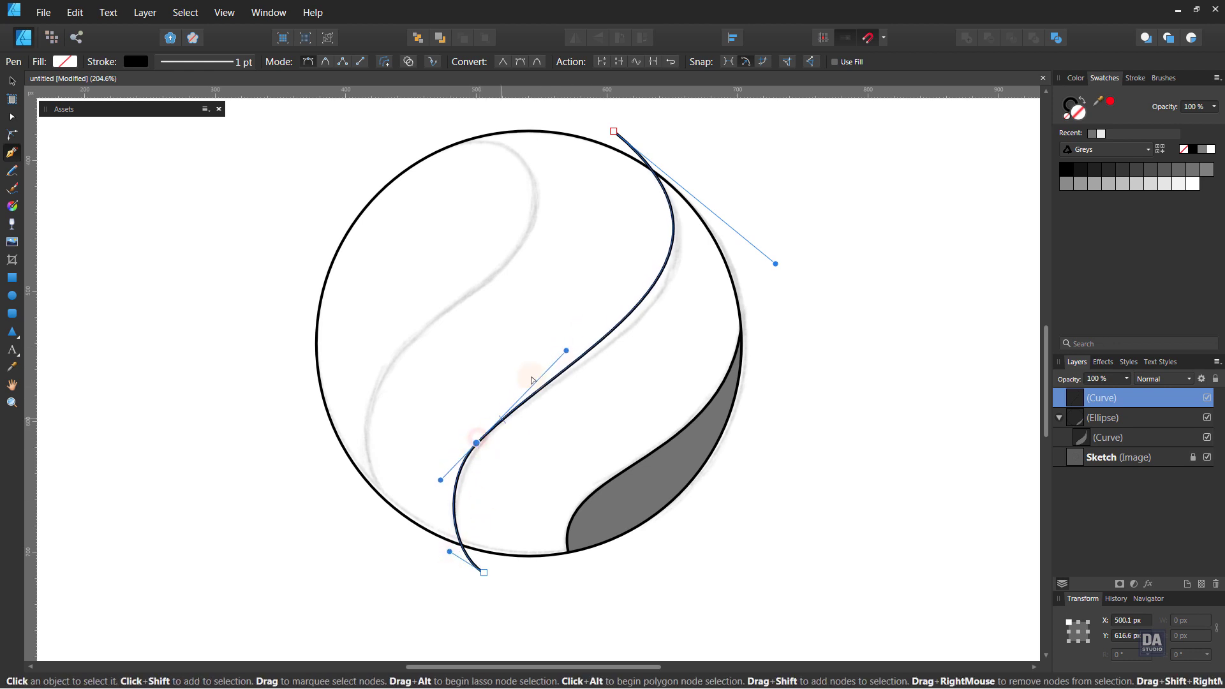
mouse_move(566, 347)
left_mouse_down()
mouse_move(574, 358)
mouse_move(536, 378)
left_mouse_up()
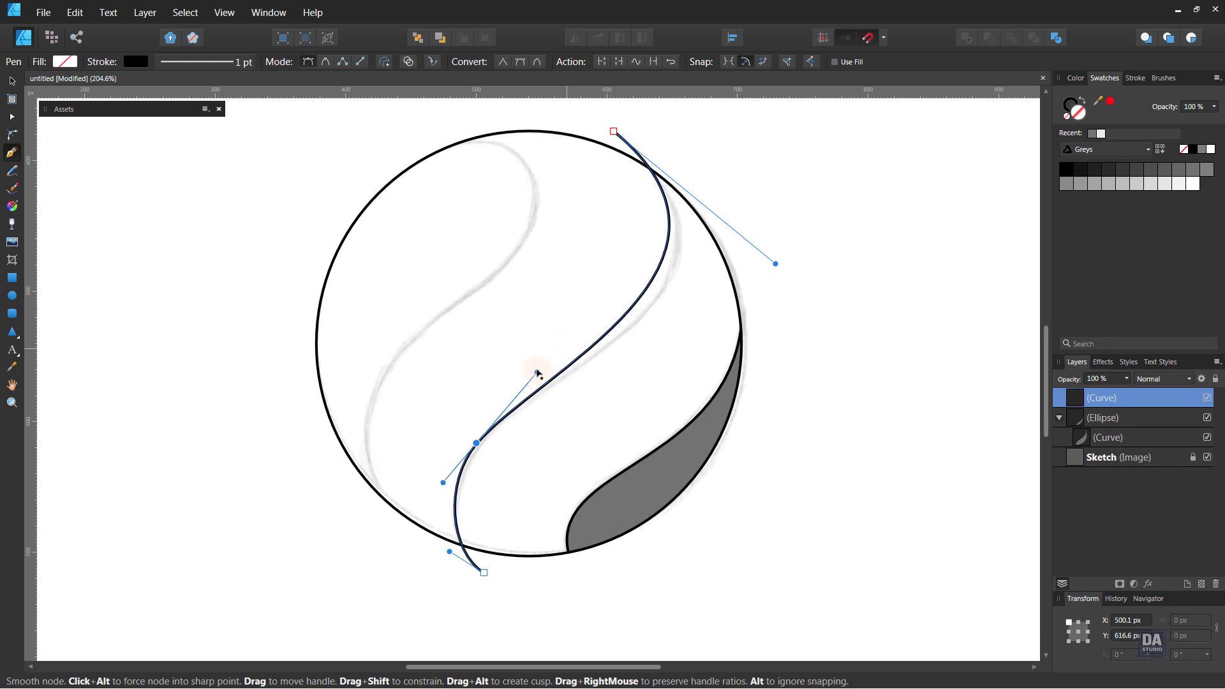
left_click_drag(640, 308, 652, 285)
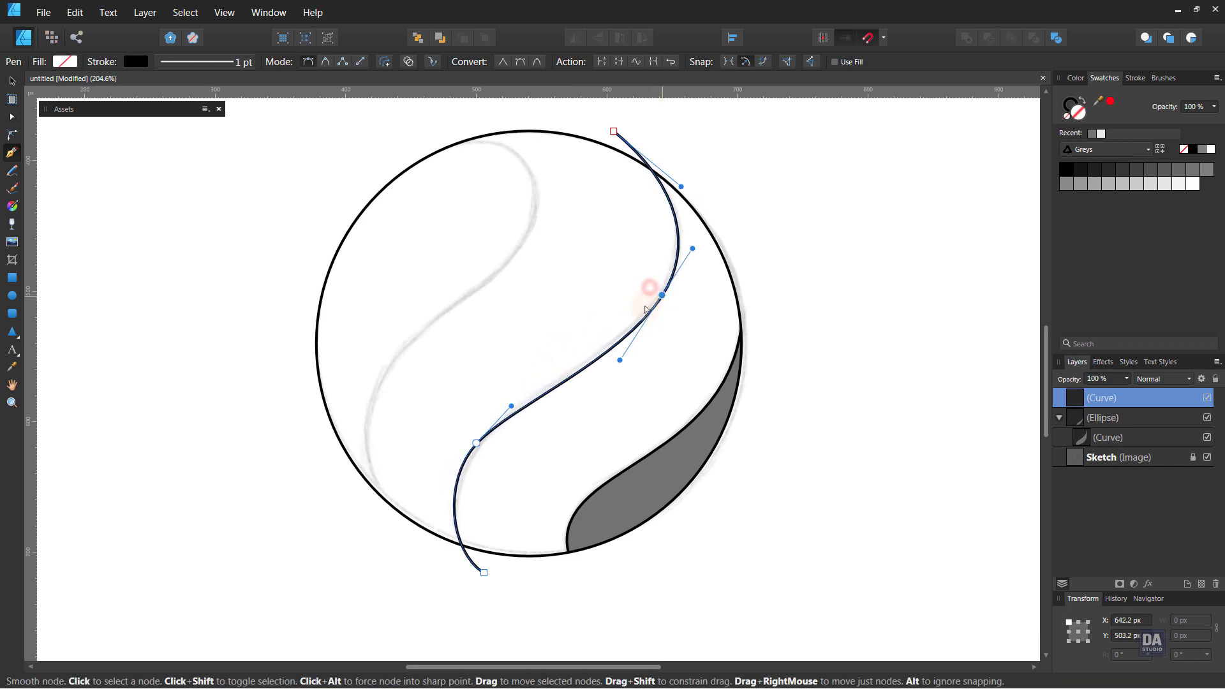
left_click_drag(512, 402, 510, 407)
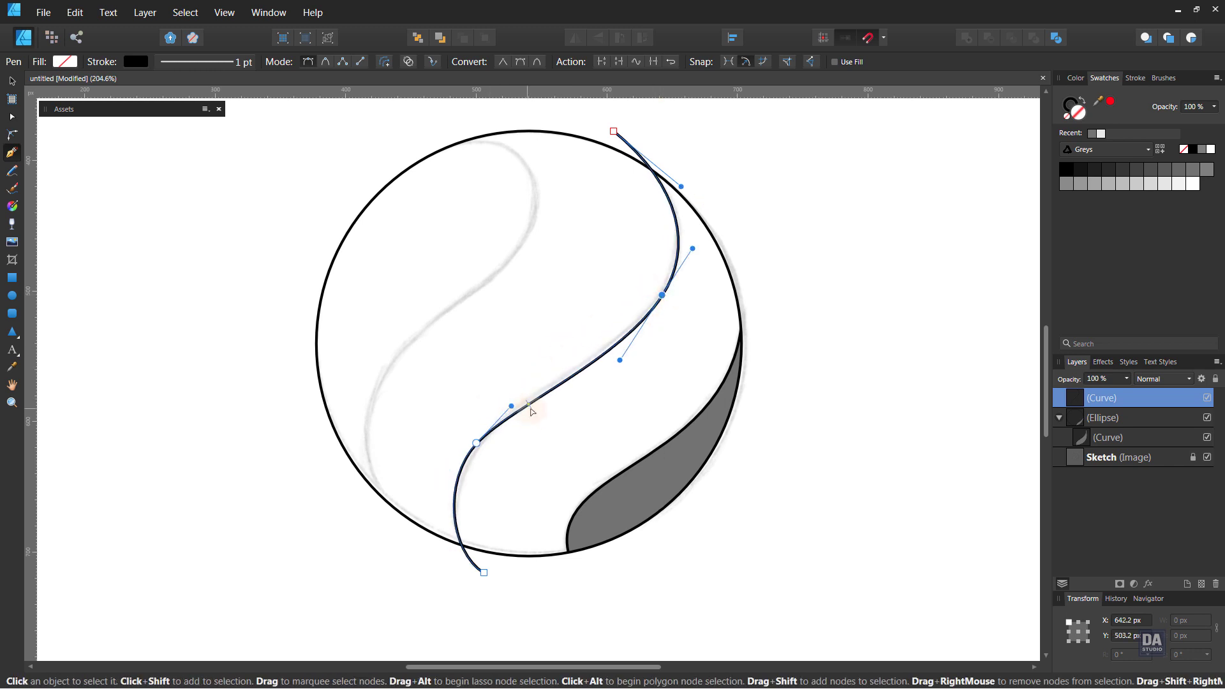
left_click_drag(661, 295, 661, 295)
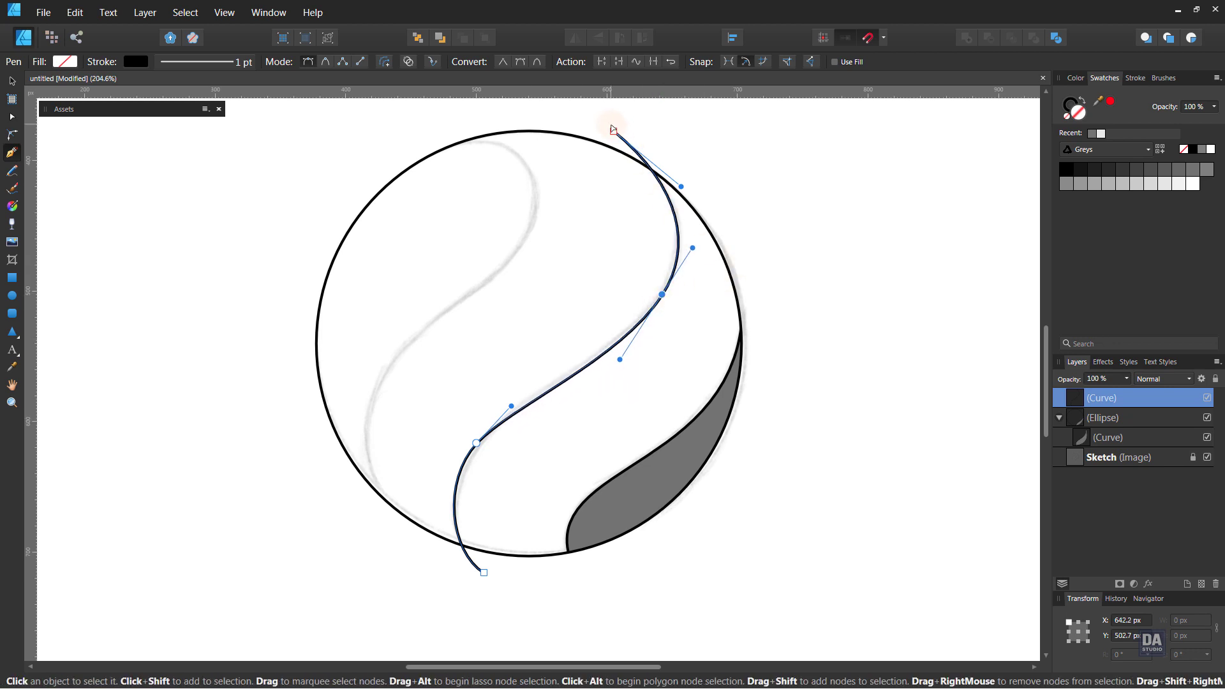
Close the S-shape bulging past the edge, clip it behind the grey stripe, fill dark grey.
left_click(485, 574)
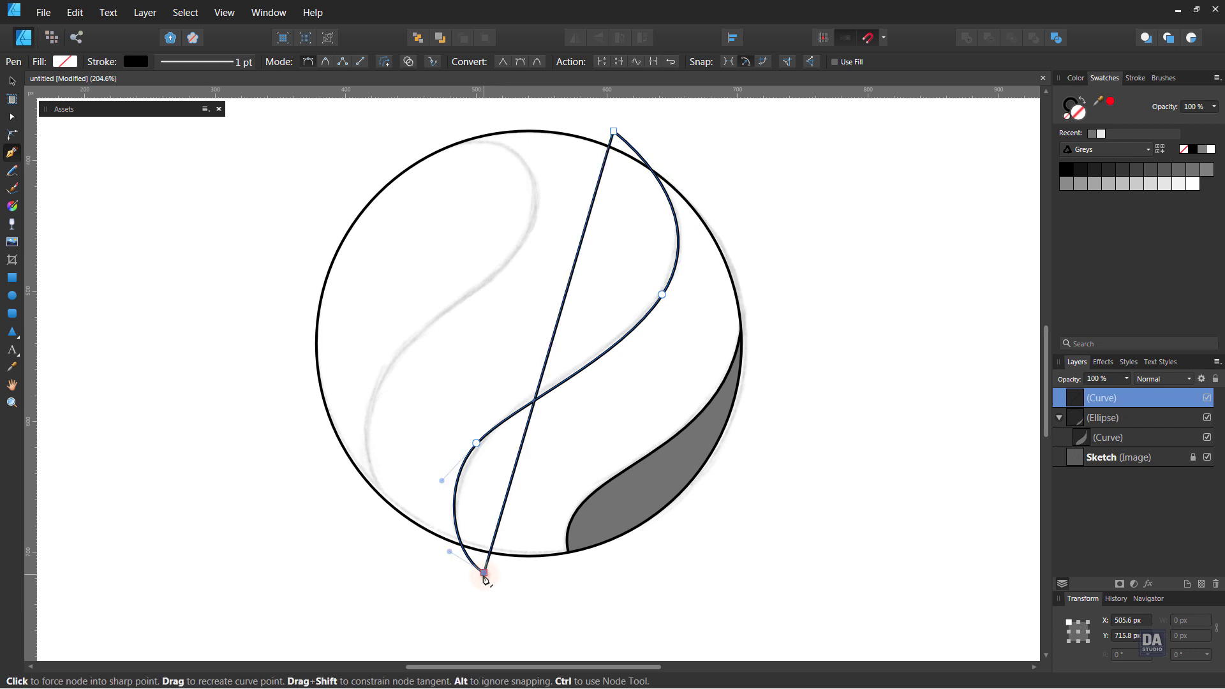
left_click_drag(550, 349, 756, 445)
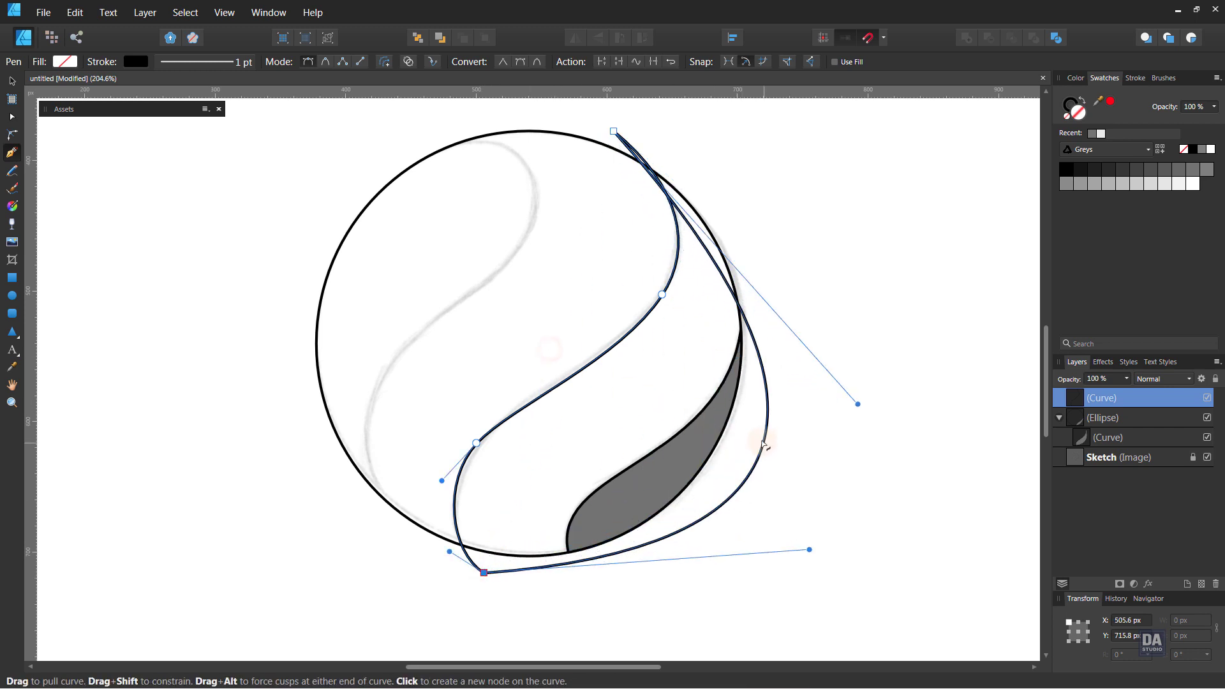
mouse_move(858, 403)
left_mouse_down()
mouse_move(897, 215)
mouse_move(900, 246)
left_mouse_up()
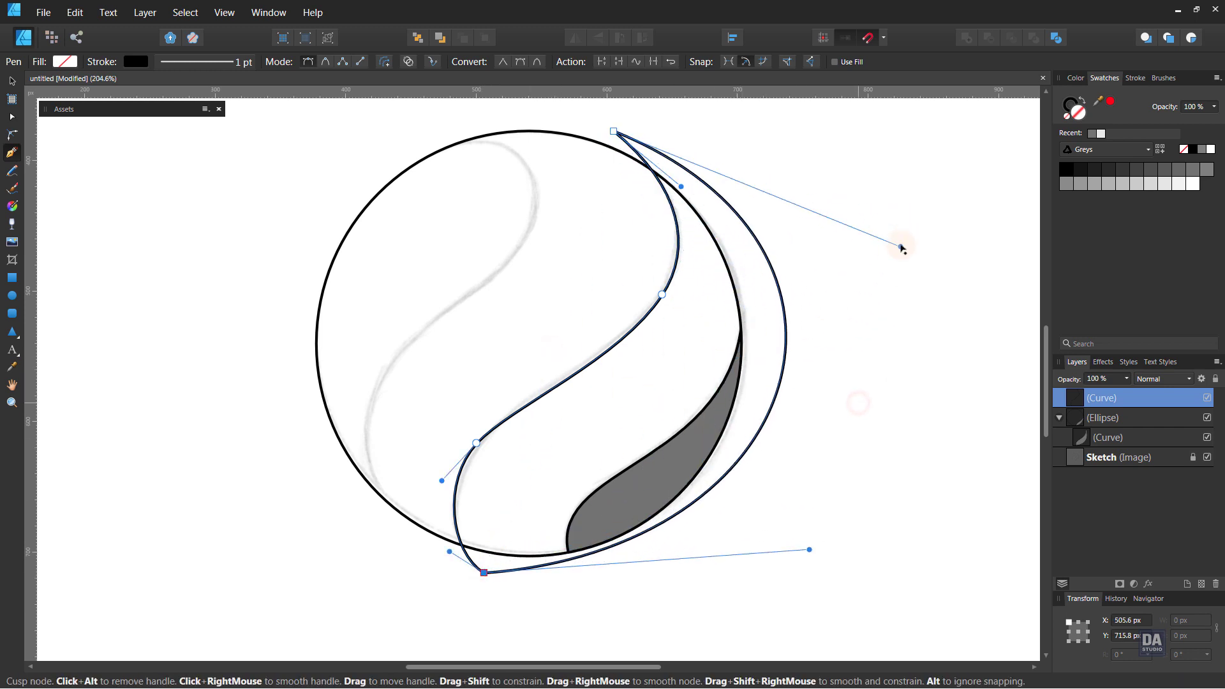
left_click_drag(809, 550, 803, 607)
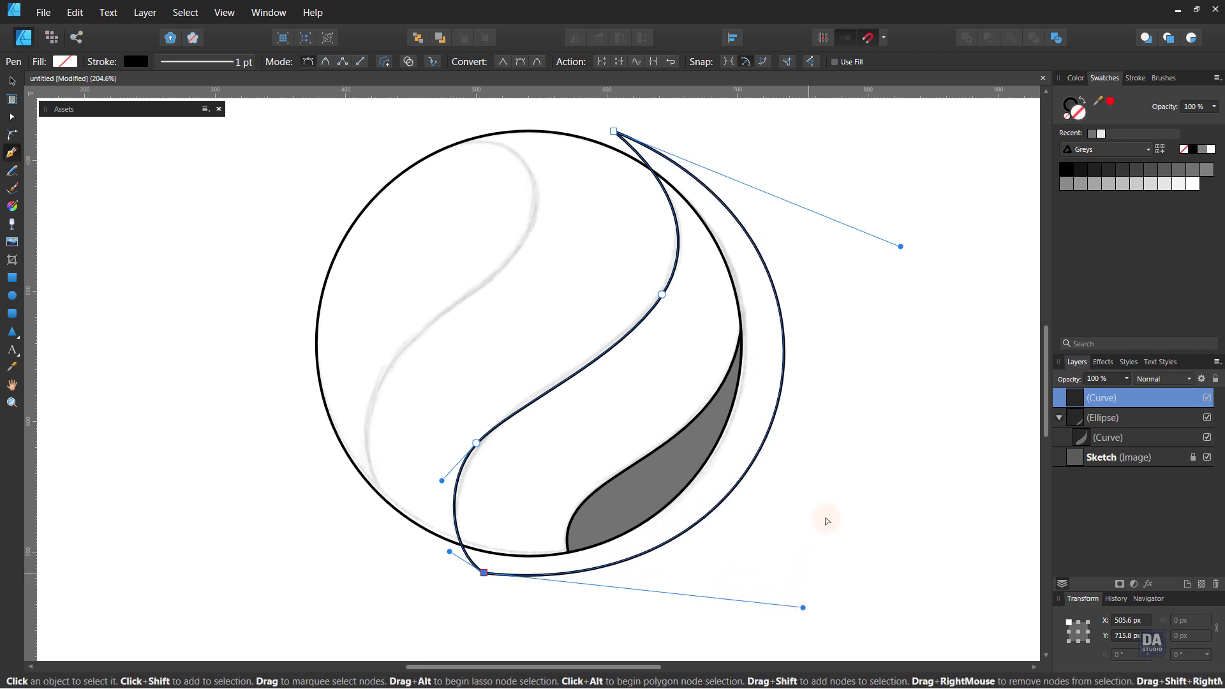
left_click_drag(1136, 406, 1142, 427)
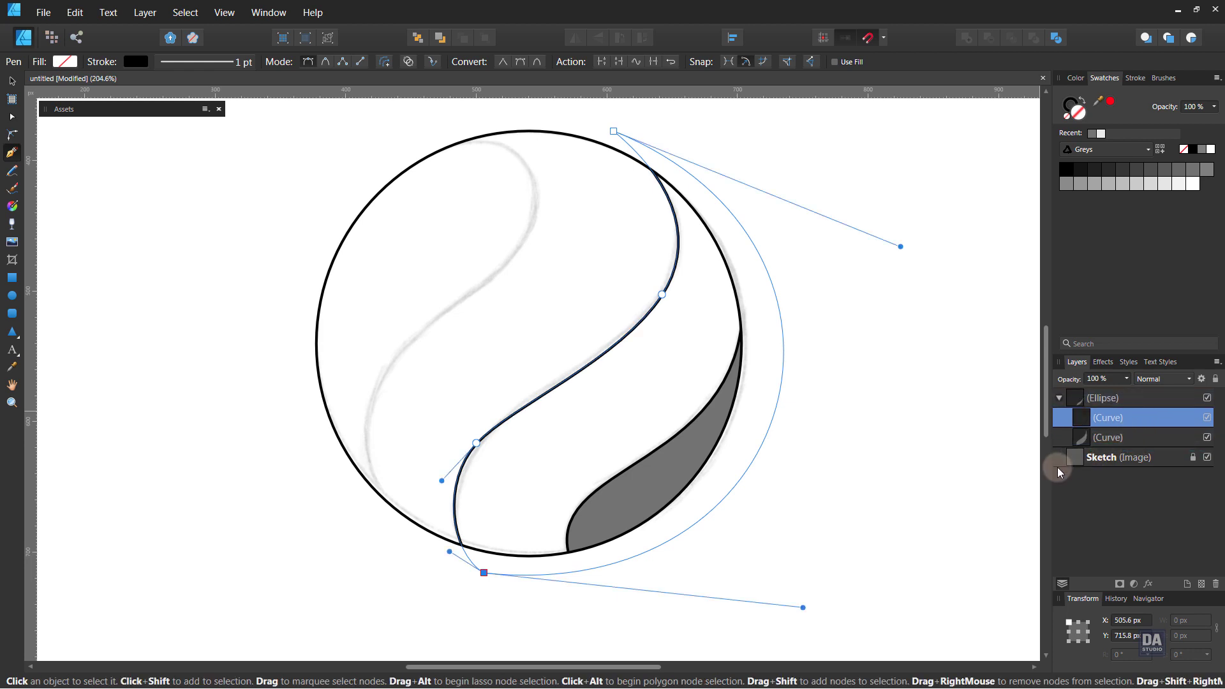
key("ctrl+[")
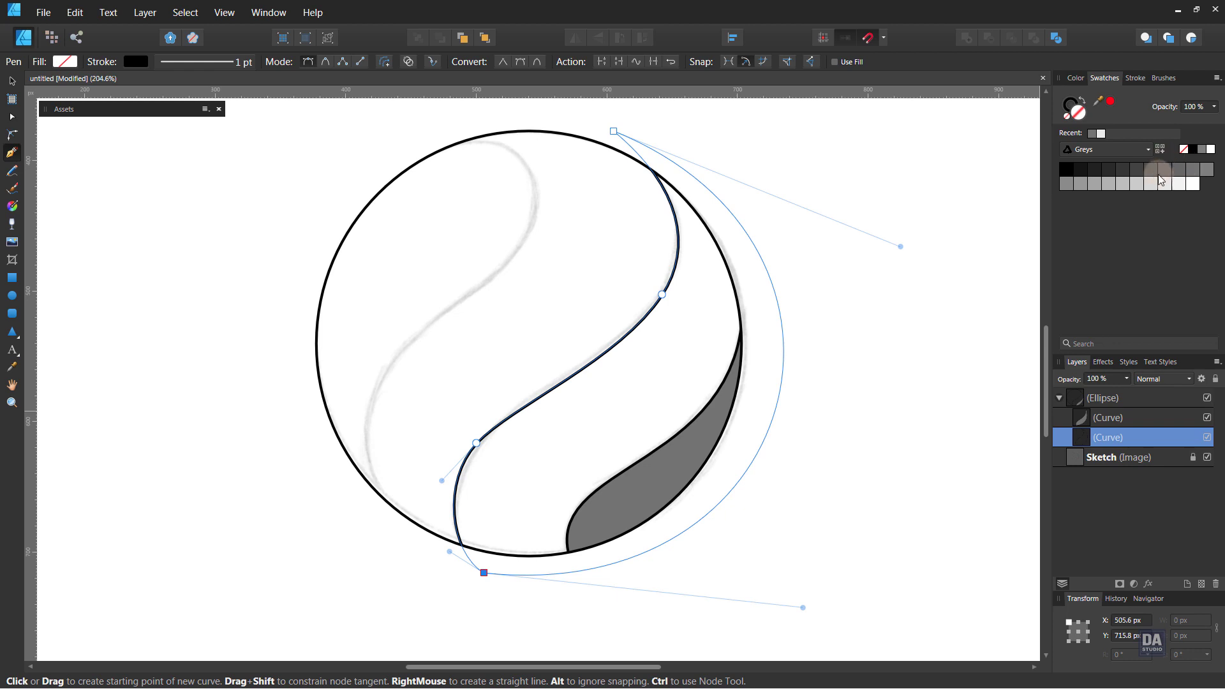
left_click(1150, 170)
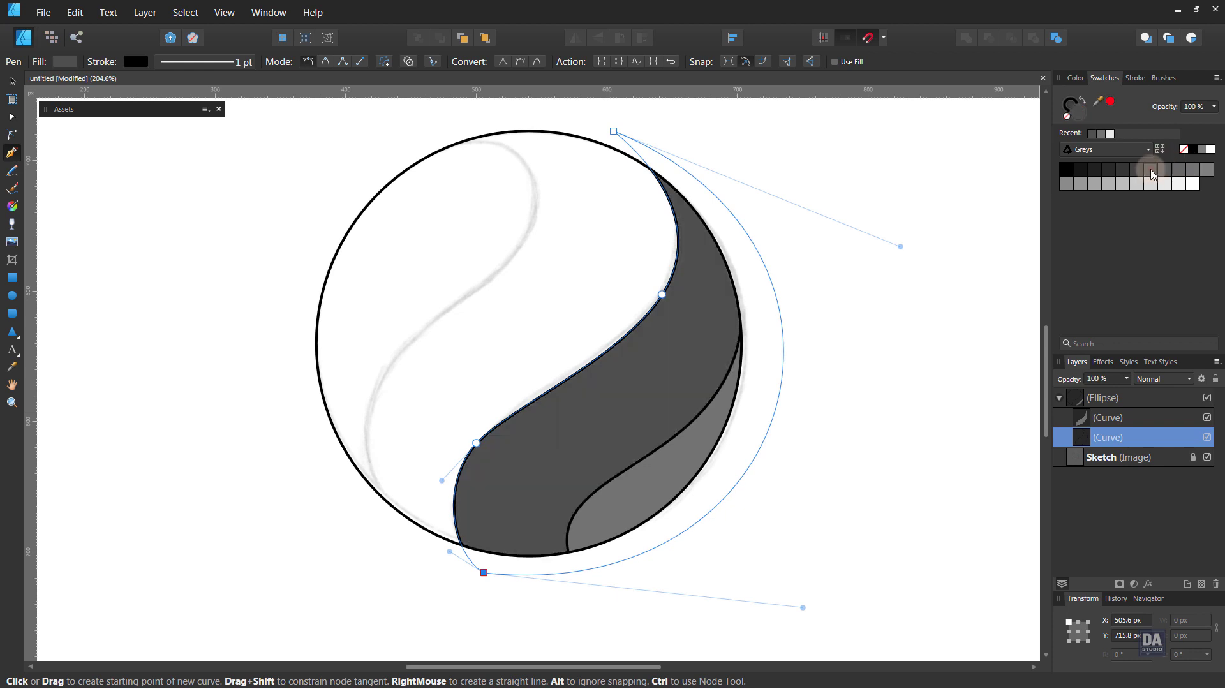
left_click(876, 403, "ctrl")
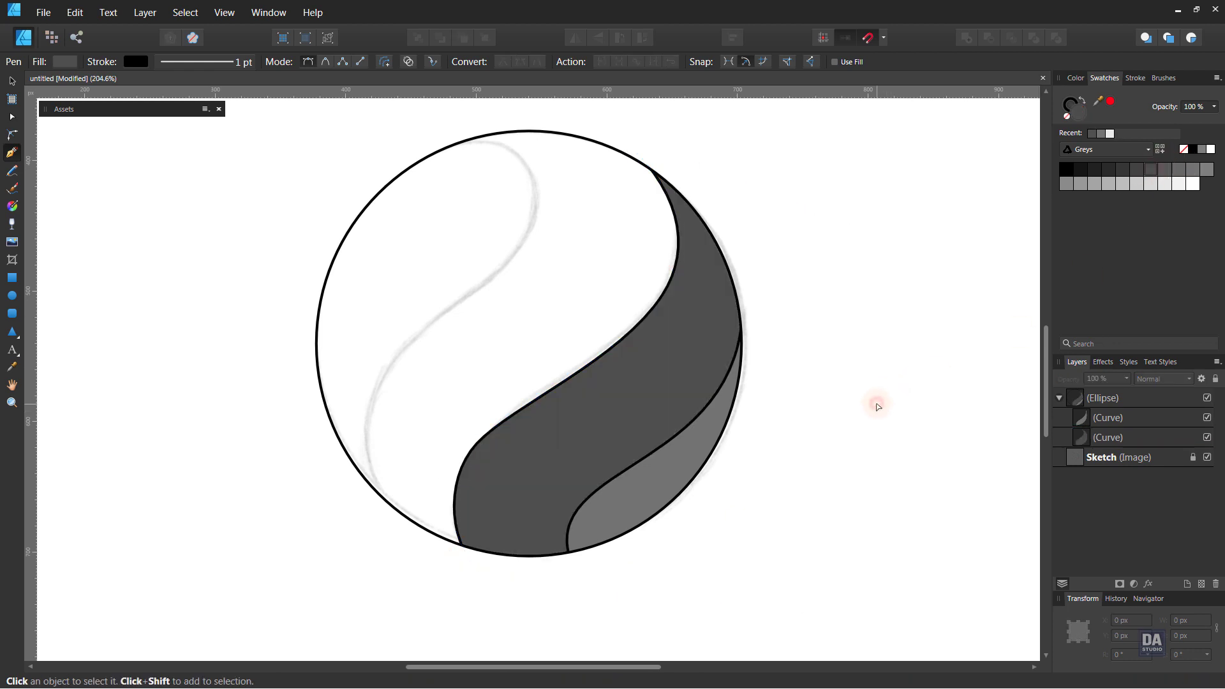
left_click(377, 517)
Draw a curve from the ball's lower left to its top, arching along the left sketch stroke.
left_click(439, 143)
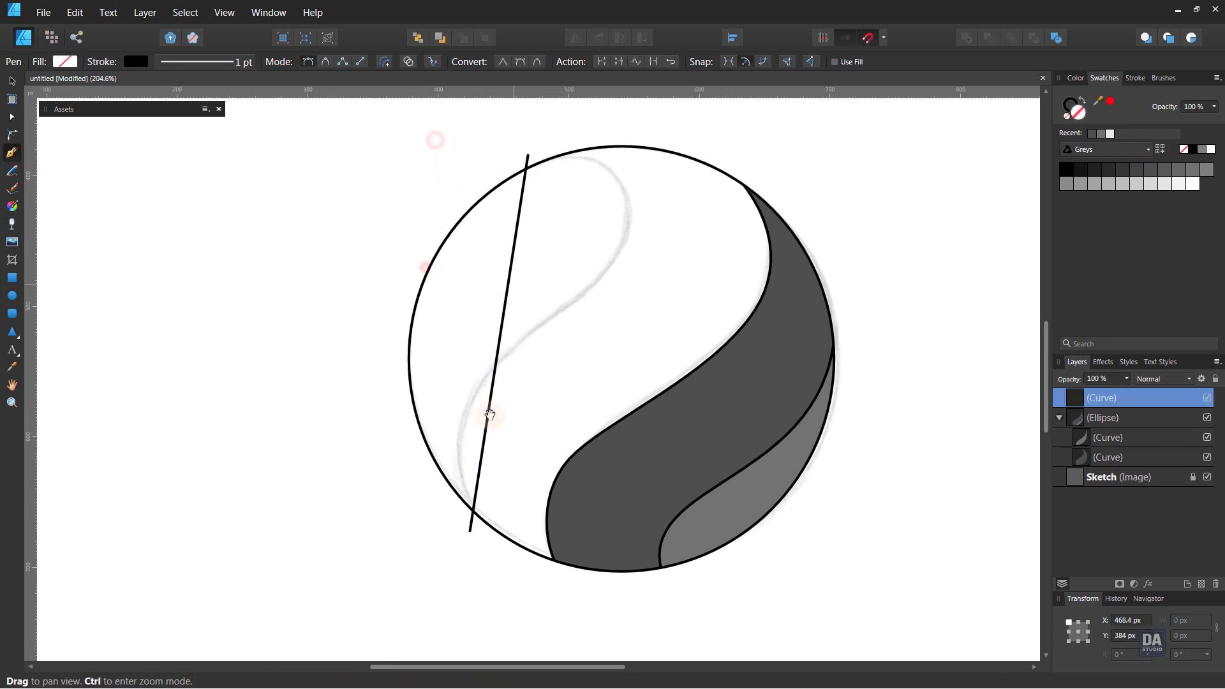
left_click_drag(485, 539, 470, 396)
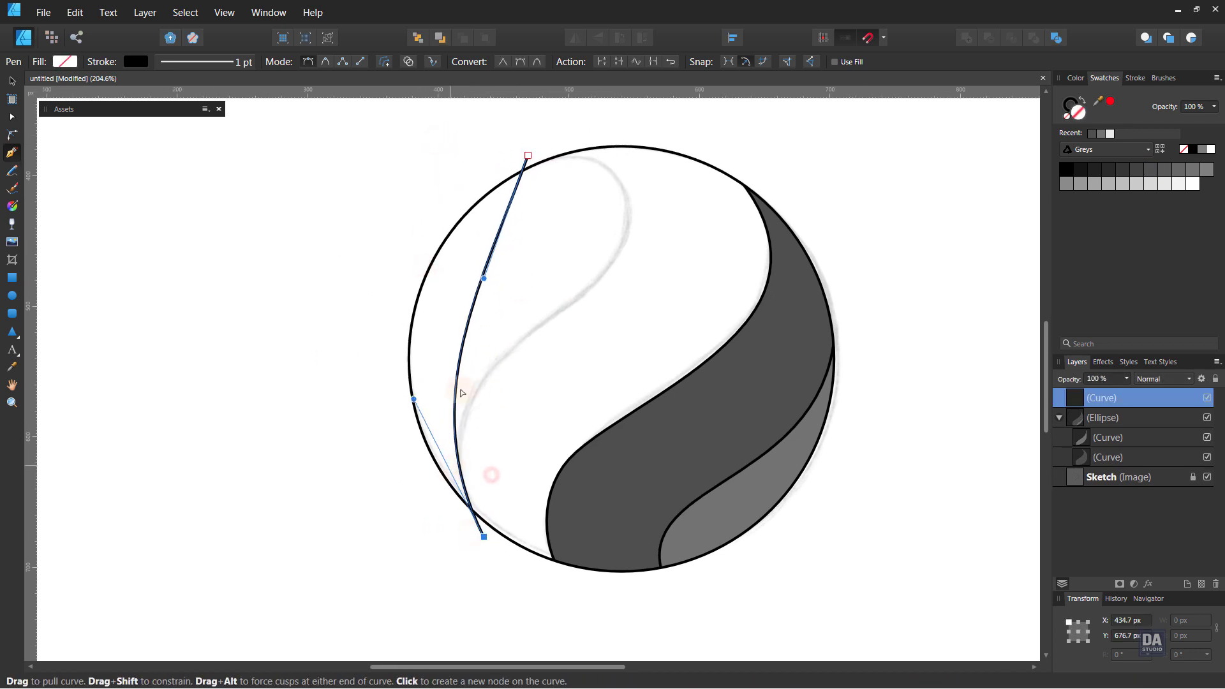
mouse_move(484, 277)
left_mouse_down()
mouse_move(777, 174)
mouse_move(662, 279)
left_mouse_up()
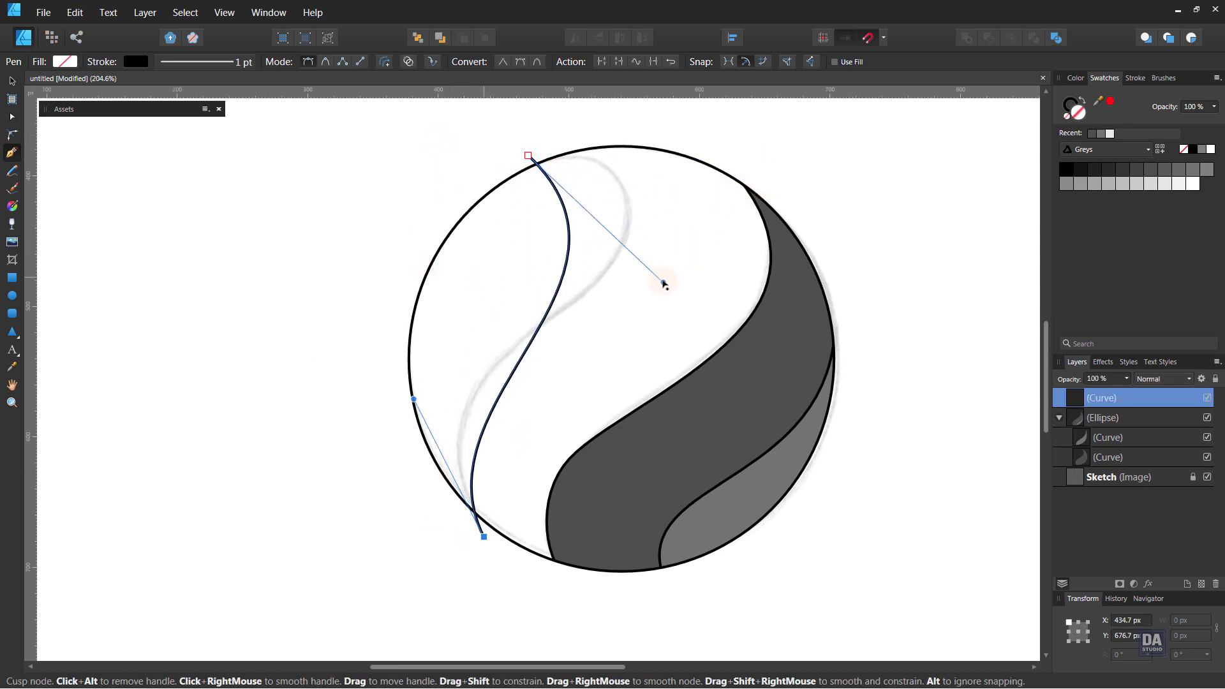
left_click(627, 220)
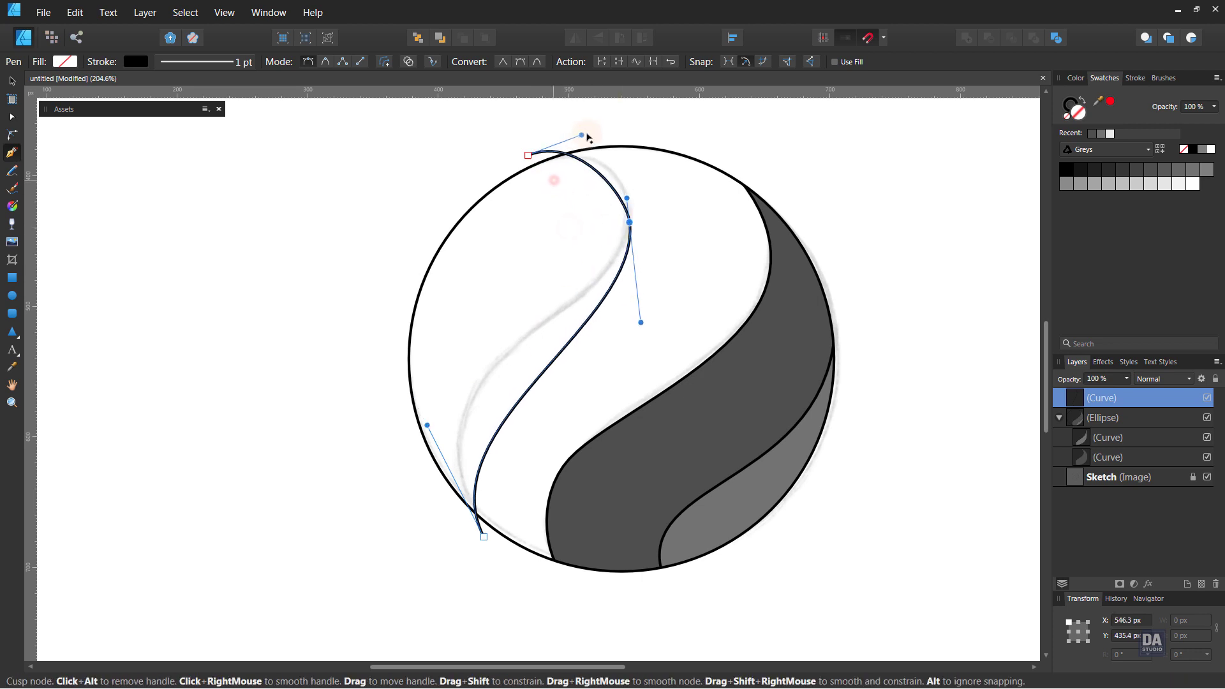
mouse_move(578, 185)
left_mouse_down()
mouse_move(534, 160)
mouse_move(506, 169)
left_mouse_up()
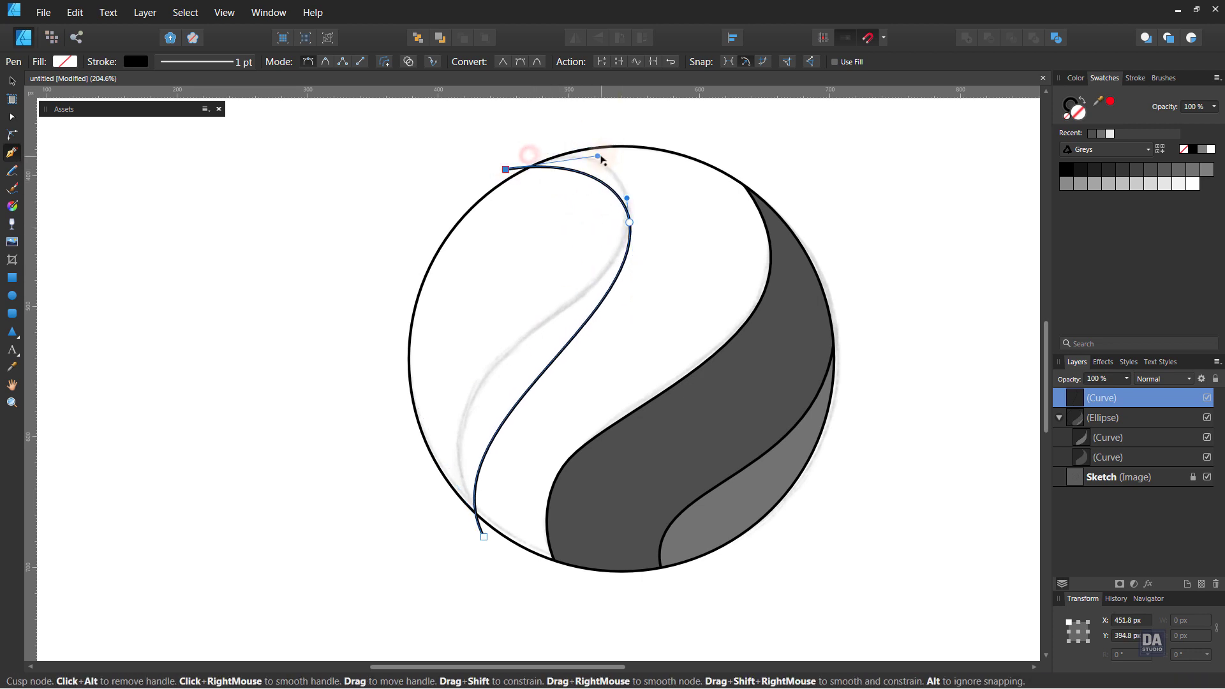
left_click_drag(597, 156, 615, 135)
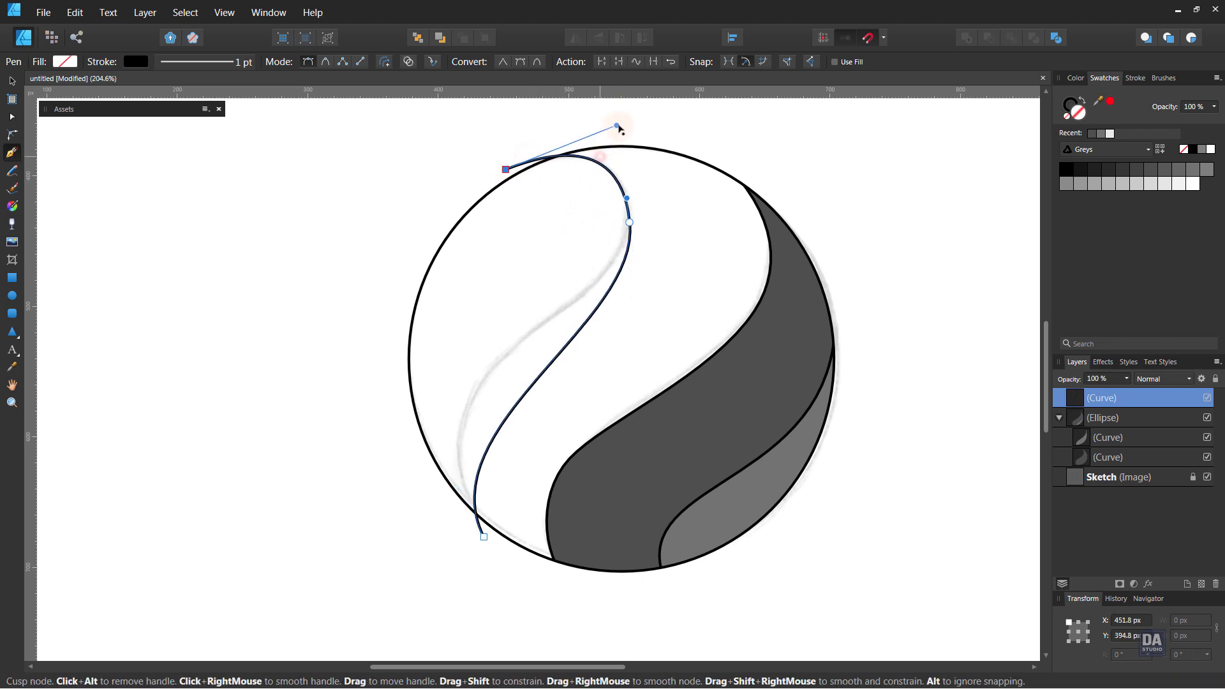
left_click(629, 222)
left_click_drag(629, 222, 623, 195)
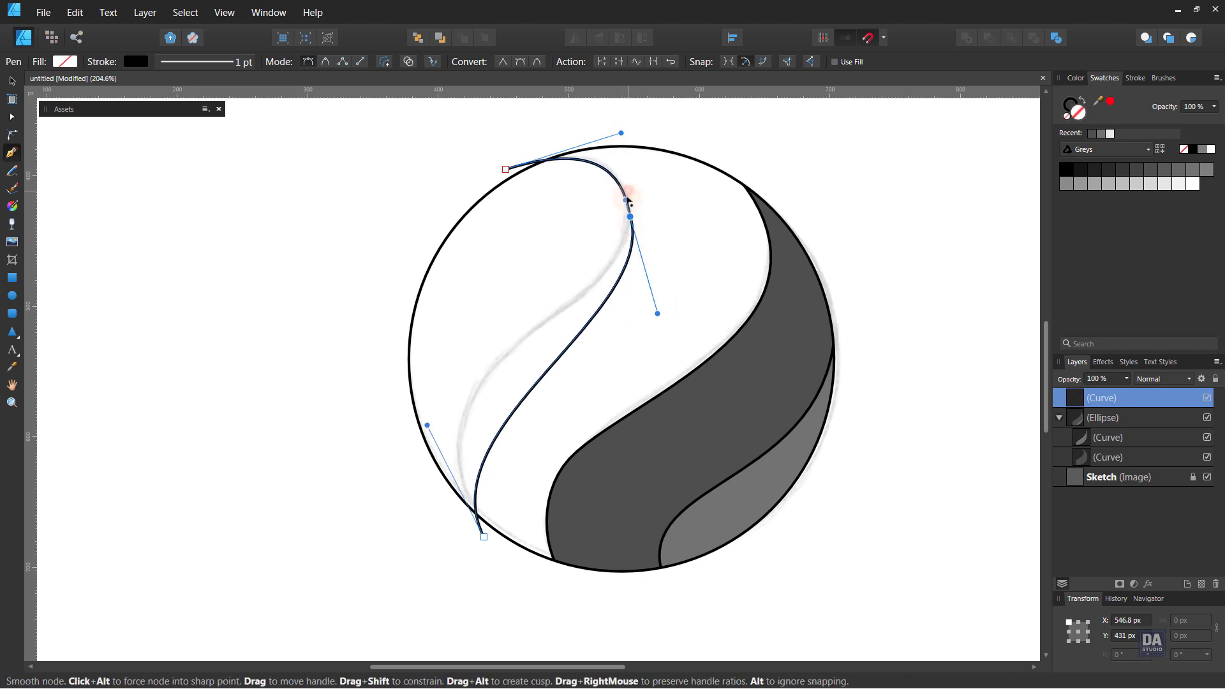
Refine the S-curve's bends and close the shape along the circle's left edge.
mouse_move(620, 133)
left_mouse_down()
mouse_move(630, 148)
mouse_move(605, 129)
left_mouse_up()
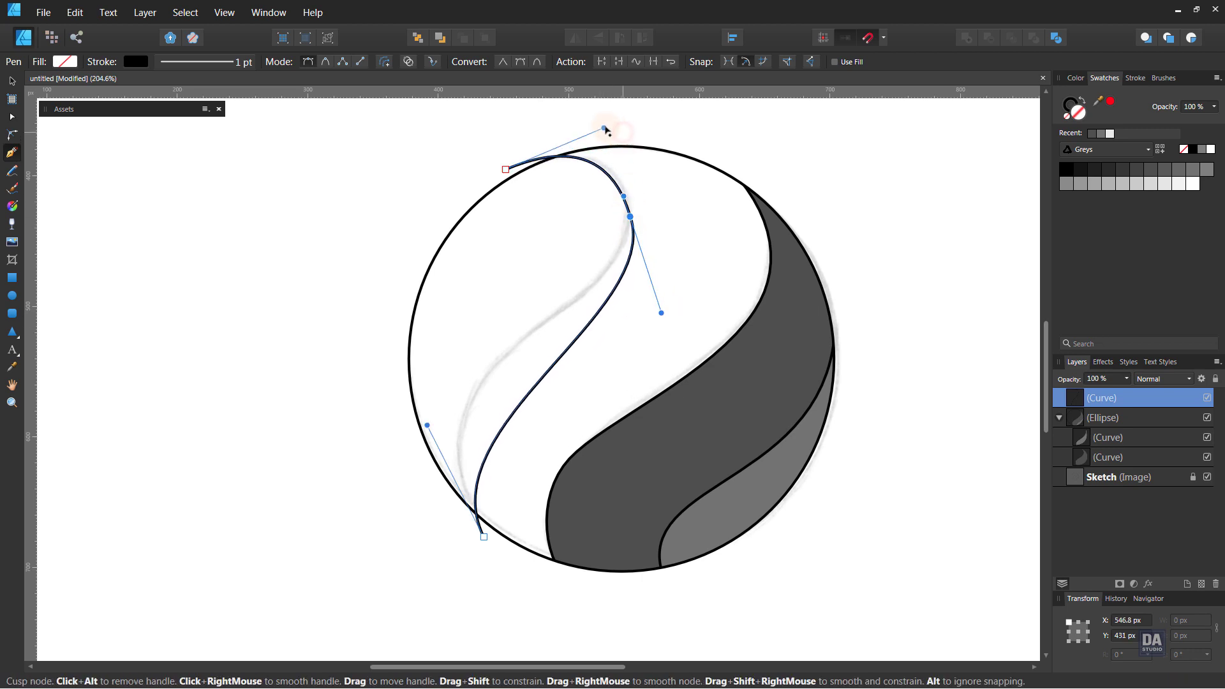
mouse_move(661, 313)
left_mouse_down()
mouse_move(626, 332)
mouse_move(642, 339)
left_mouse_up()
left_click_drag(427, 425, 385, 359)
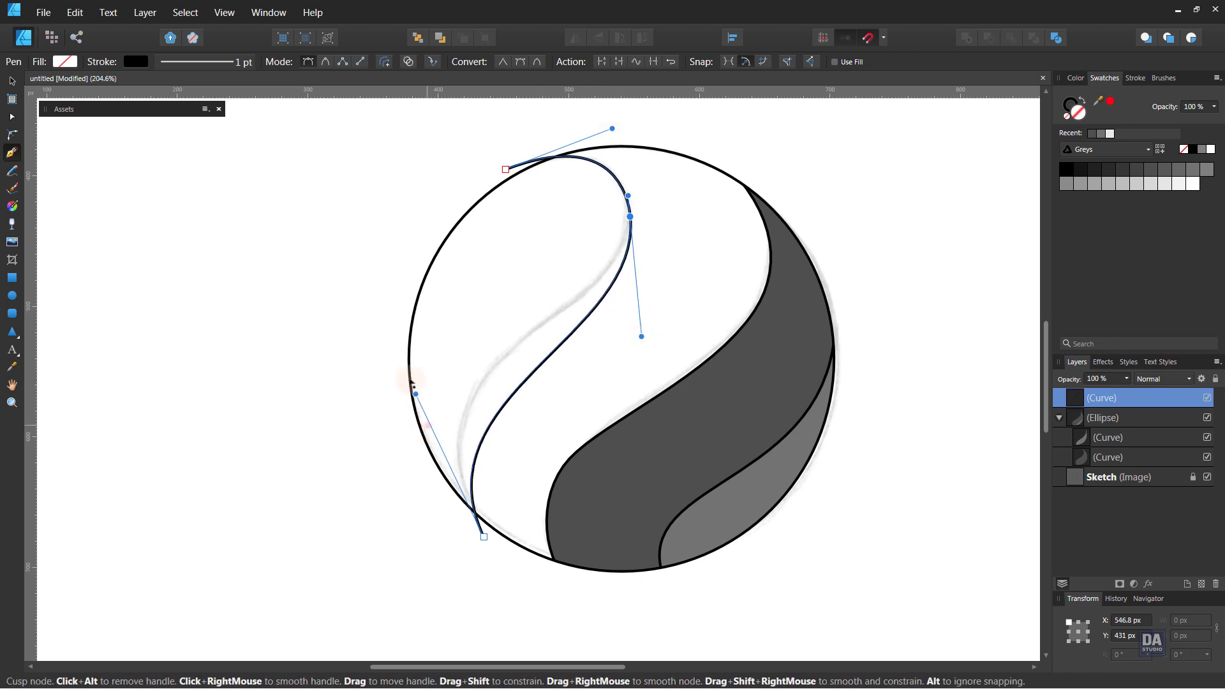
left_click_drag(629, 216, 629, 212)
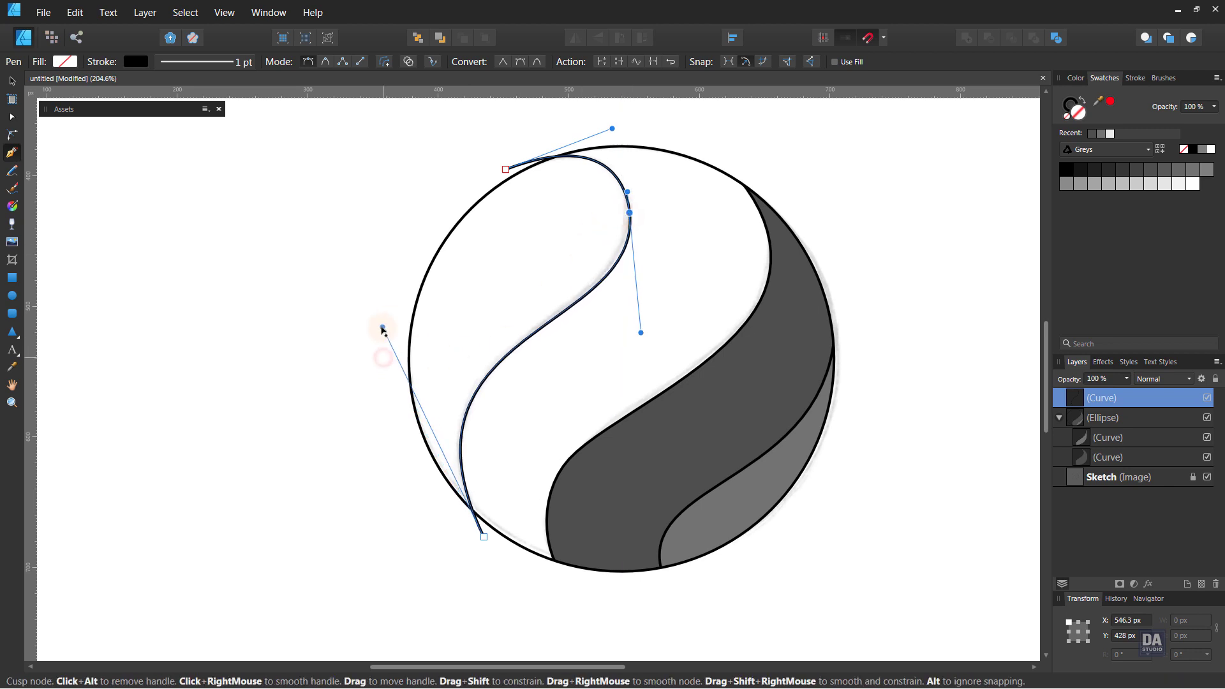
left_click(505, 170)
left_click_drag(505, 169, 504, 173)
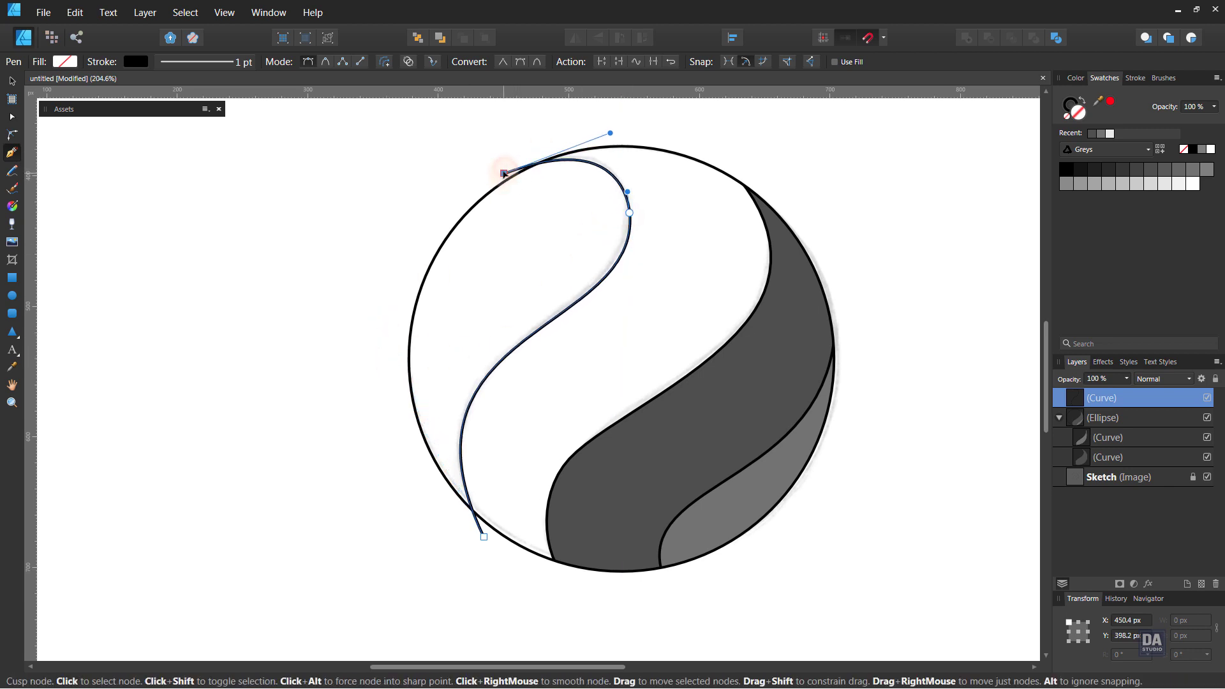
mouse_move(612, 129)
left_mouse_down()
mouse_move(606, 116)
mouse_move(608, 131)
left_mouse_up()
left_click_drag(627, 191, 630, 195)
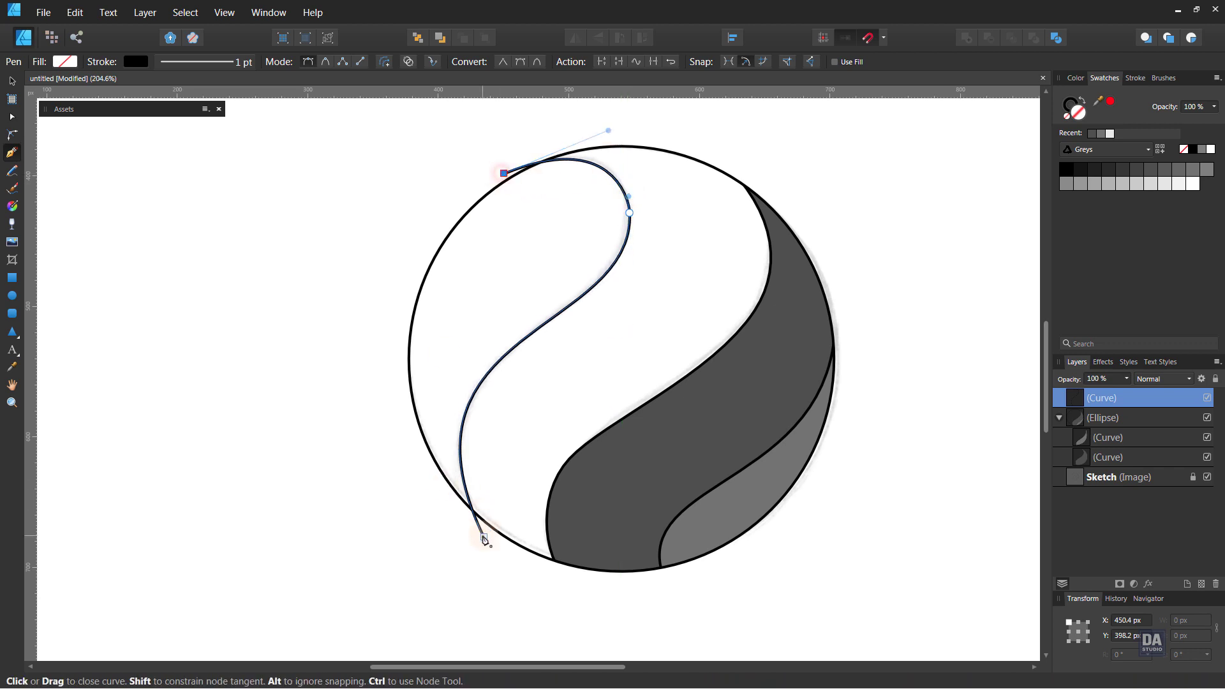
mouse_move(484, 537)
left_mouse_down()
mouse_move(355, 285)
mouse_move(373, 253)
left_mouse_up()
Fill the left stripe dark grey and clip it into the circle beneath the other stripes.
left_click(1148, 170)
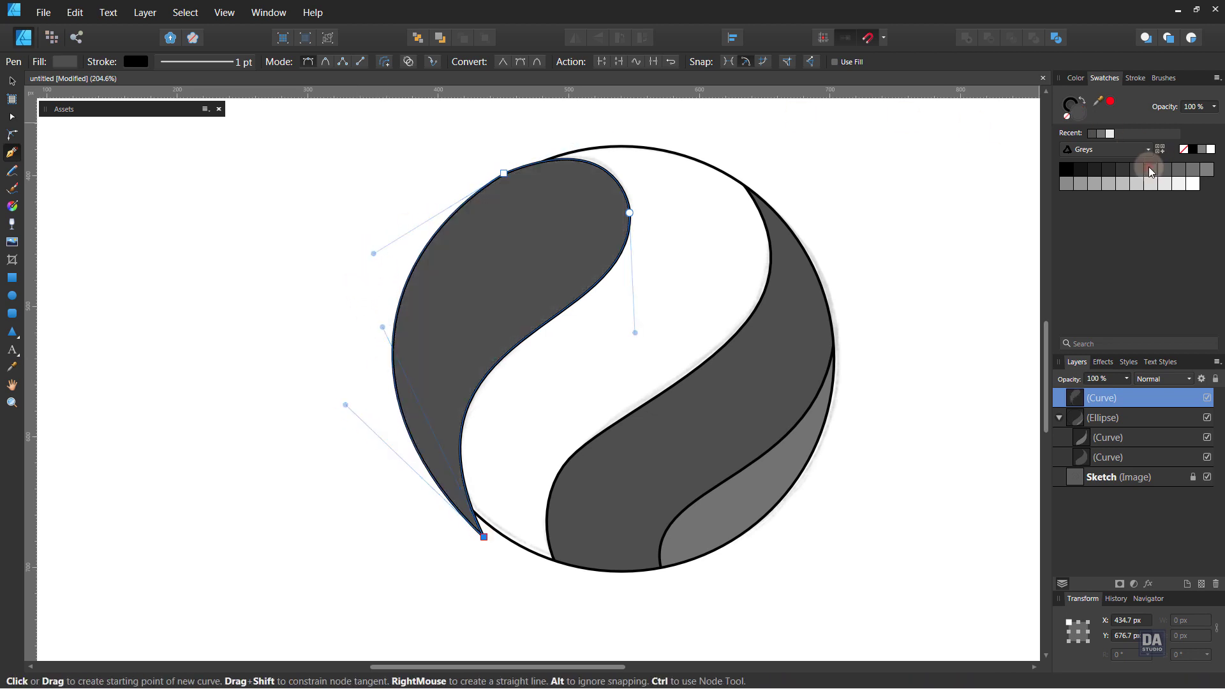
key("v")
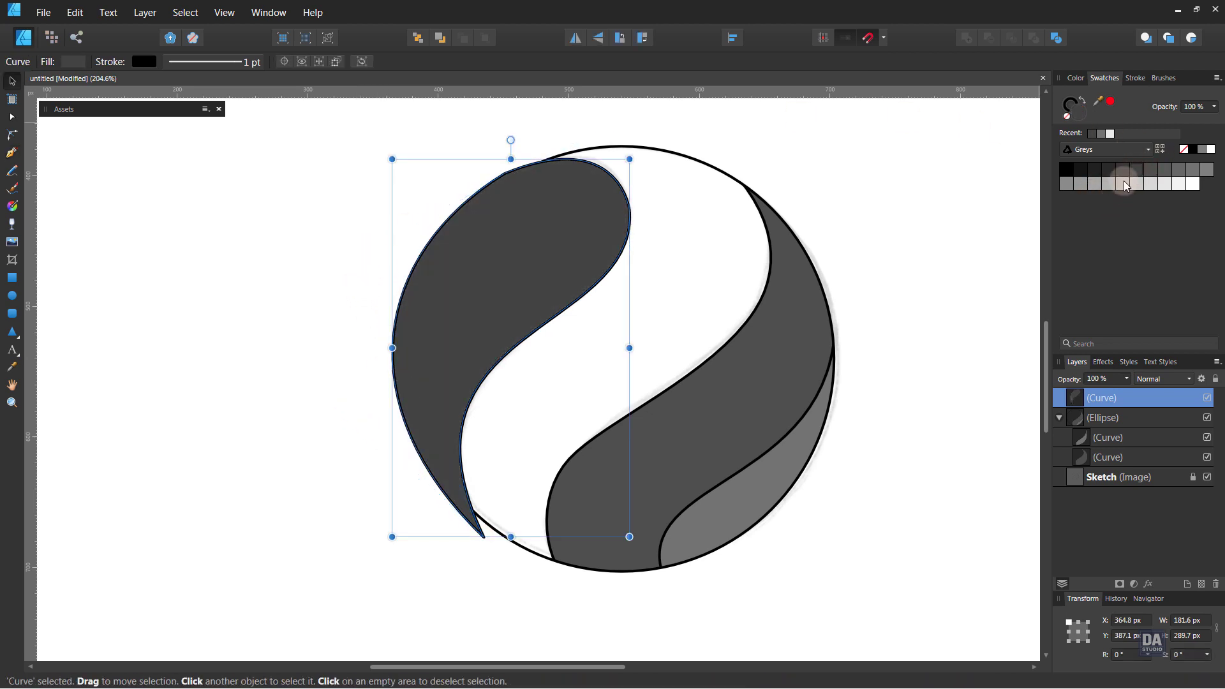
left_click_drag(1133, 403, 1131, 422)
key("ctrl+bracketleft")
key("ctrl+bracketleft")
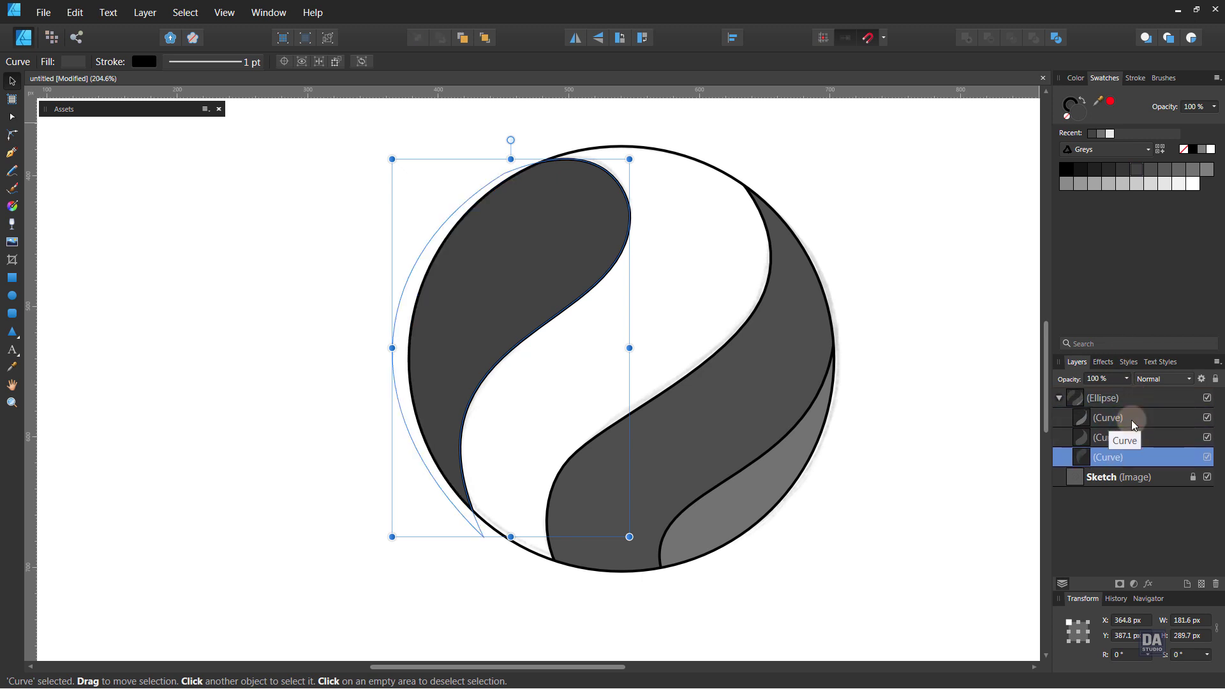
left_click(928, 370)
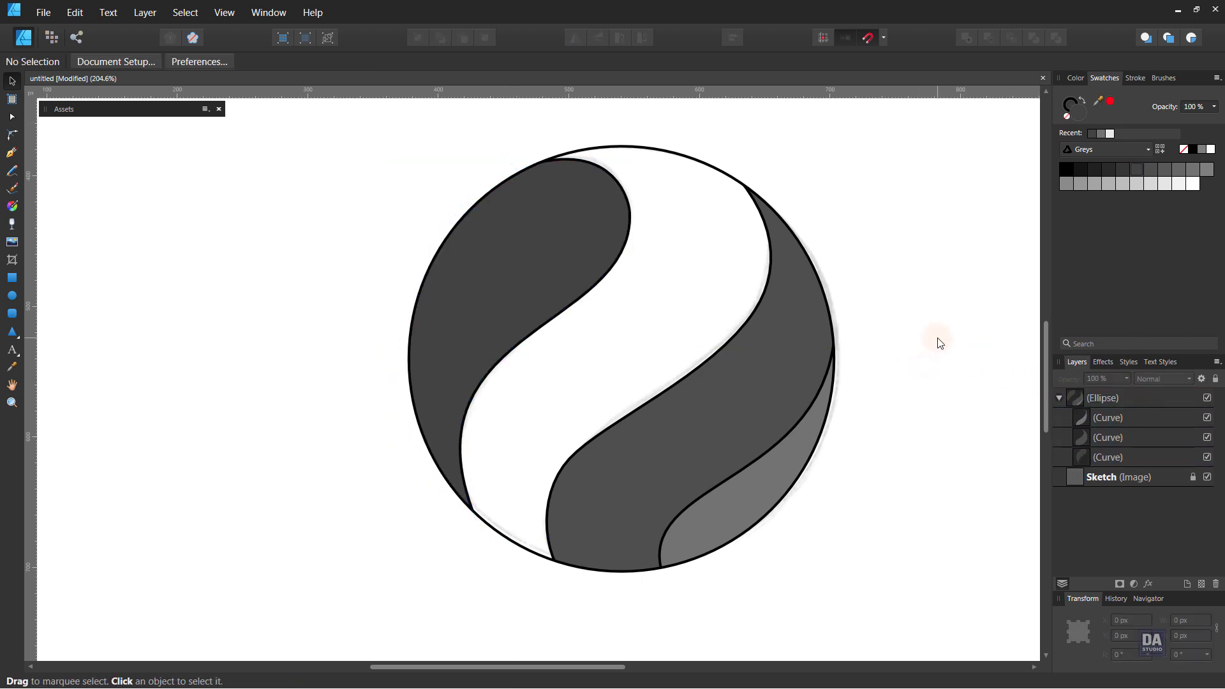
key("ctrl+0")
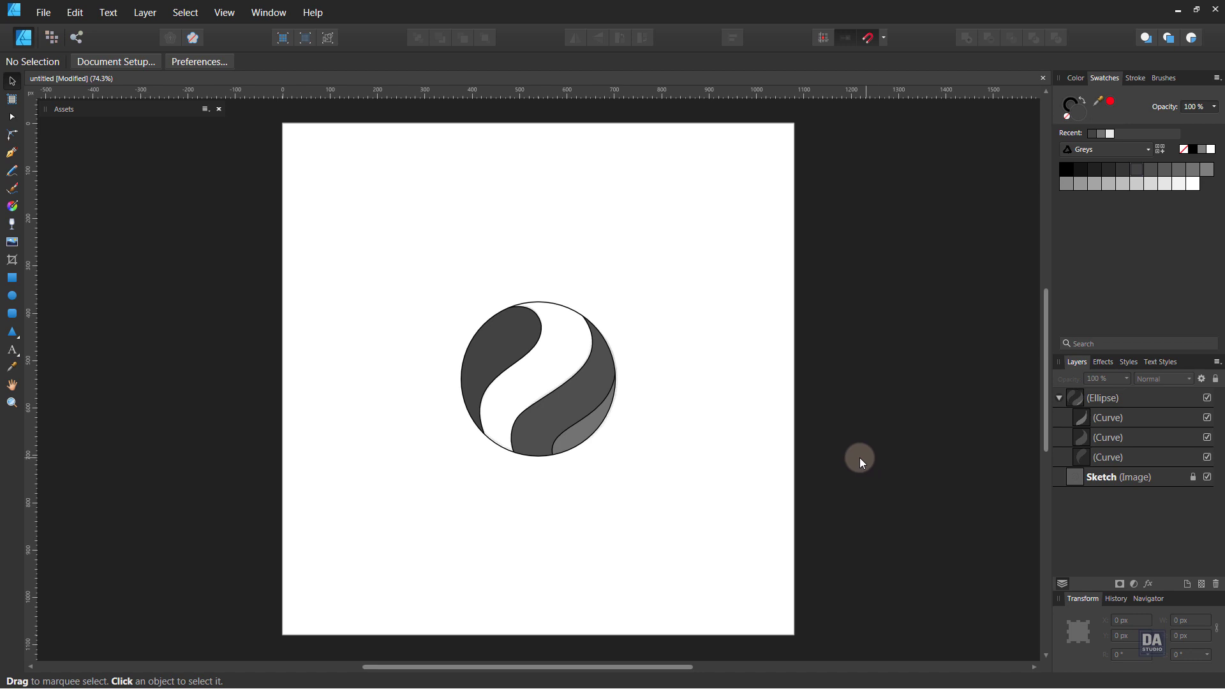
key("z")
mouse_move(529, 399)
left_mouse_down()
mouse_move(761, 437)
mouse_move(671, 445)
left_mouse_up()
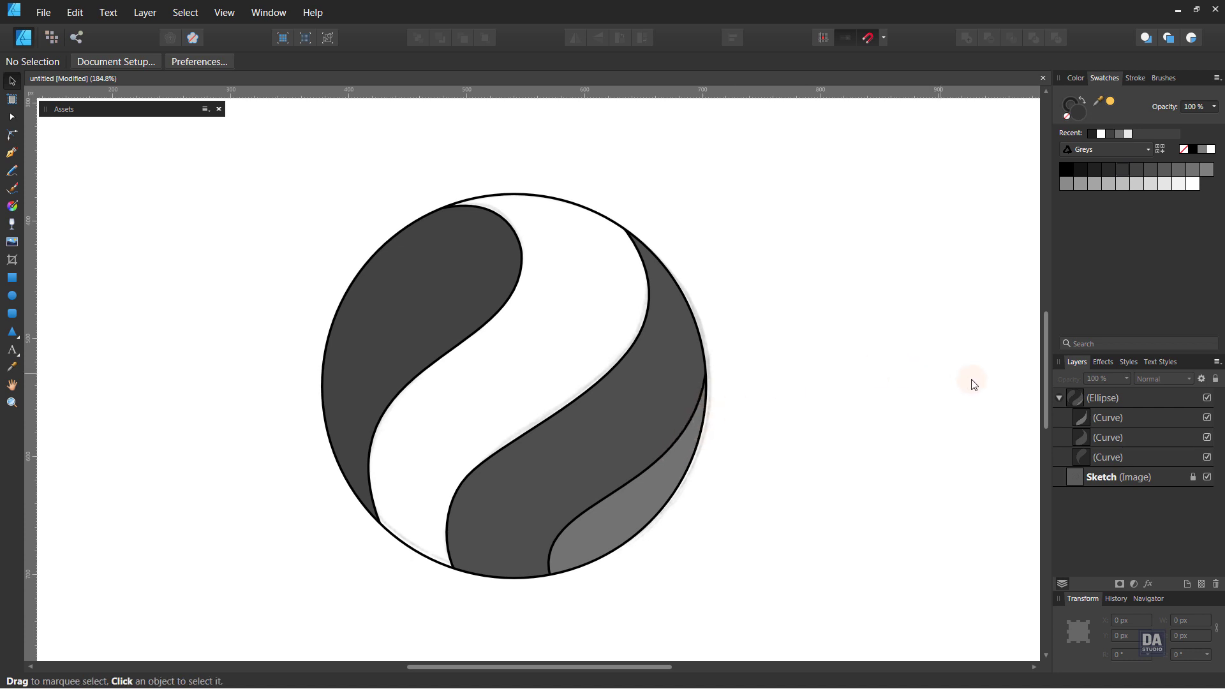
Set the stroke to None on the circle and all three stripes.
left_click(1089, 399)
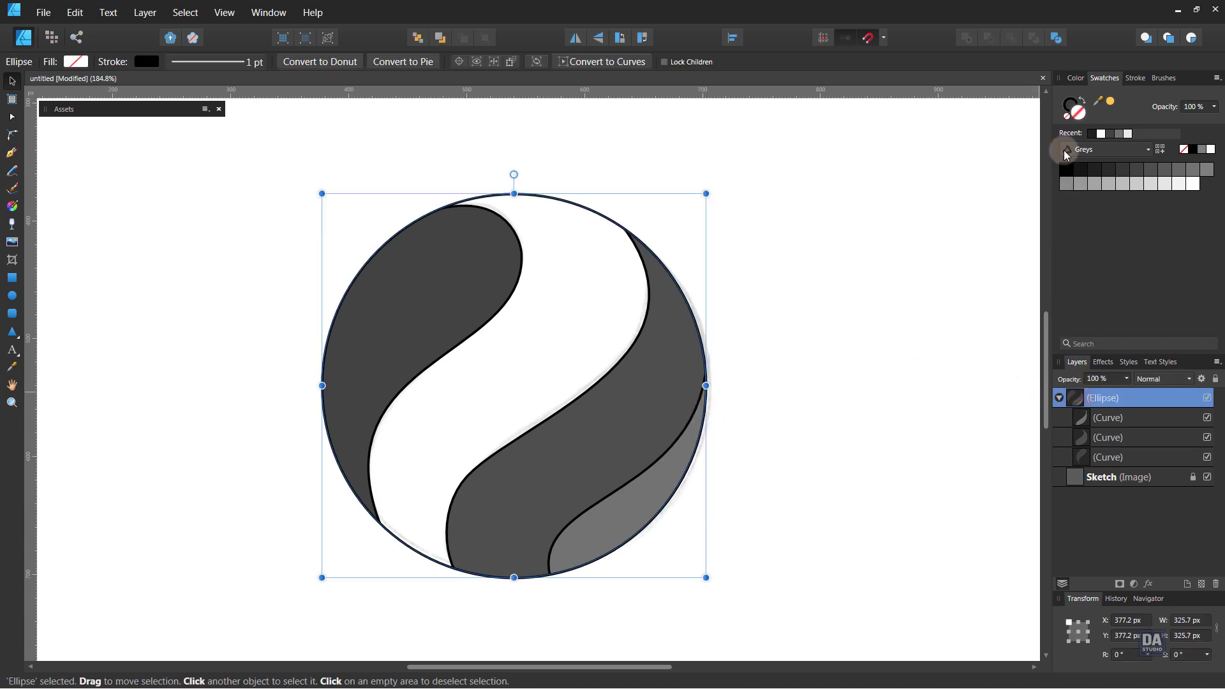
left_click(1070, 116)
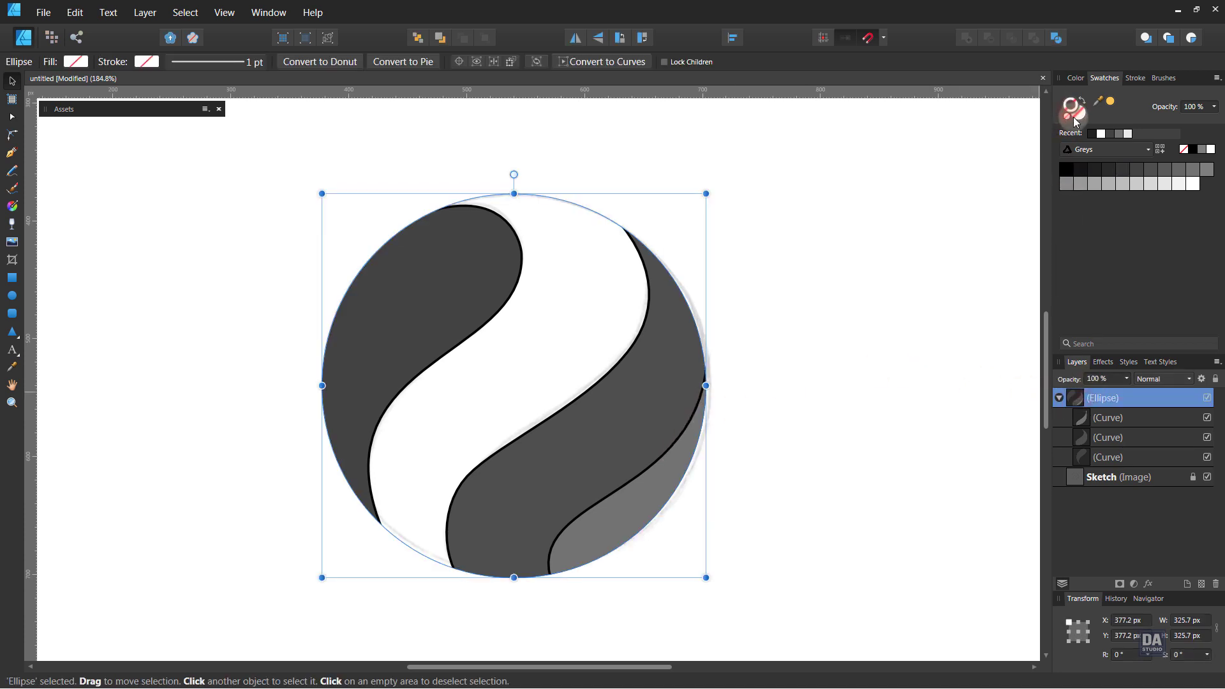
left_click(1101, 418)
left_click(1097, 454, "shift")
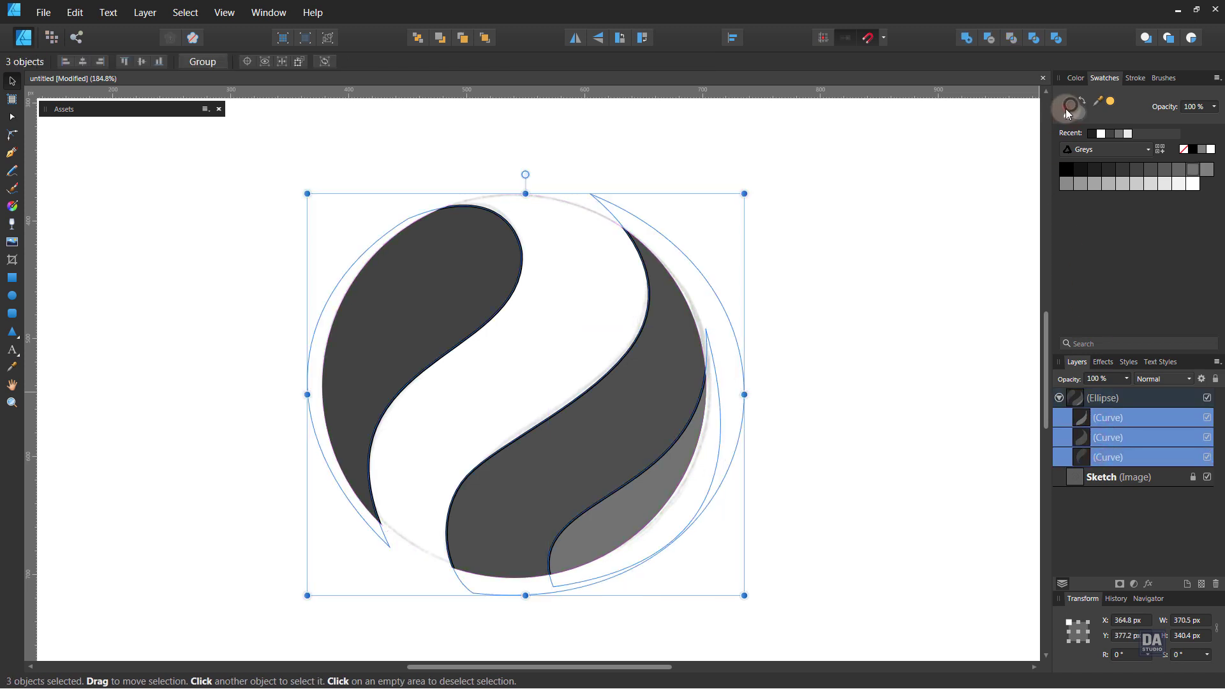
left_click(1069, 118)
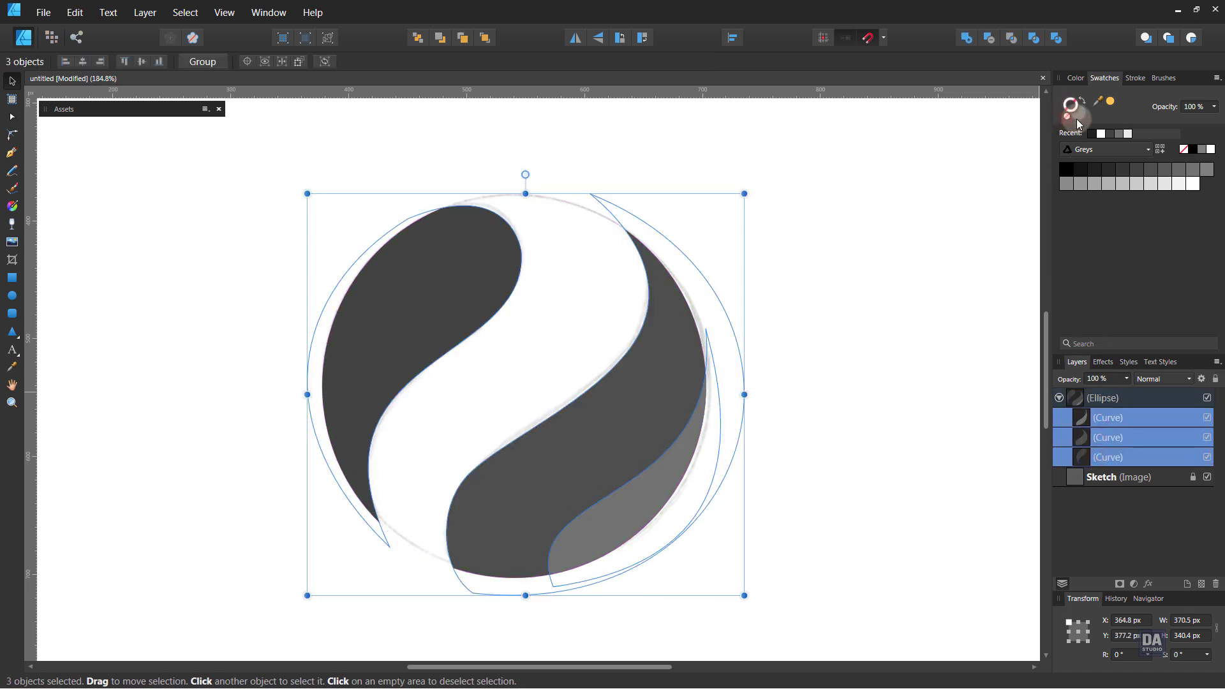
Fill the circle with a near-black Greys swatch.
left_click(1105, 399)
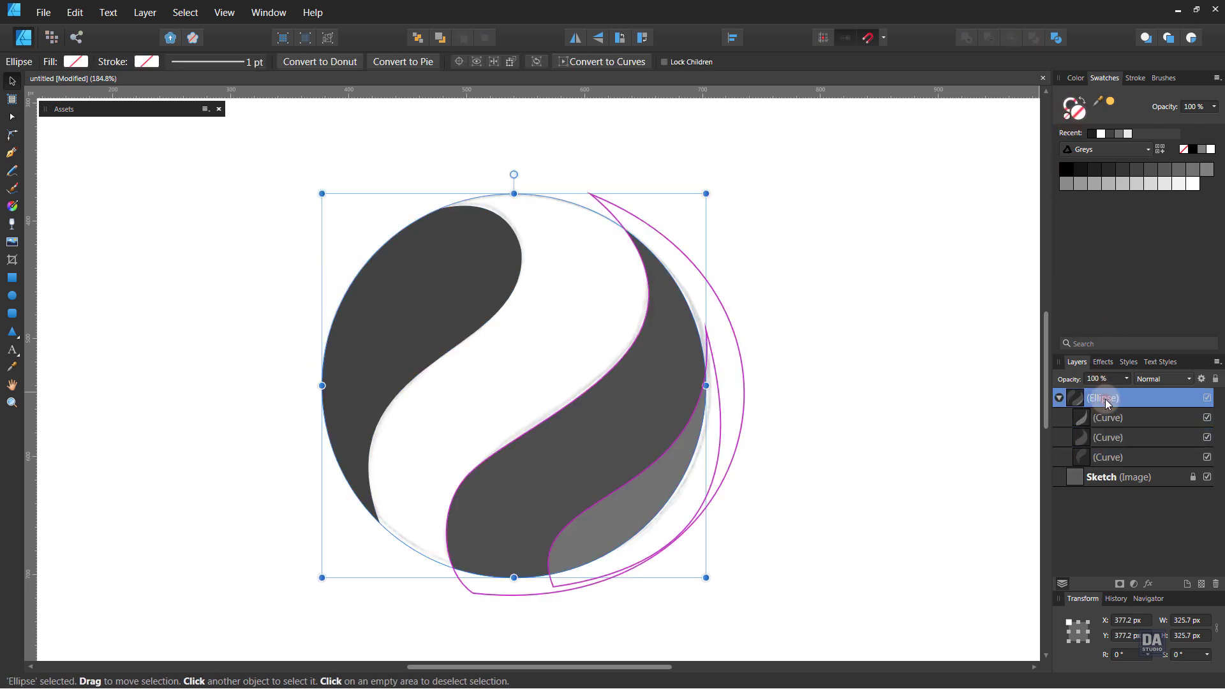
left_click(1090, 170)
left_click(881, 344)
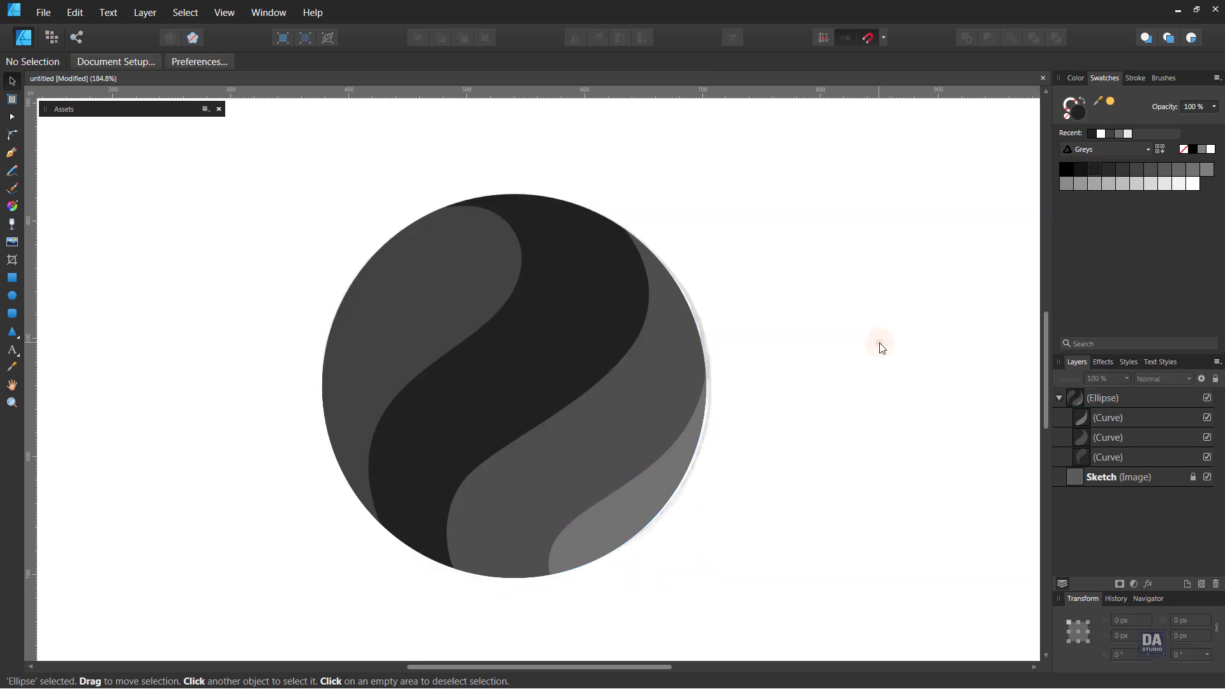
left_click(1115, 153)
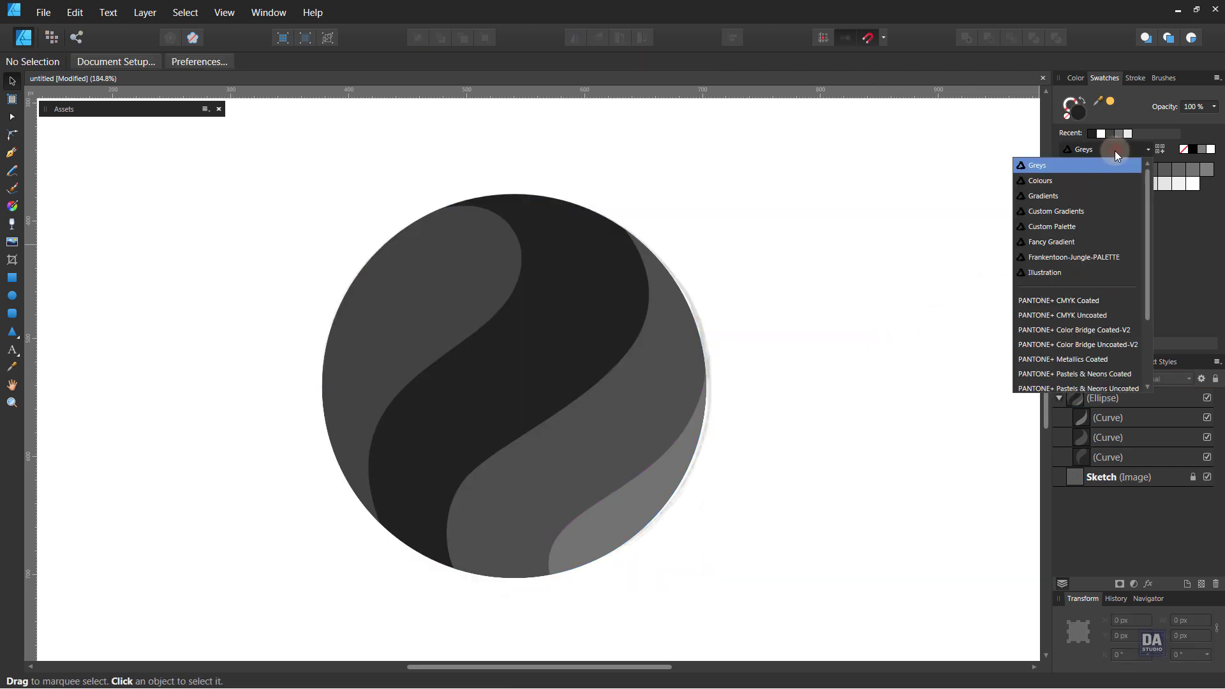
From the Custom Palette, give the left stripe a red gradient and the circle orange.
left_click(1088, 229)
left_click(1100, 399)
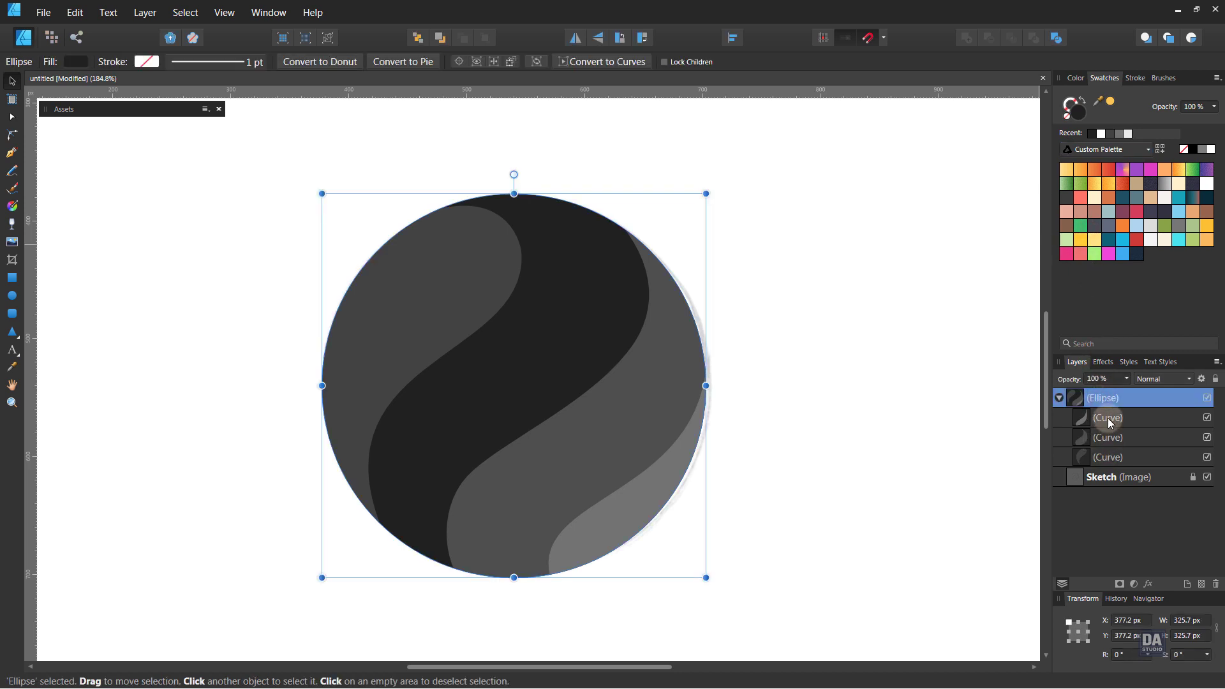
left_click(1107, 458)
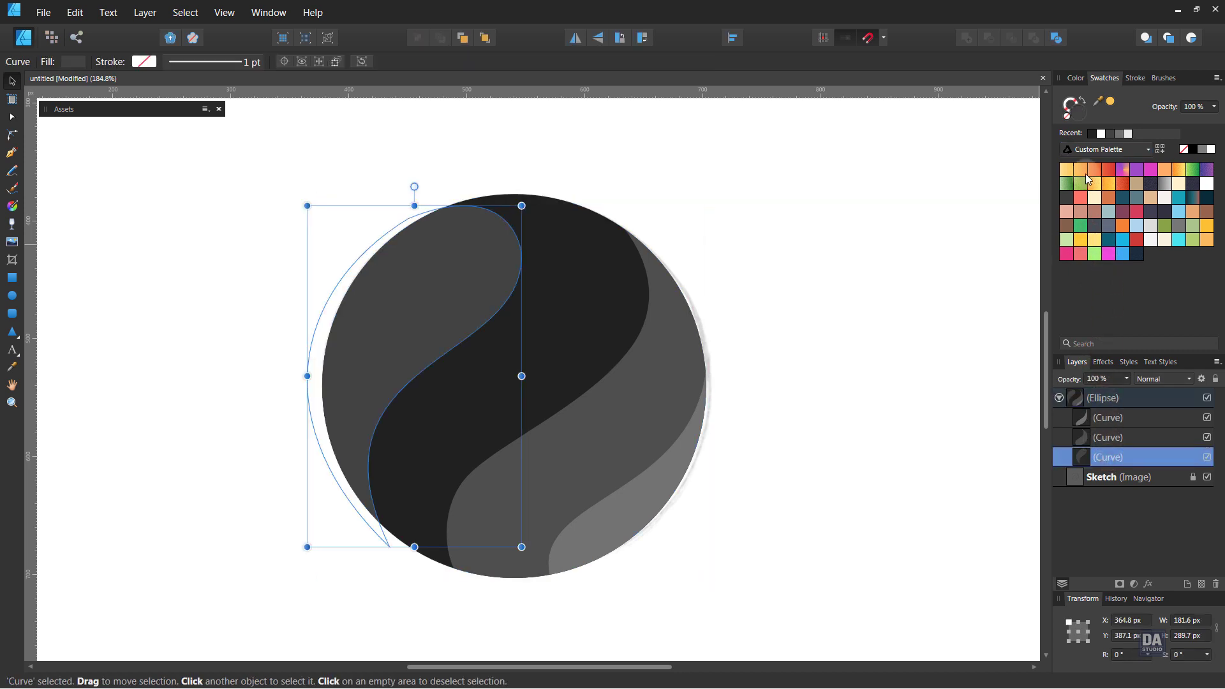
left_click(1108, 172)
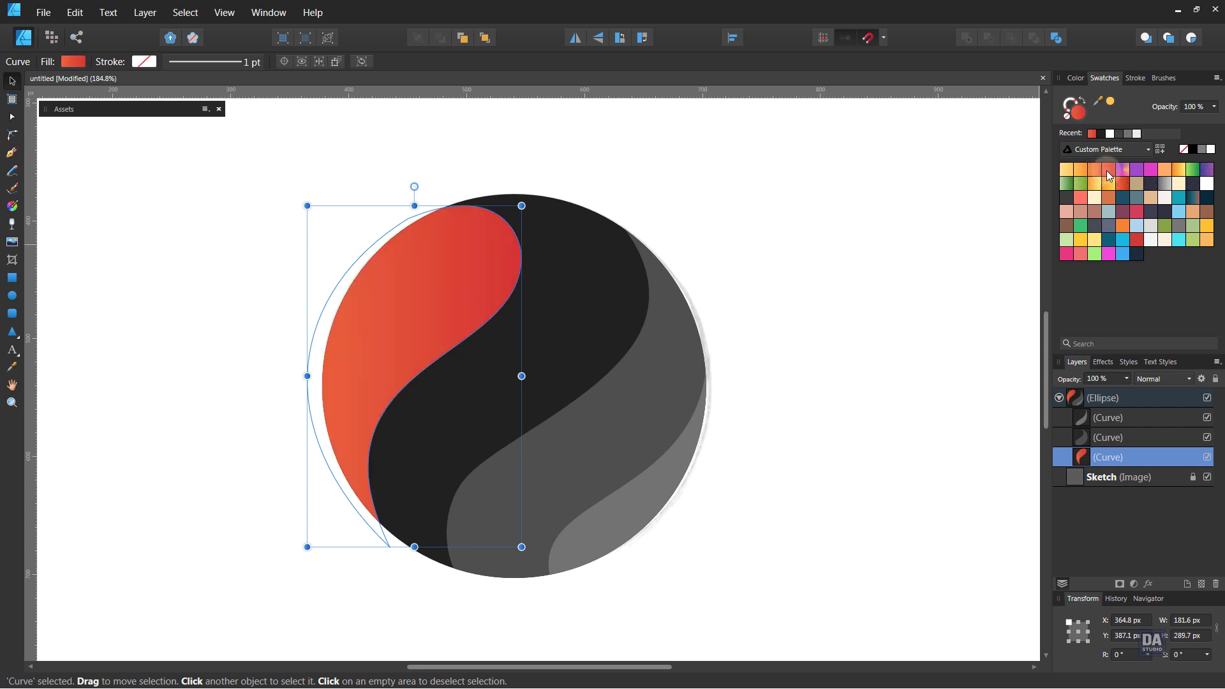
left_click(1127, 401)
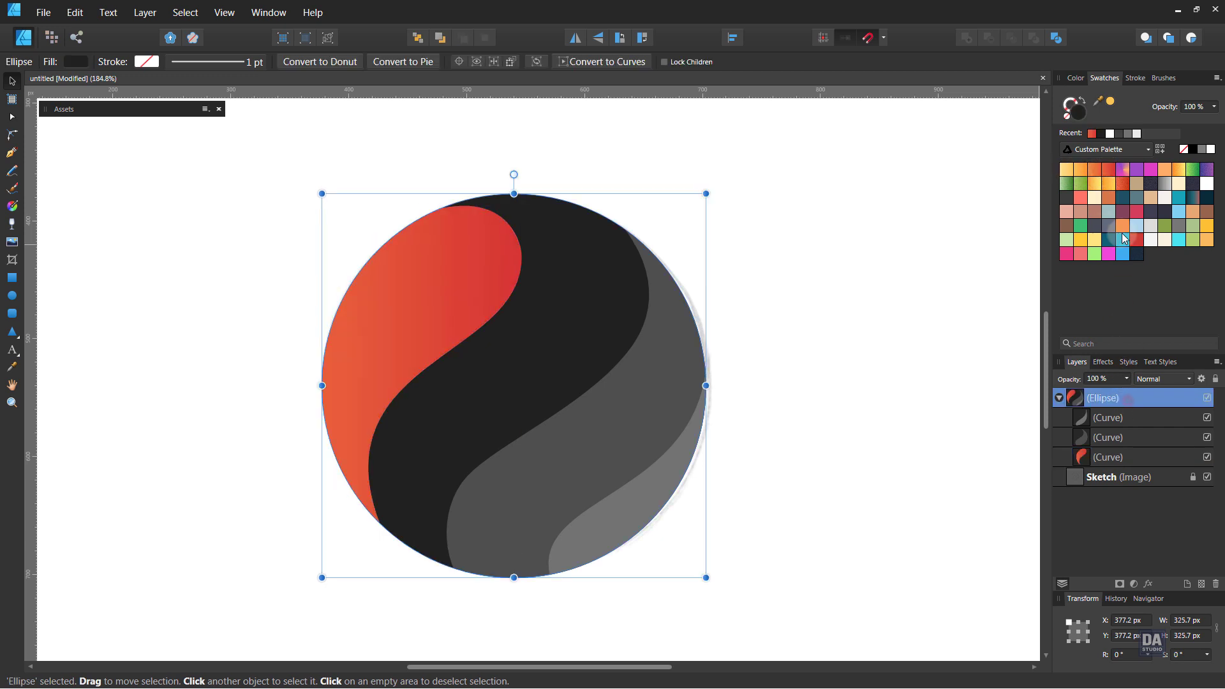
left_click(1097, 169)
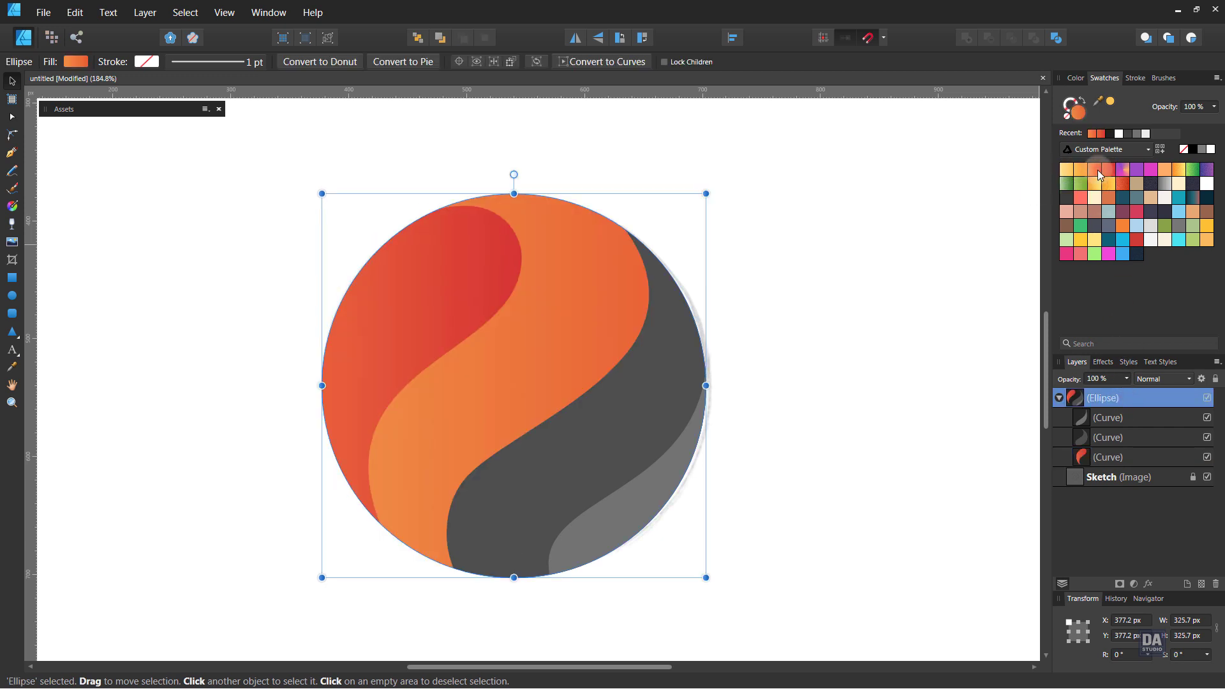
Fill the middle stripe with an orange-yellow gradient and the lower-right stripe with yellow.
left_click(1121, 433)
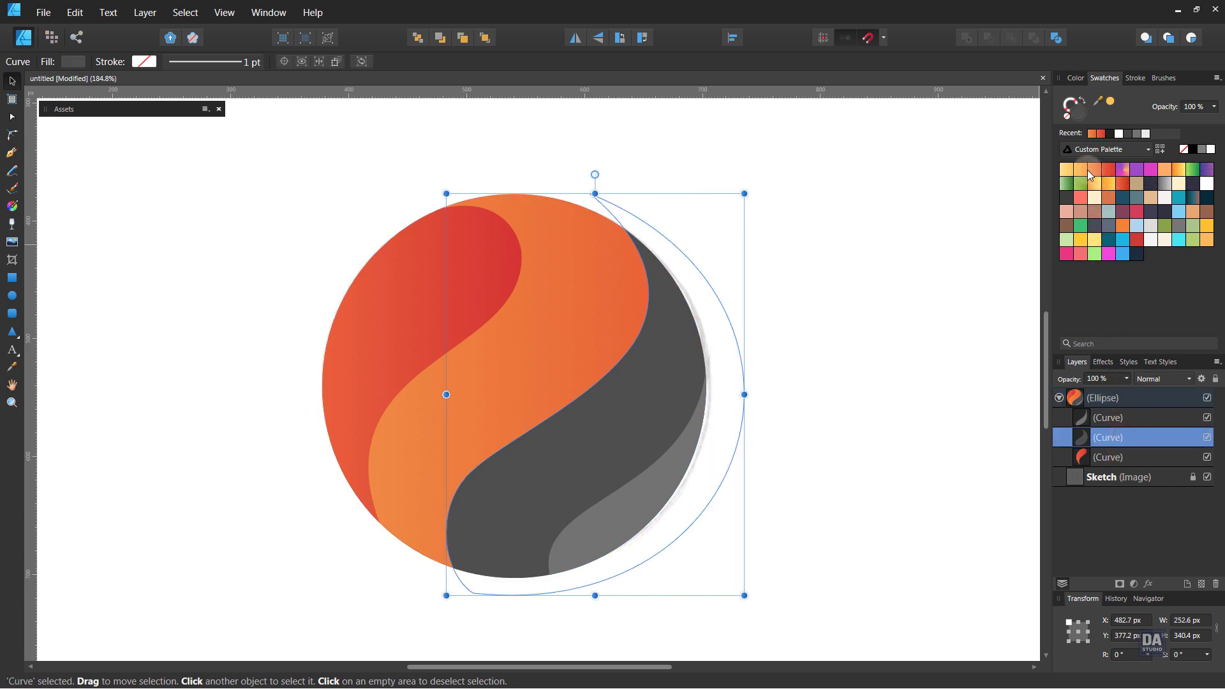
left_click(1089, 173)
left_click(1108, 416)
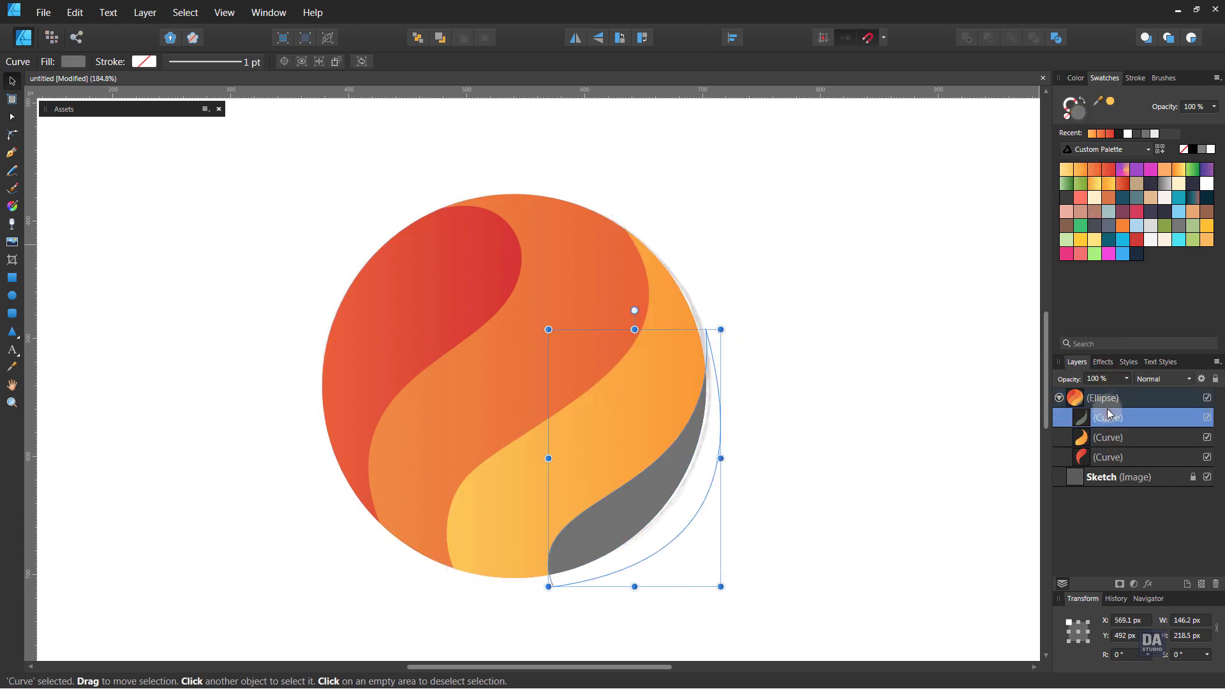
left_click(1067, 170)
left_click(828, 301)
left_click_drag(732, 315, 740, 310)
left_click(441, 308)
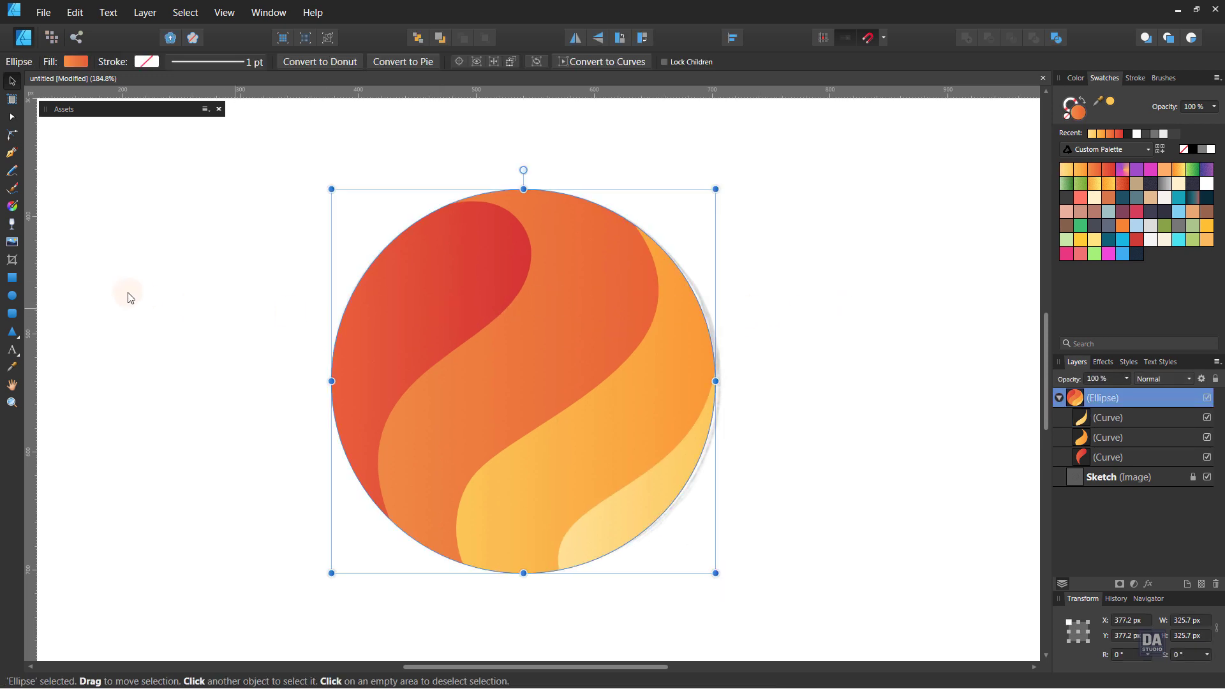
left_click(12, 206)
left_click(402, 304)
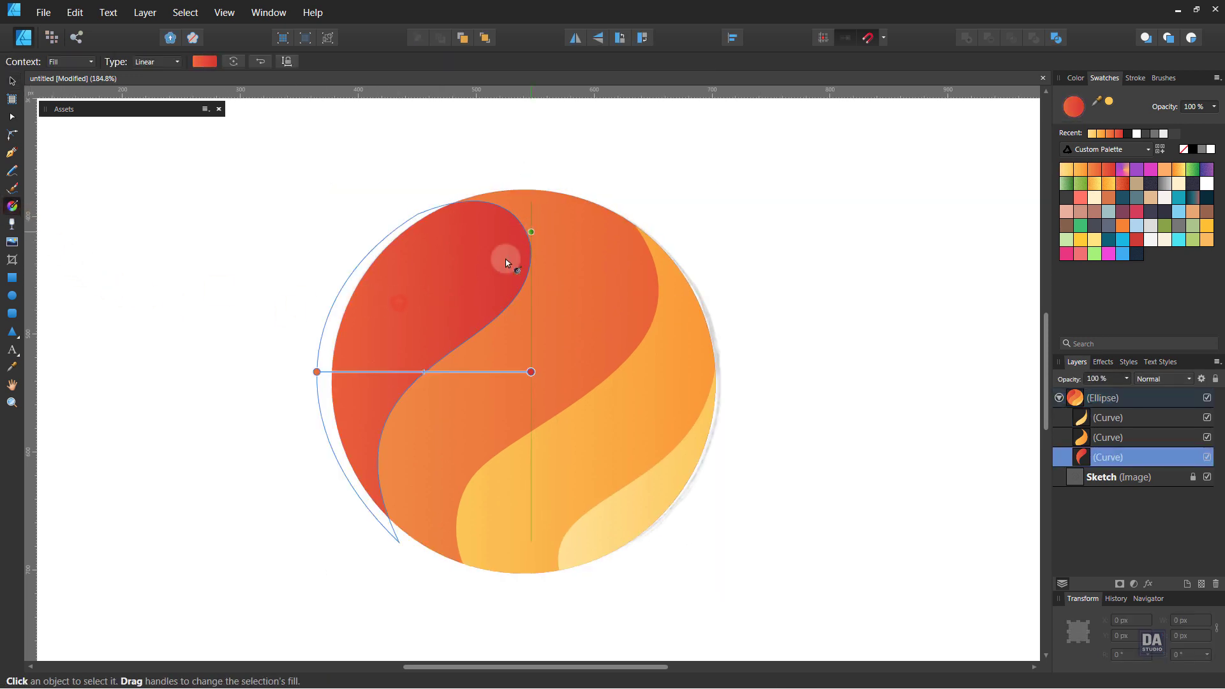
Angle the gradients on the red stripe, circle, middle stripe and yellow stripe diagonally.
left_click_drag(531, 232, 394, 406)
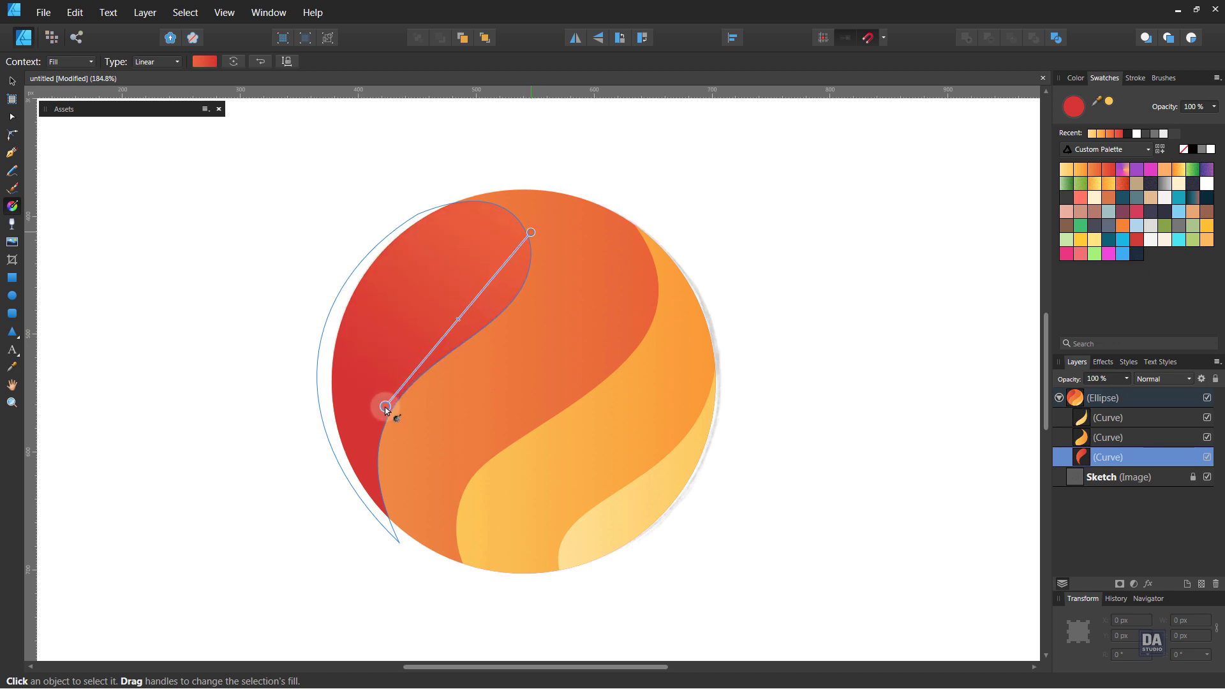
left_click(539, 369)
left_click_drag(624, 260, 470, 439)
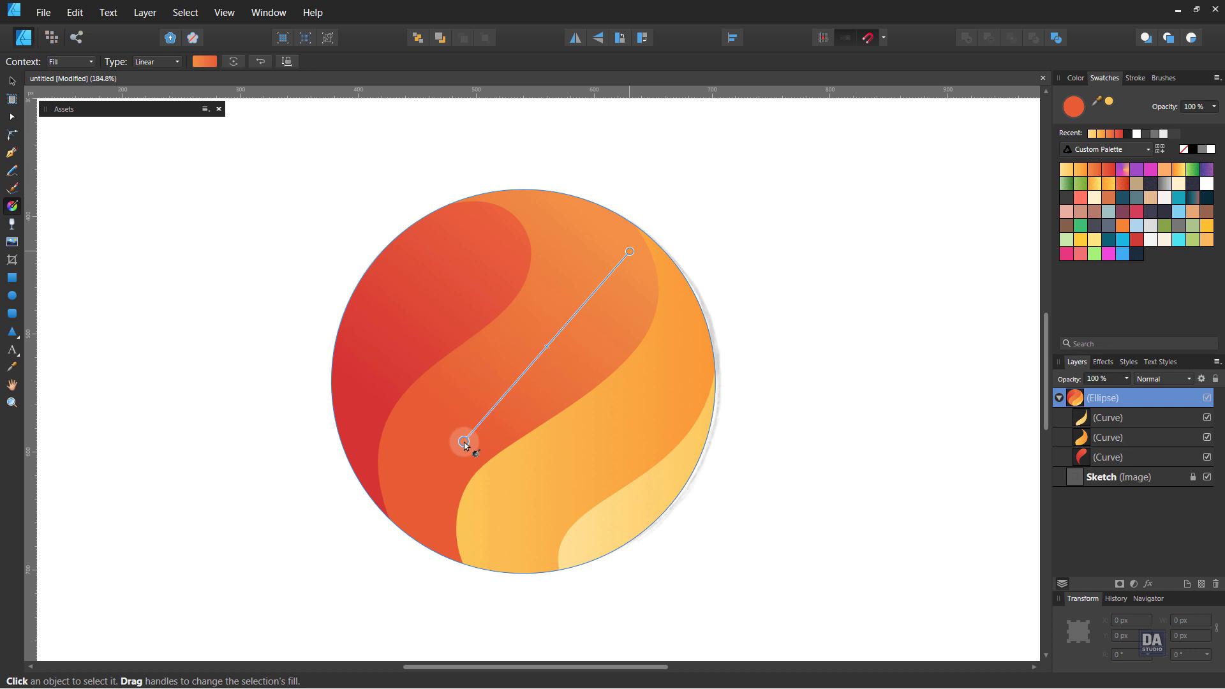
left_click(587, 451)
left_click_drag(691, 339, 524, 509)
left_click(691, 489)
left_click_drag(730, 425, 589, 560)
left_click(803, 555)
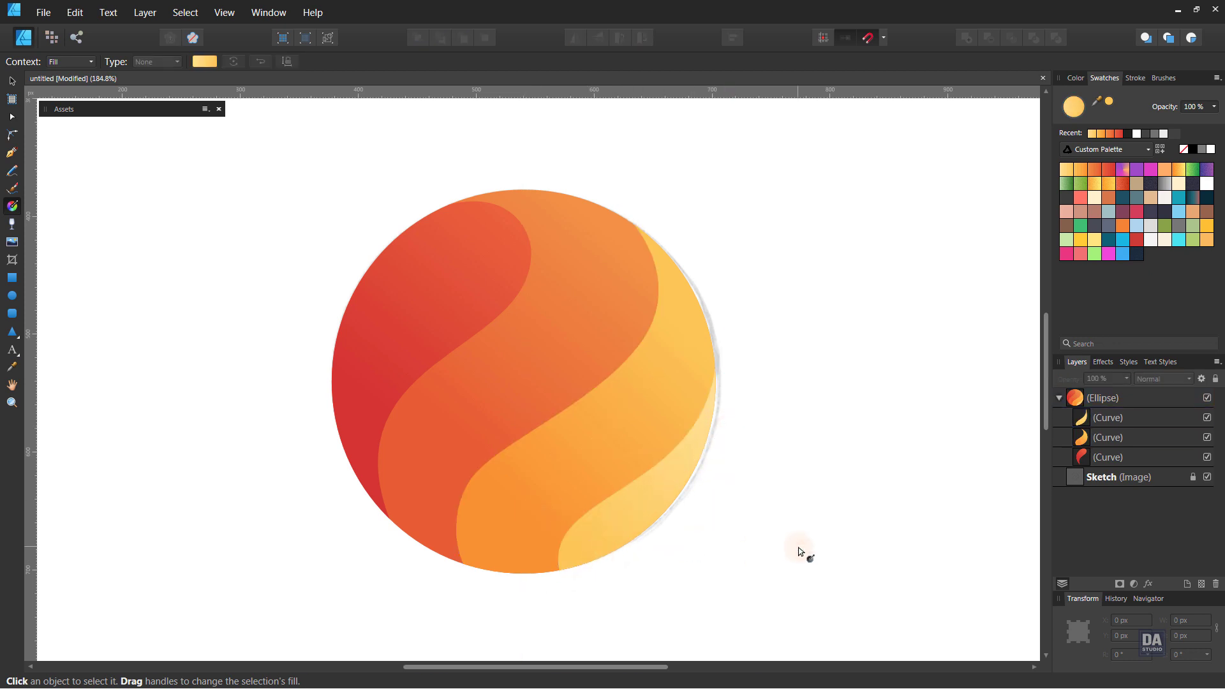
Hide the sketch layer and paste copies of the three stripe curves above the Ellipse.
key("v")
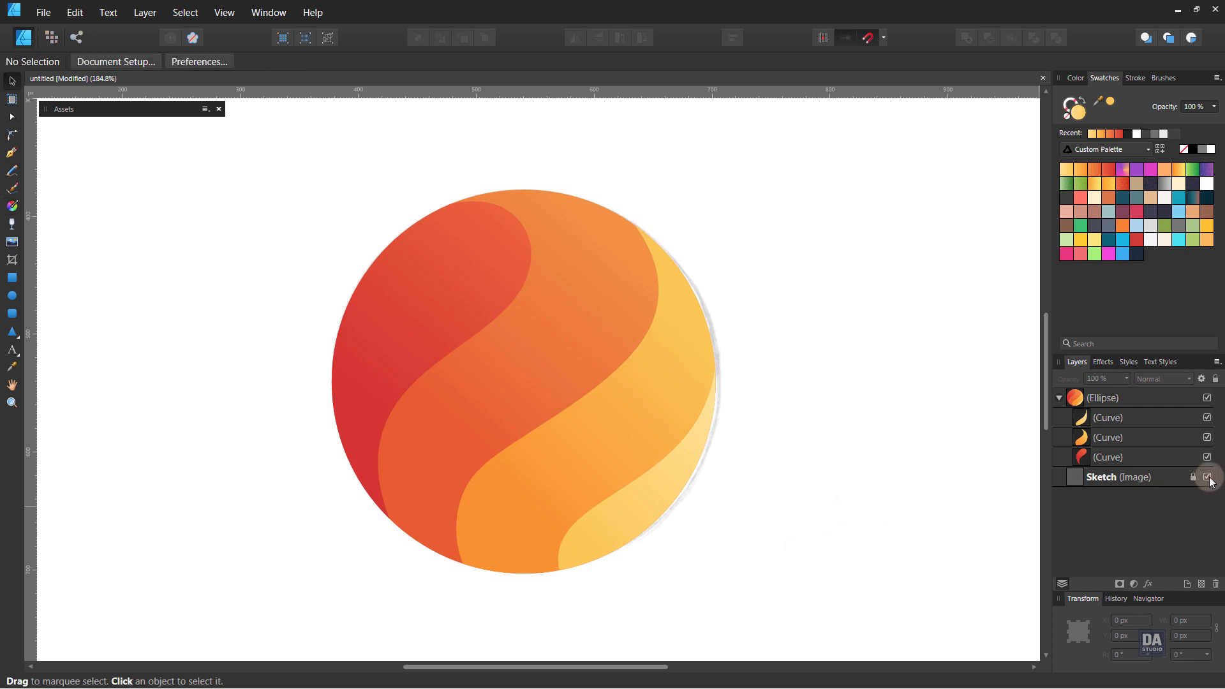
left_click(1207, 477)
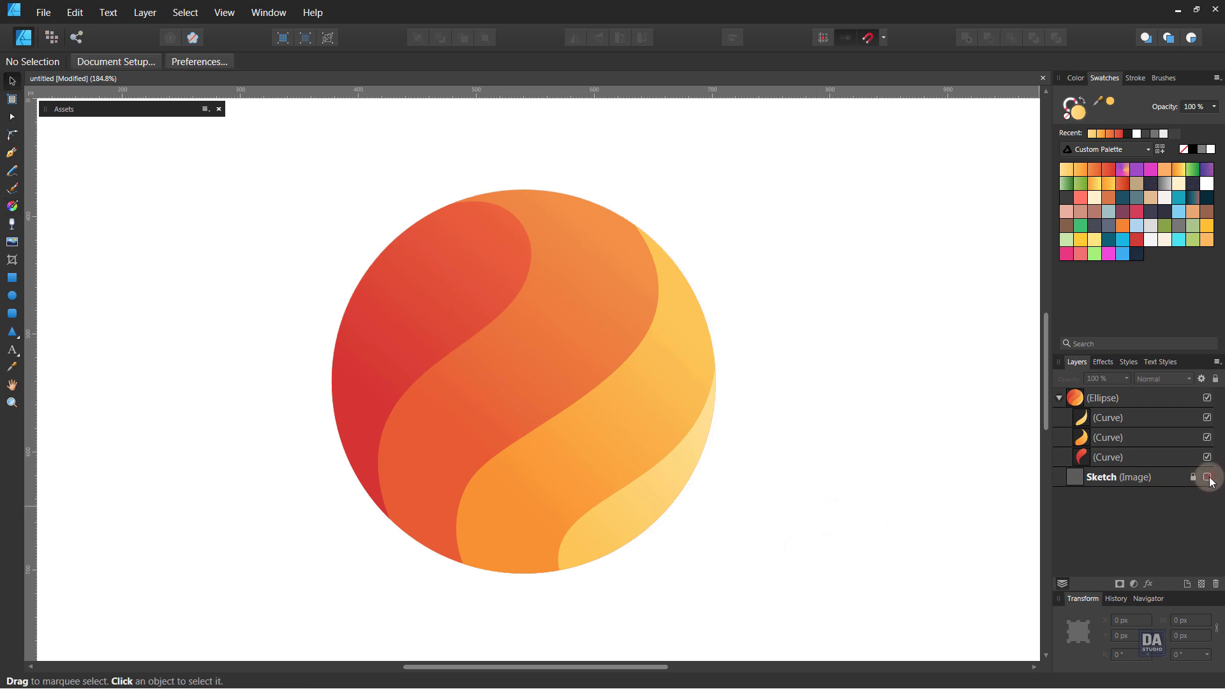
left_click(1118, 462)
left_click(1131, 418, "shift")
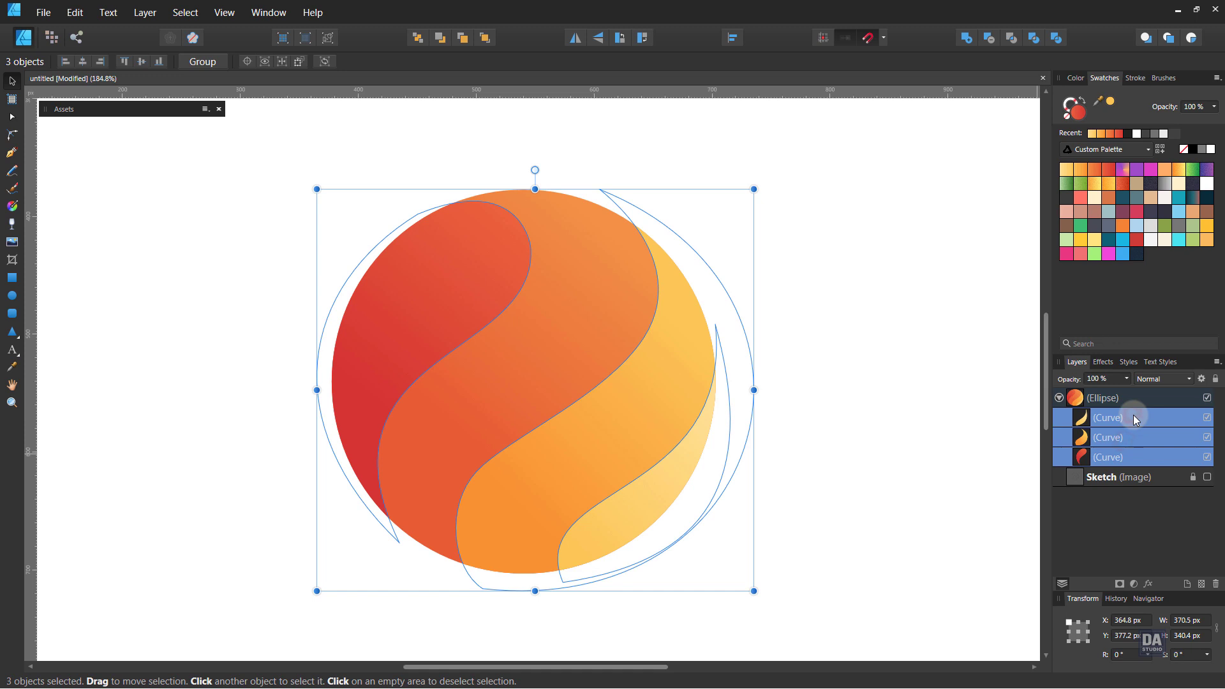
right_click(1133, 416)
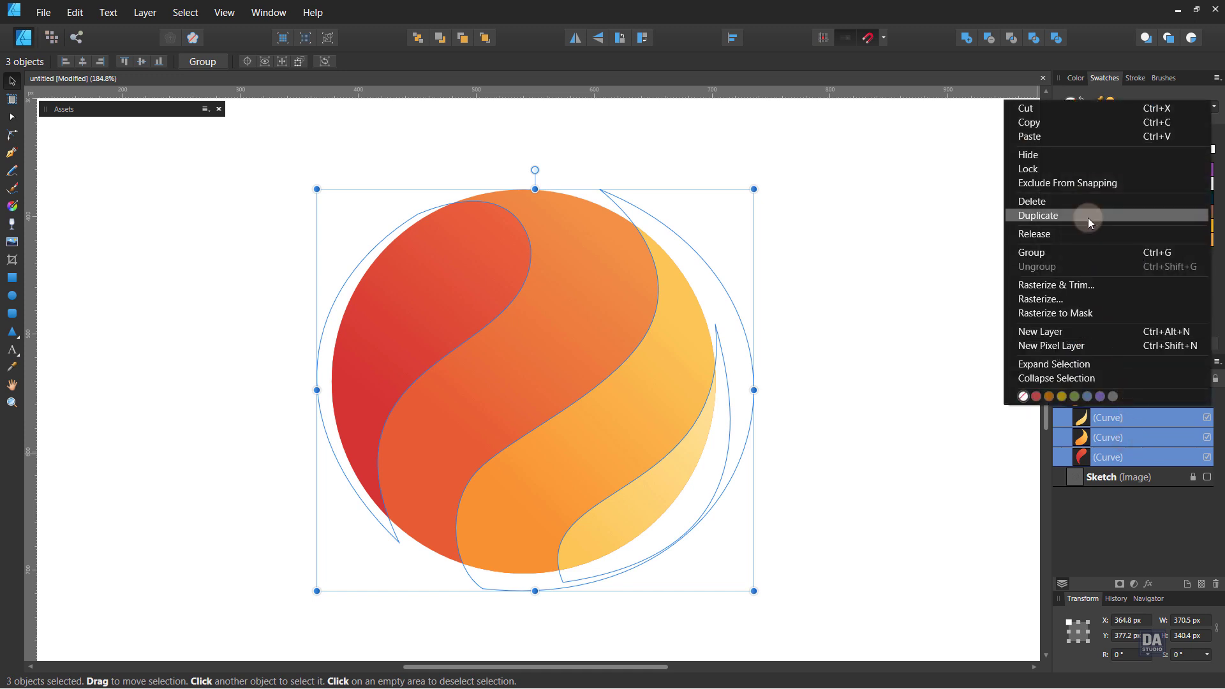
left_click(1081, 124)
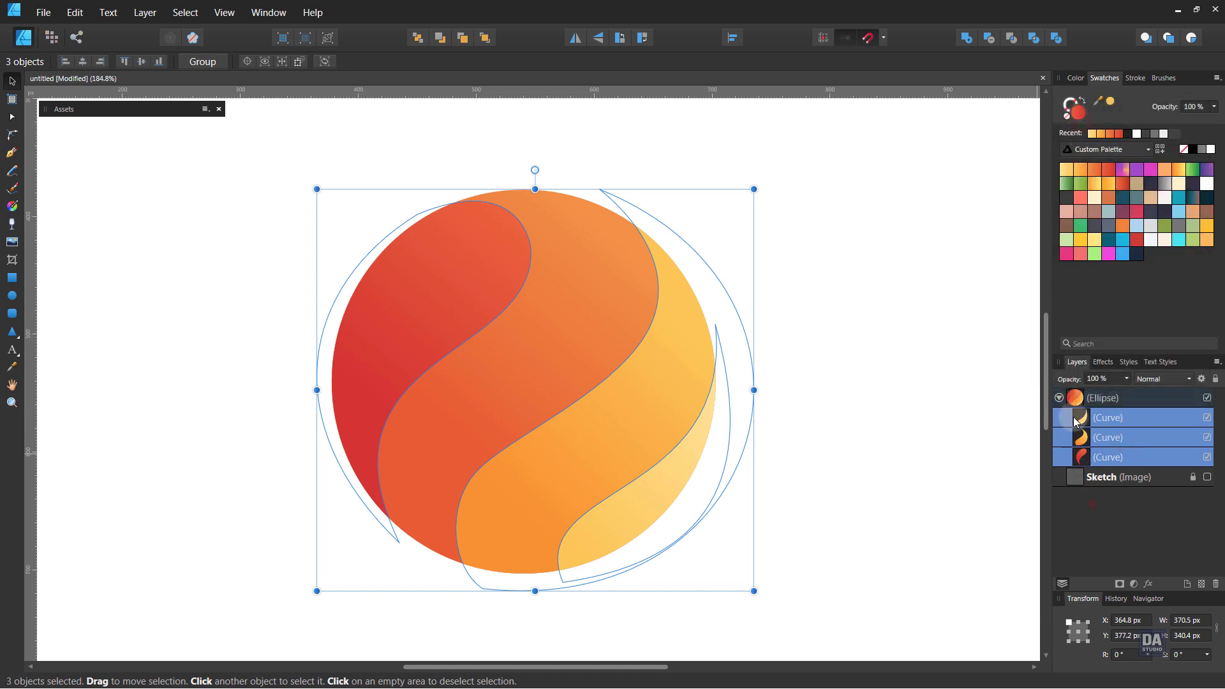
left_click(1059, 398)
left_click(1131, 398)
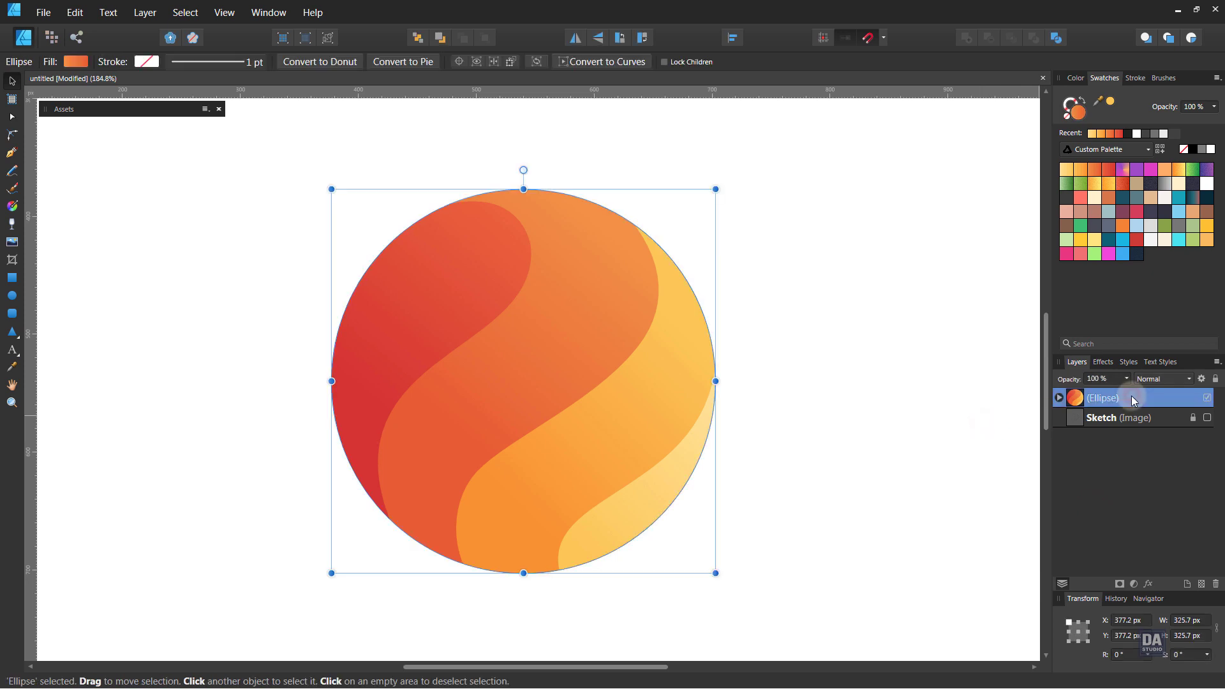
right_click(1131, 395)
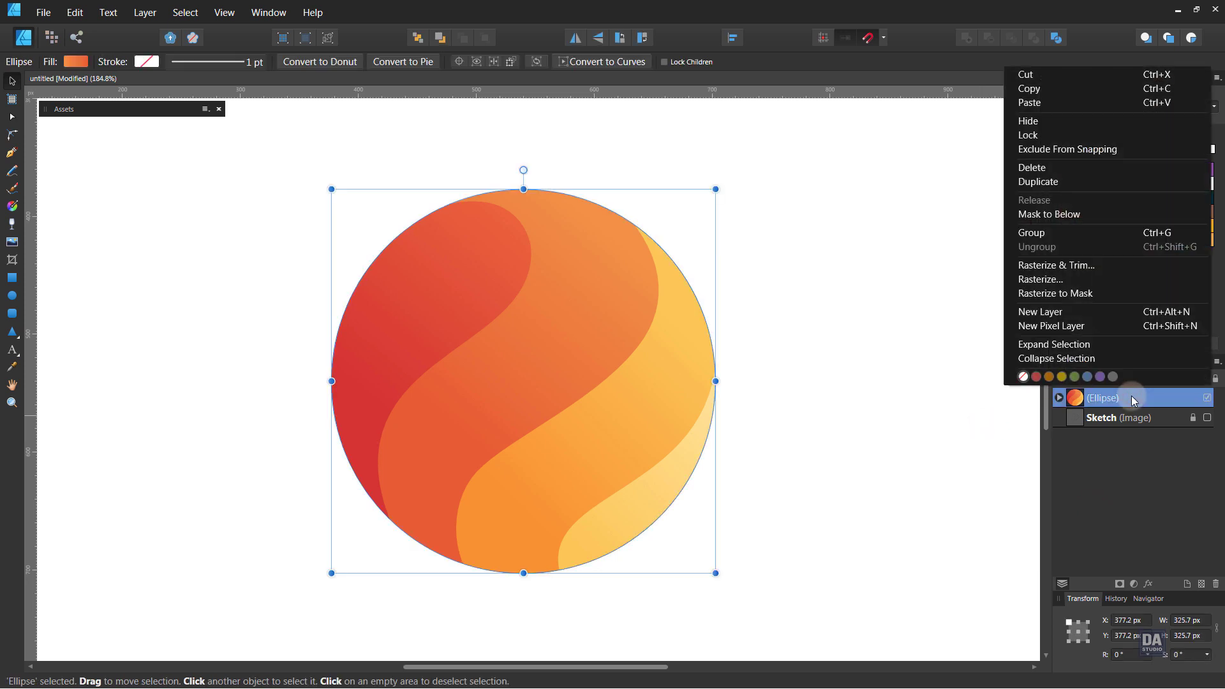
left_click(1085, 106)
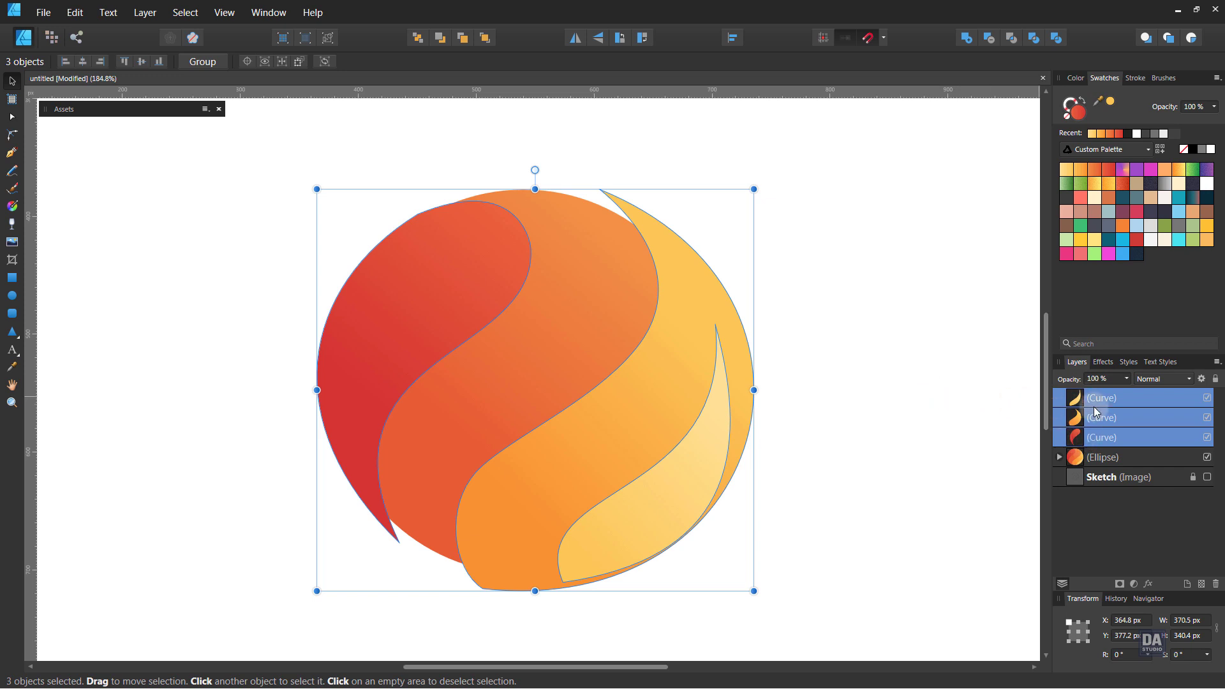
Make the pasted curves unfilled with black outlines and zoom in on the ball.
left_click(1084, 104)
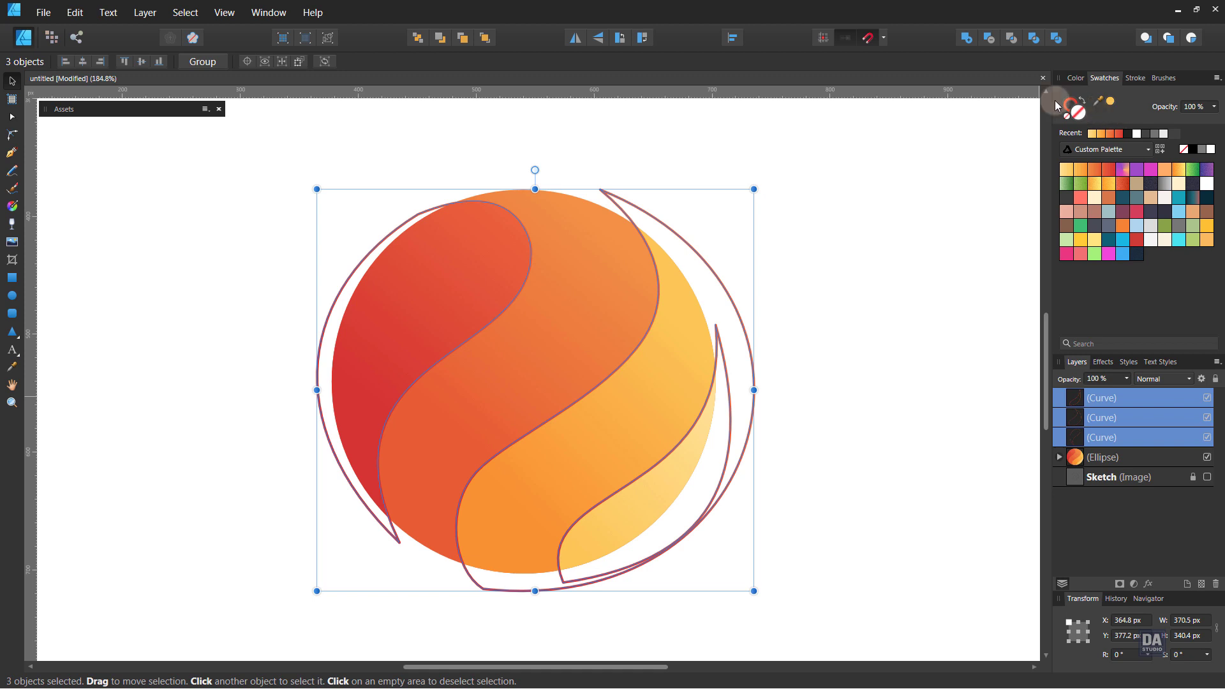
left_click(1065, 107)
left_click(1194, 149)
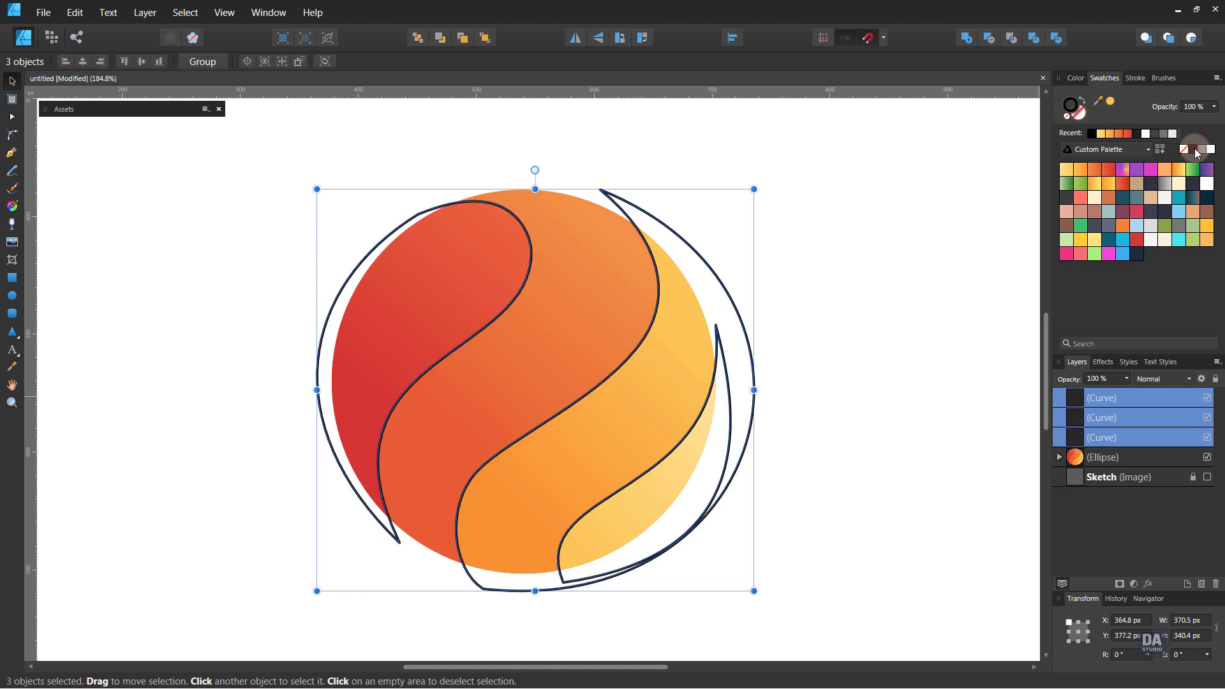
left_click(806, 328)
key("z")
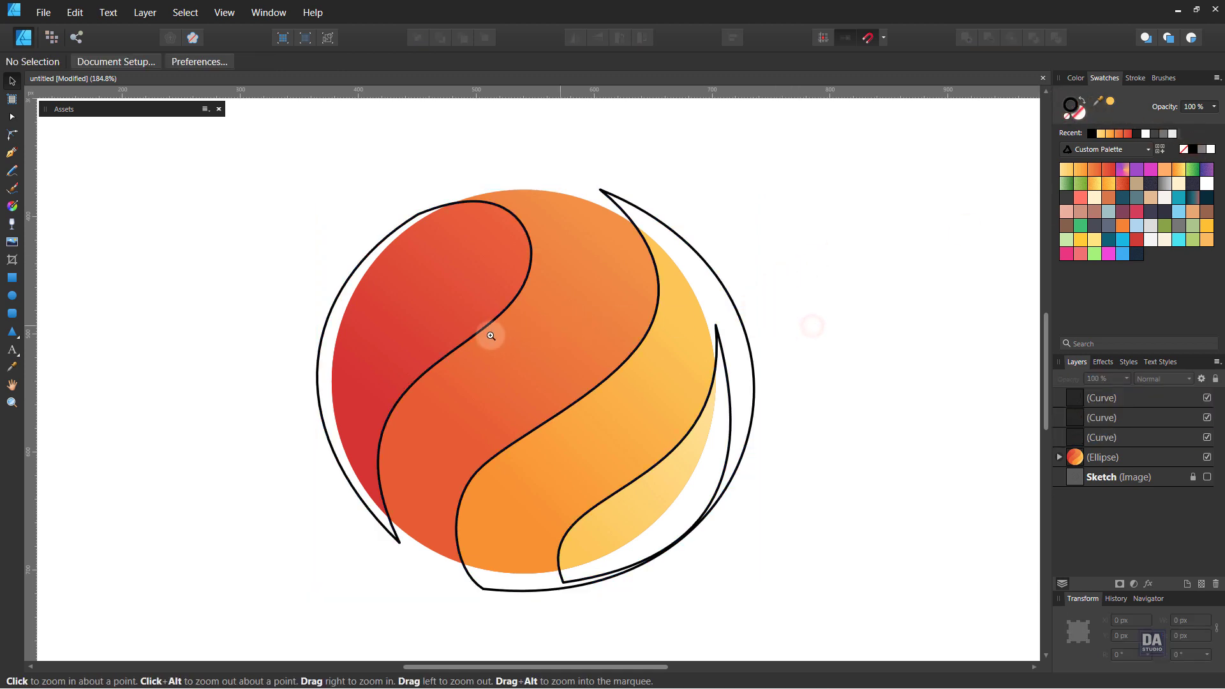
left_click_drag(492, 333, 677, 355)
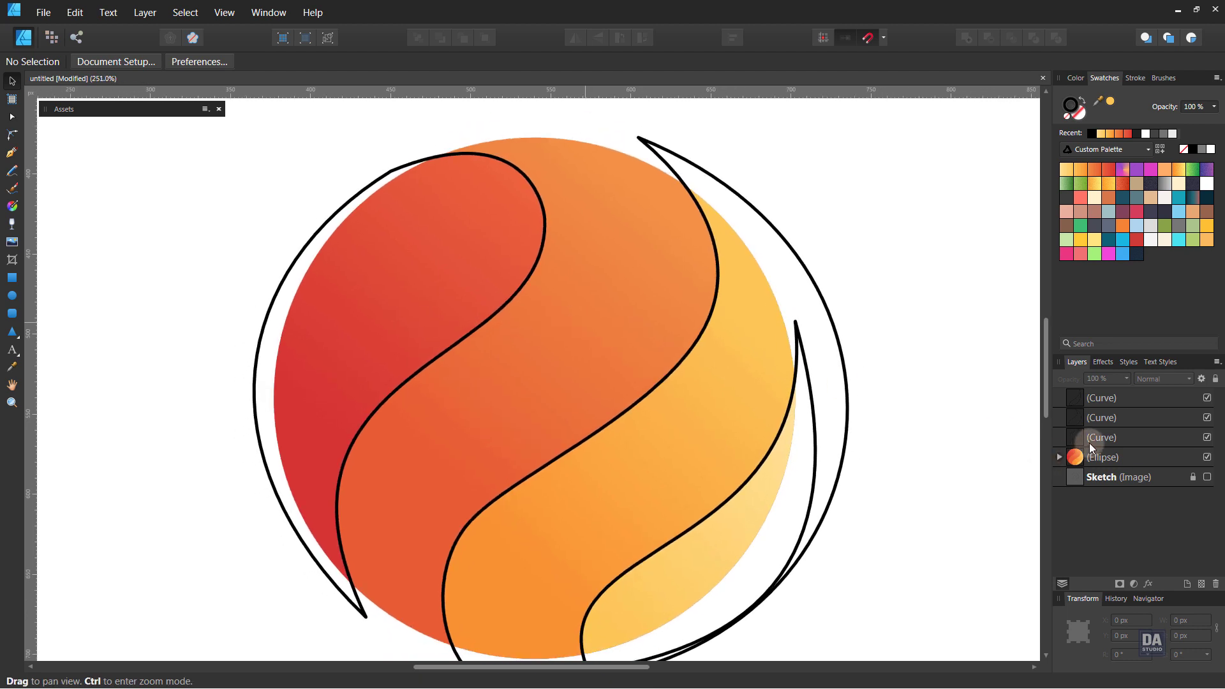
Break the red stripe's outline at its top and bottom nodes and delete the outer left piece.
left_click(1092, 437)
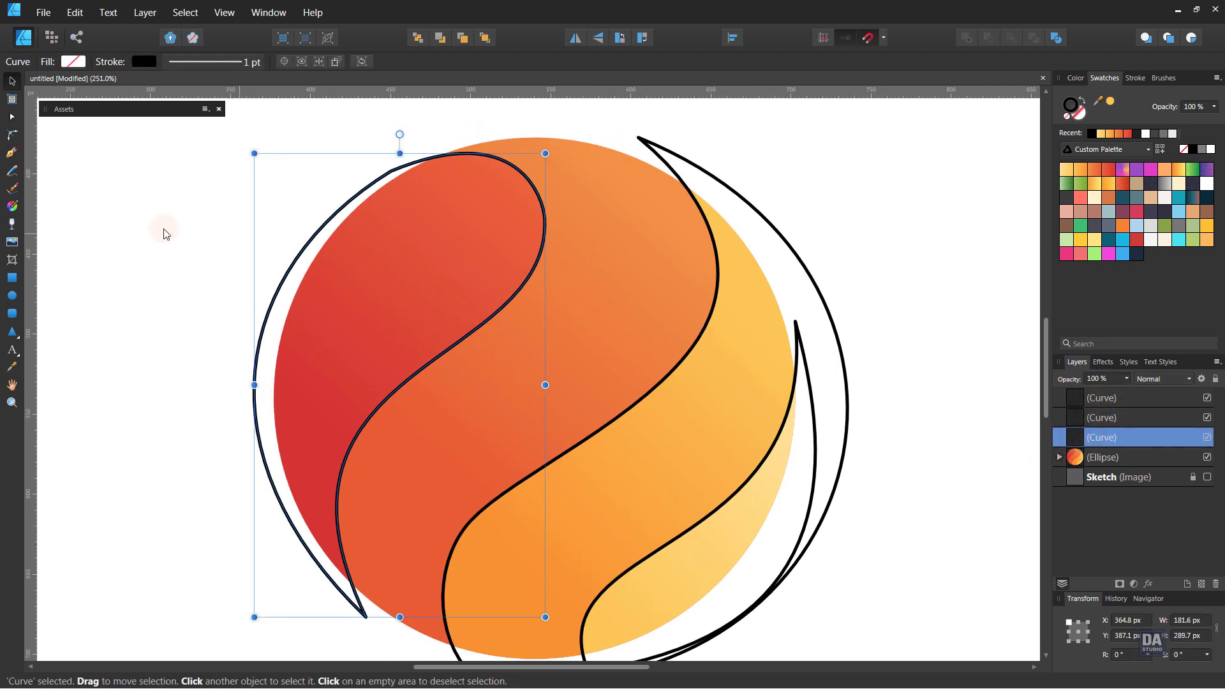
left_click(13, 120)
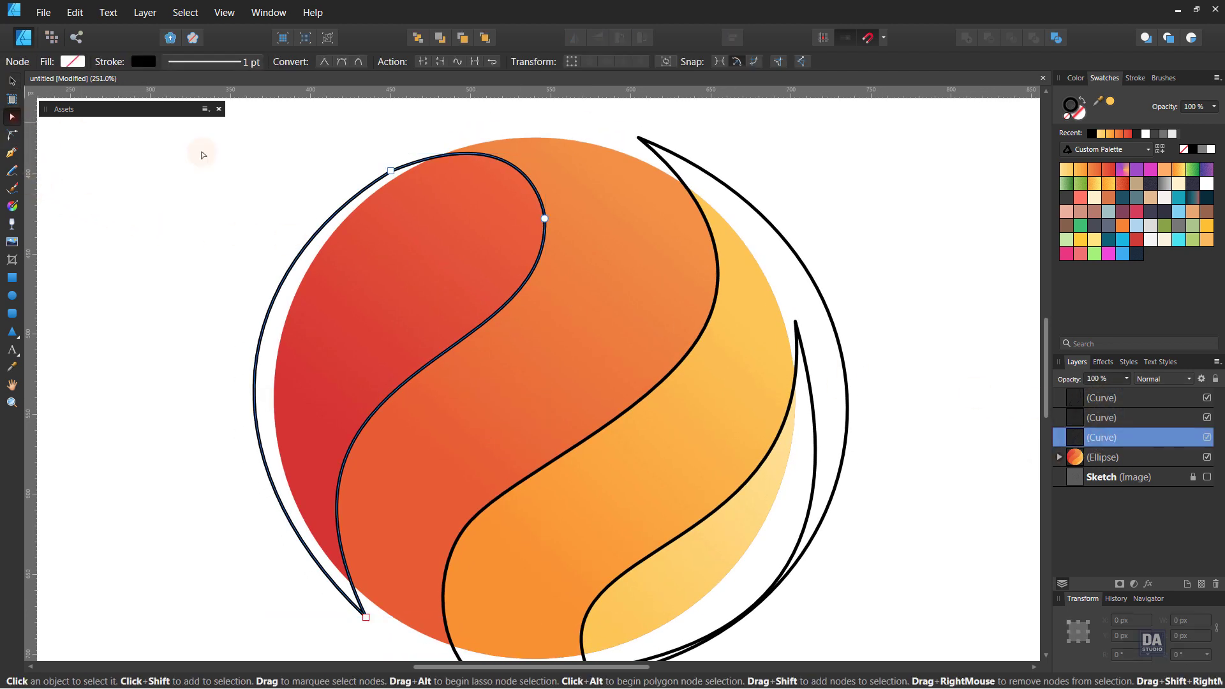
left_click(438, 147)
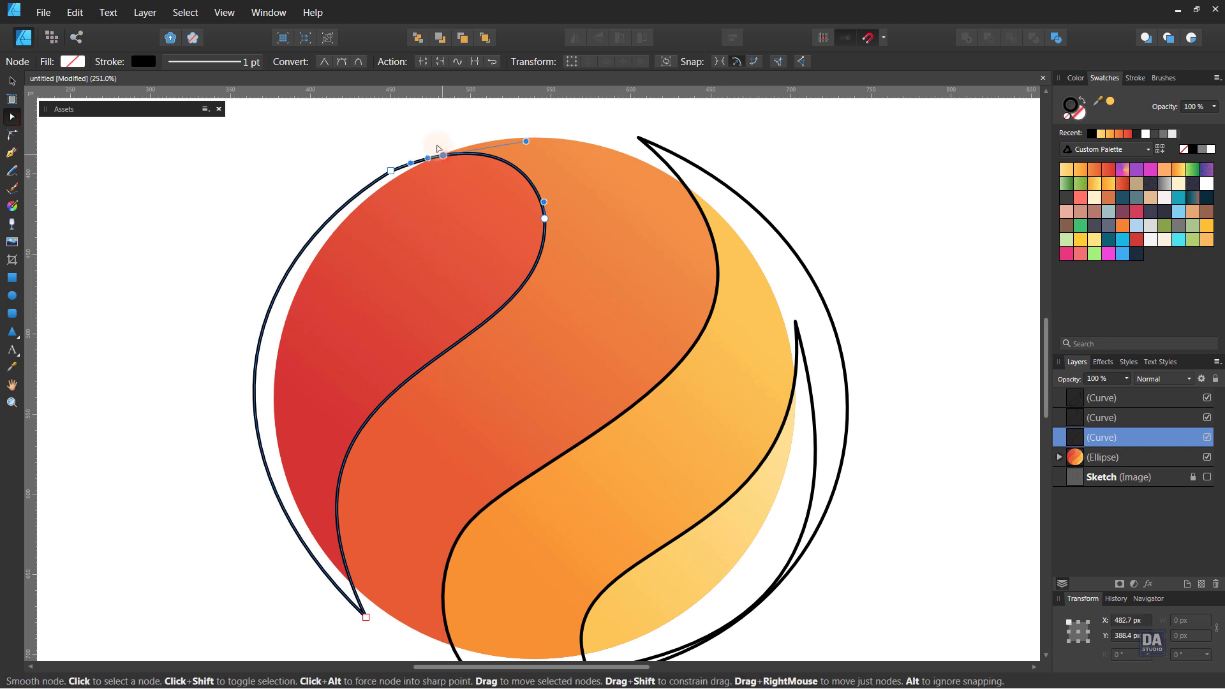
left_click(425, 62)
left_click(410, 274)
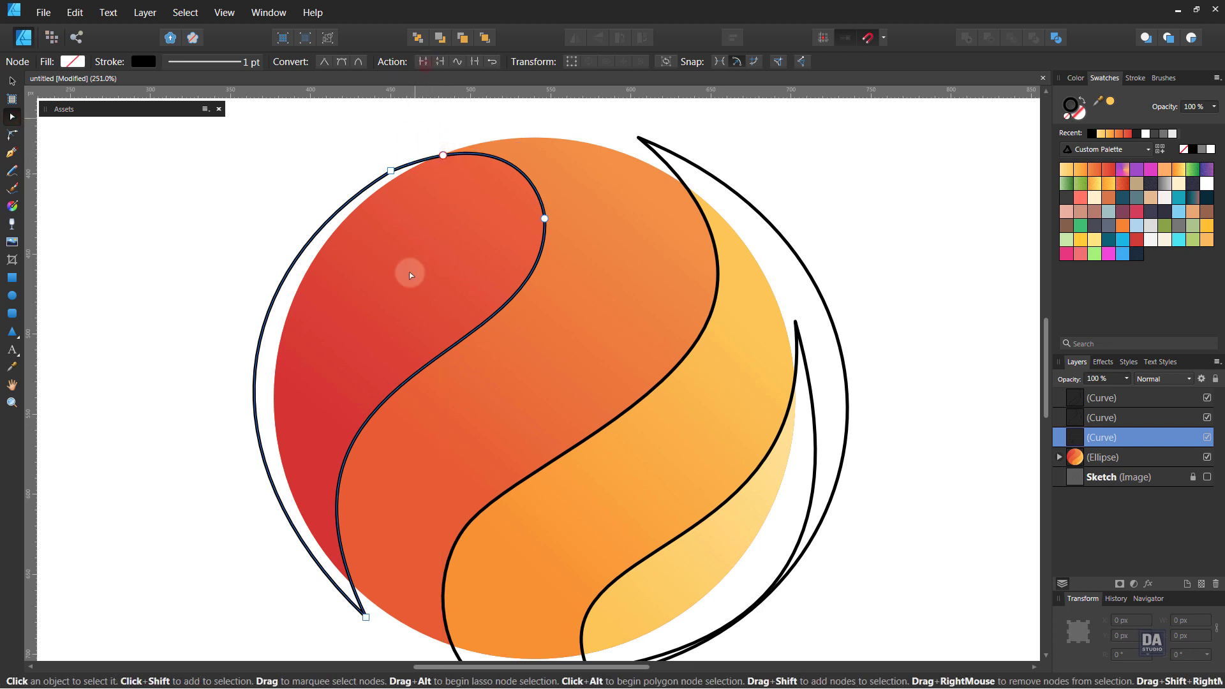
left_click(351, 582)
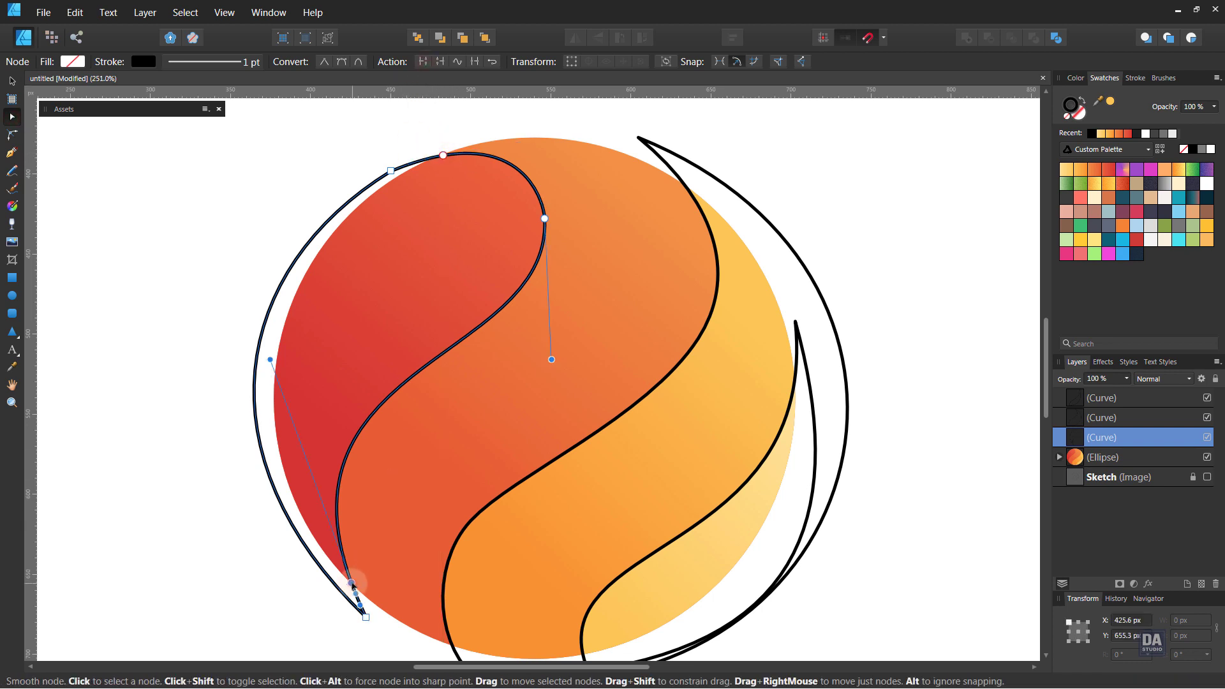
left_click(425, 63)
key("v")
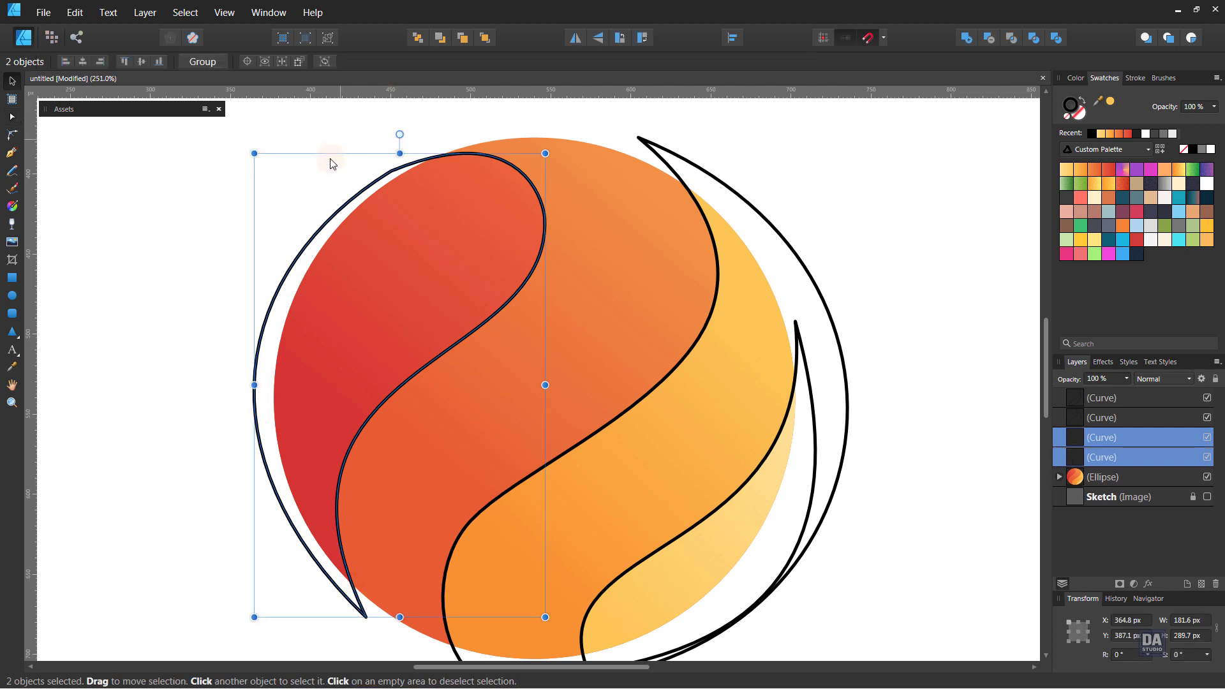
left_click(328, 218)
key("Delete")
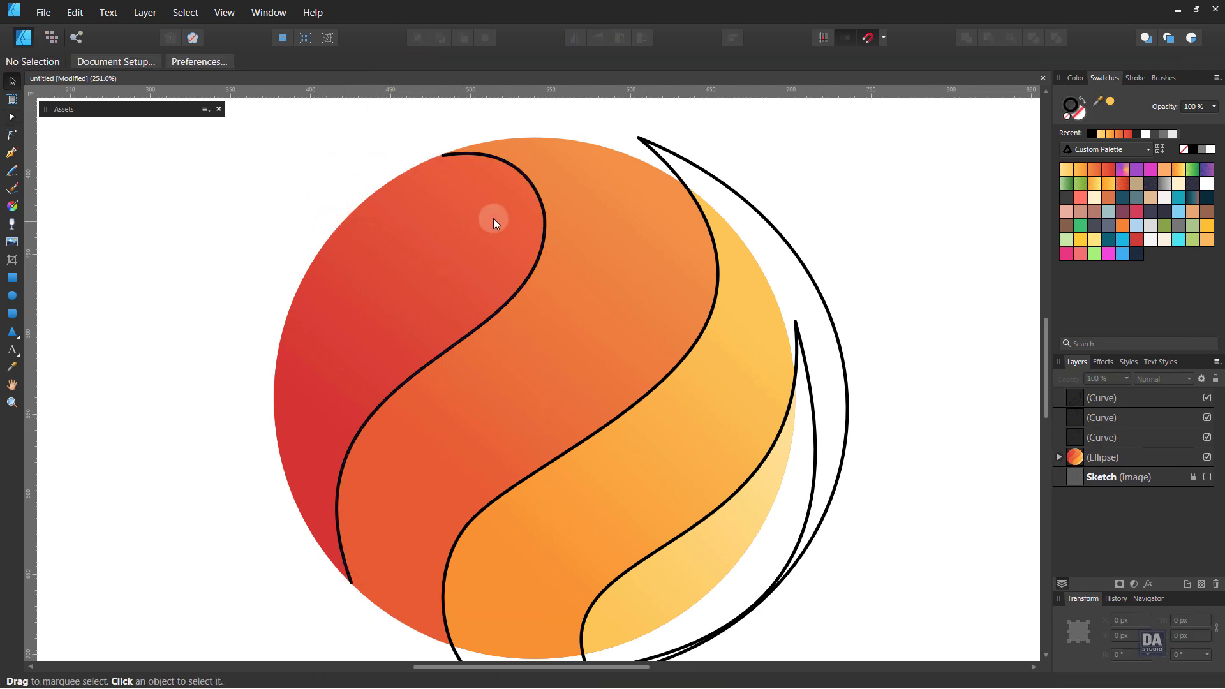
Make the S-shaped divider's stroke scale with the object and taper at both ends.
left_click(545, 217)
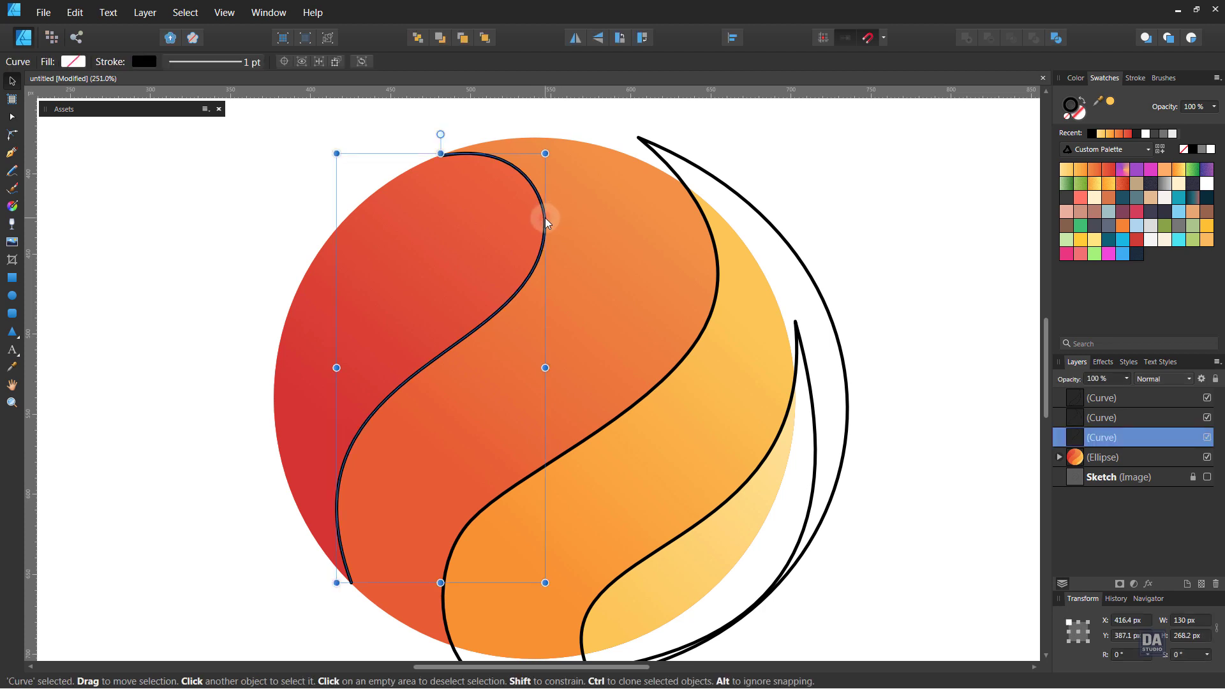
left_click(1137, 78)
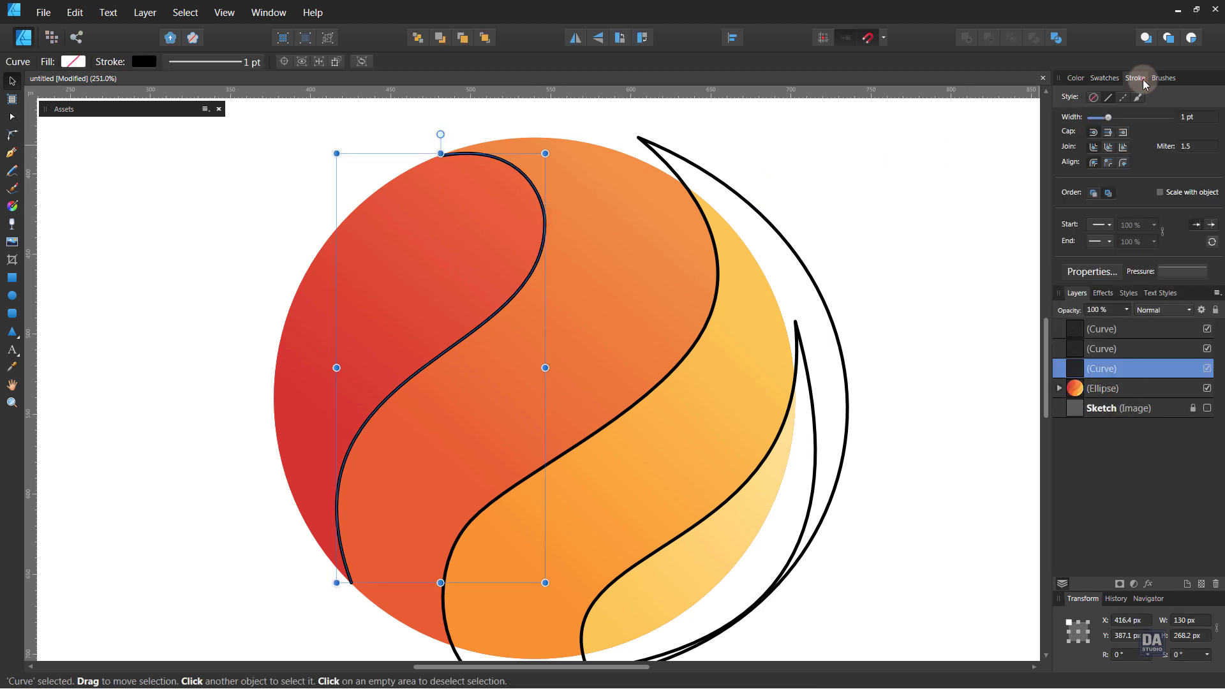
left_click(1181, 194)
left_click(1175, 273)
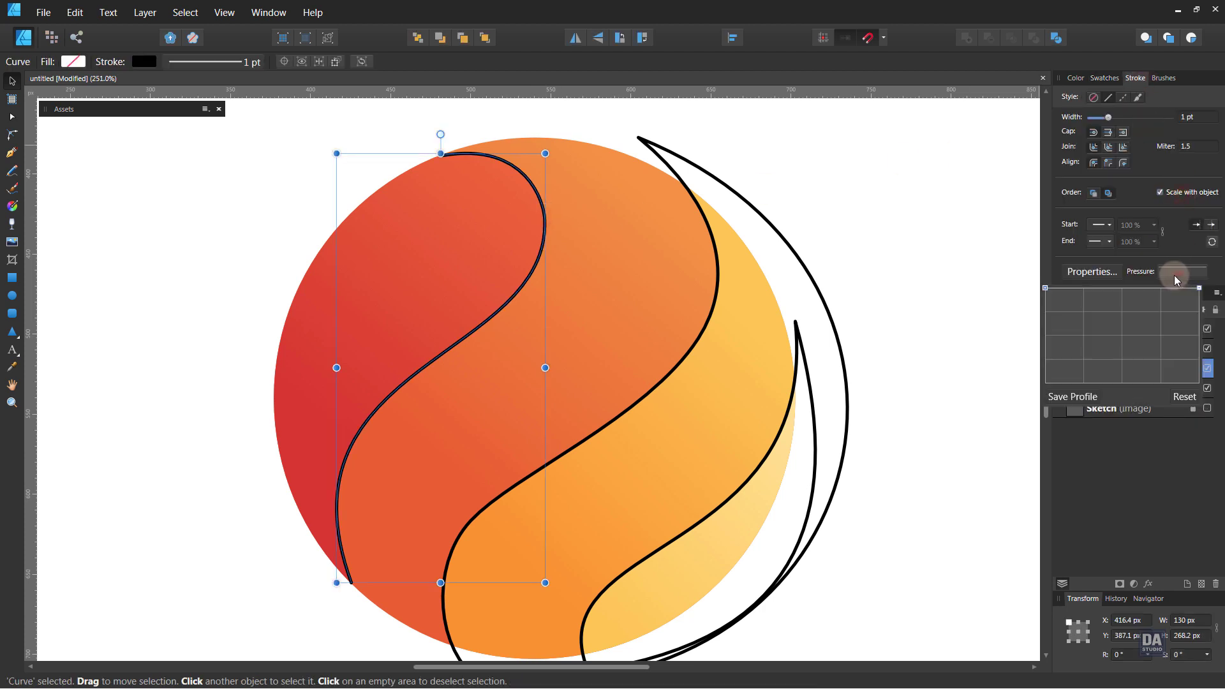
left_click(1122, 288)
left_click_drag(1199, 288, 1199, 383)
left_click_drag(1045, 288, 1042, 399)
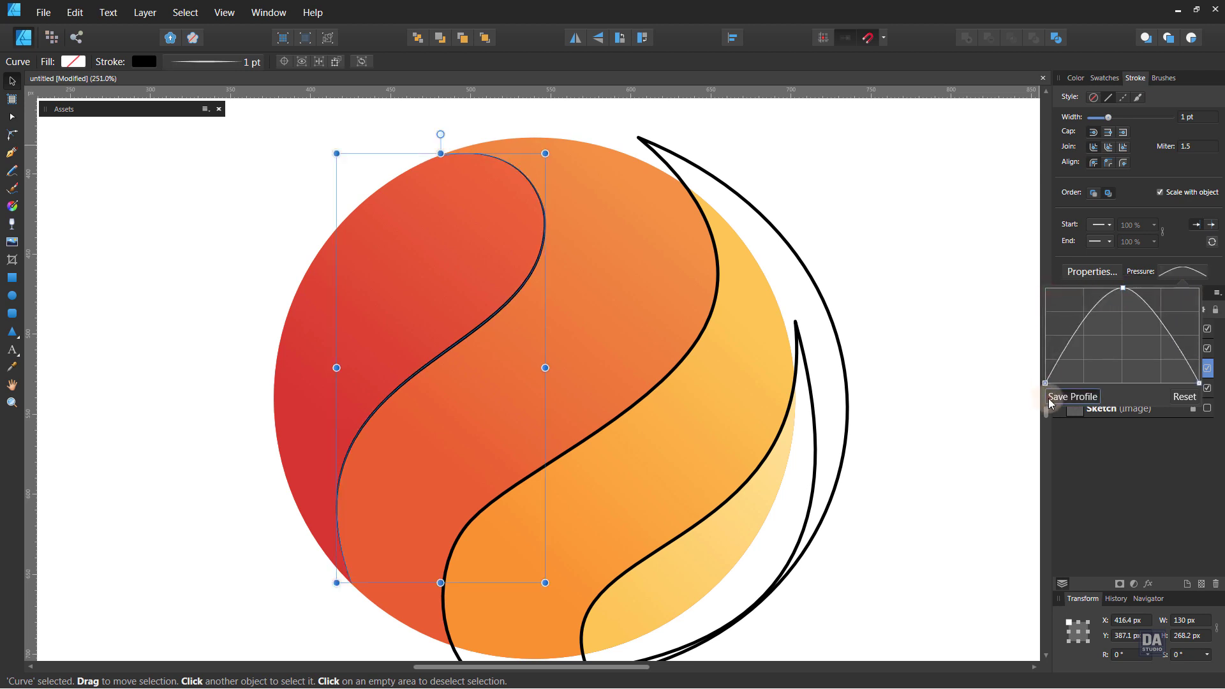
left_click(957, 403)
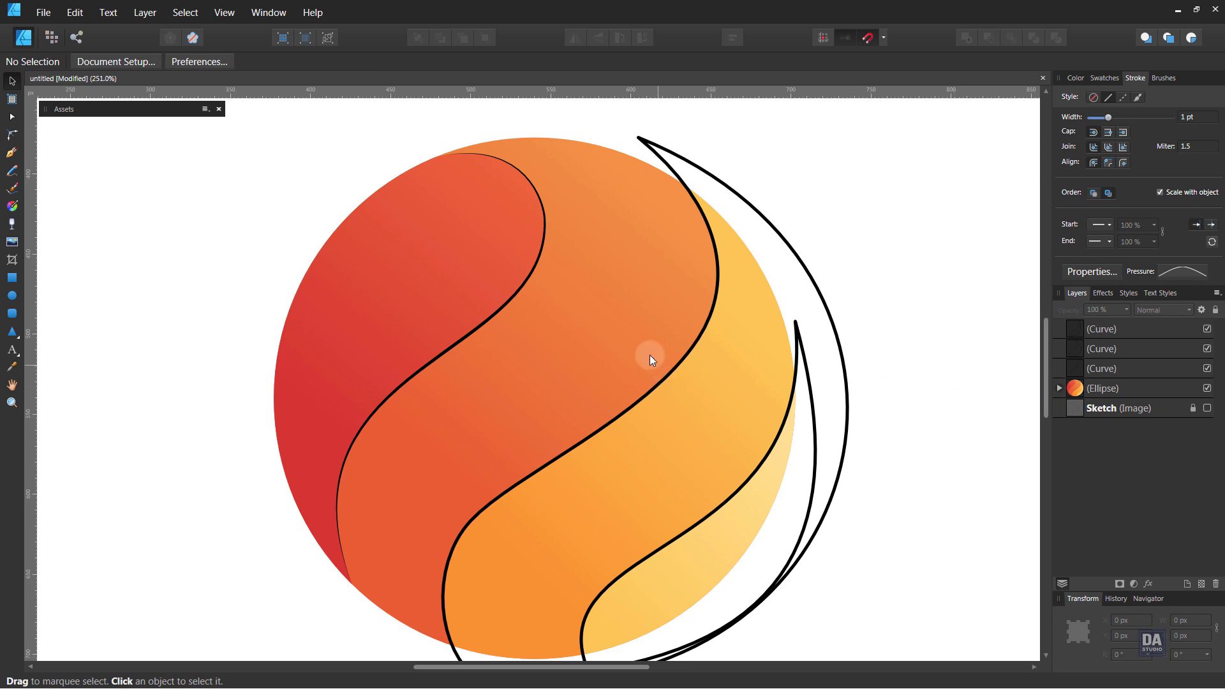
left_click(679, 362)
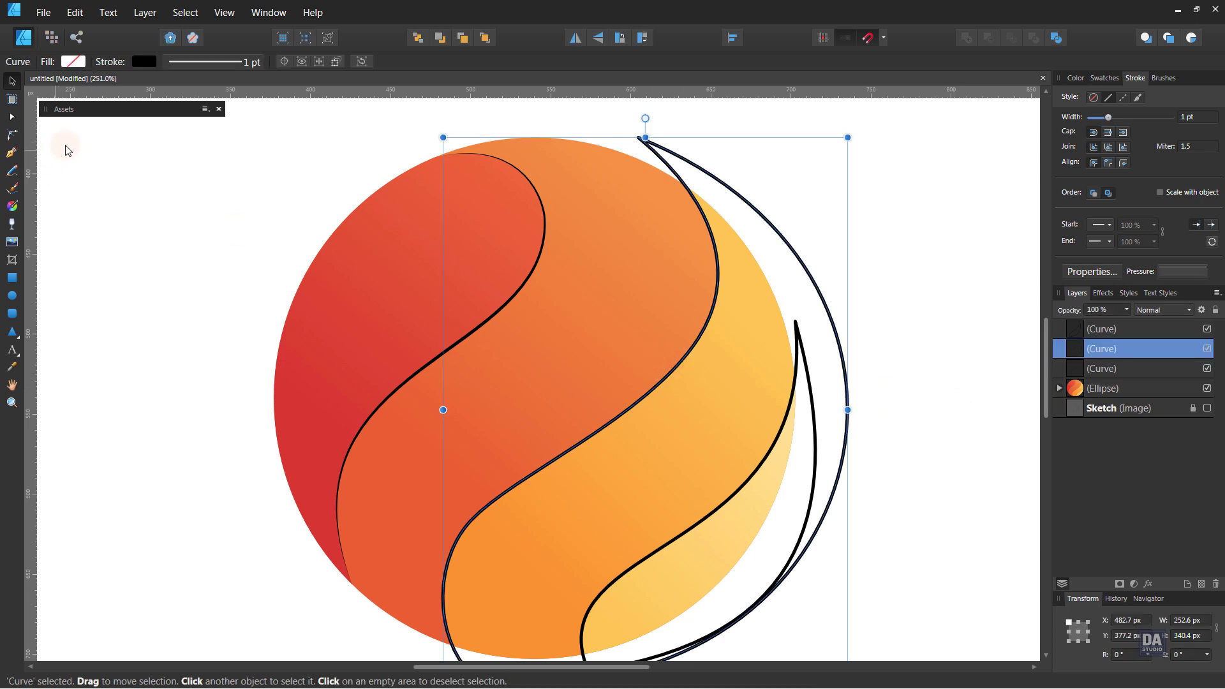
Break the orange and yellow stripe outlines at their top and bottom edge nodes.
key("a")
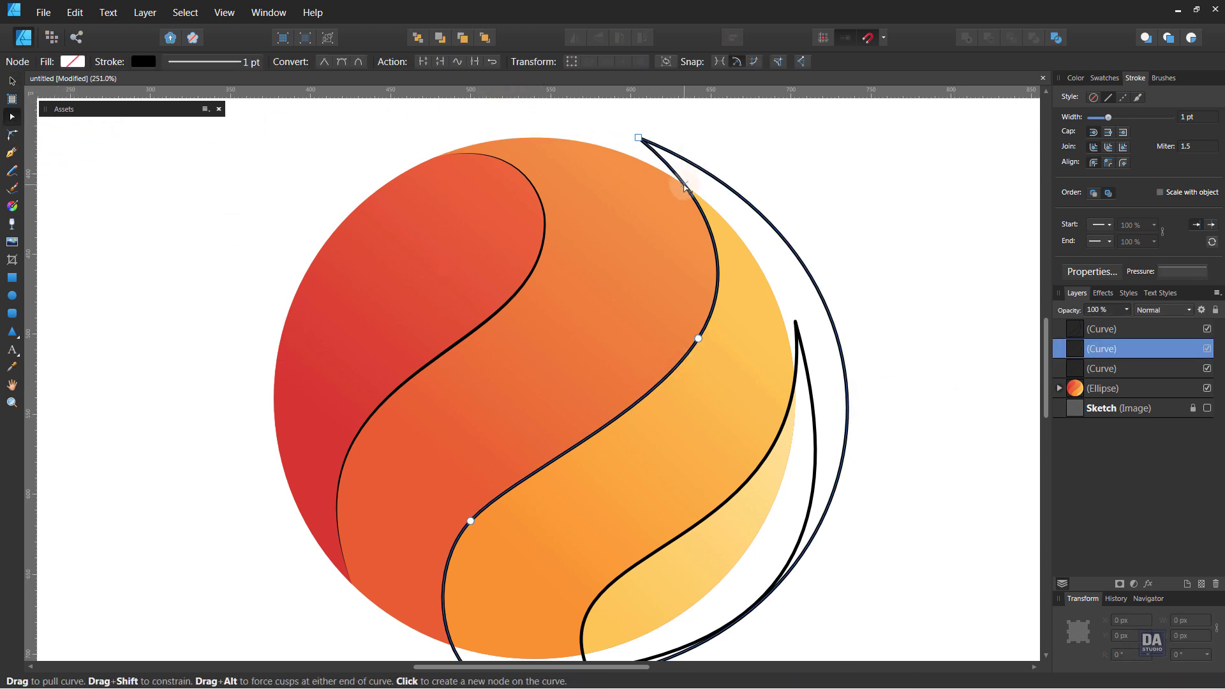
left_click(689, 192)
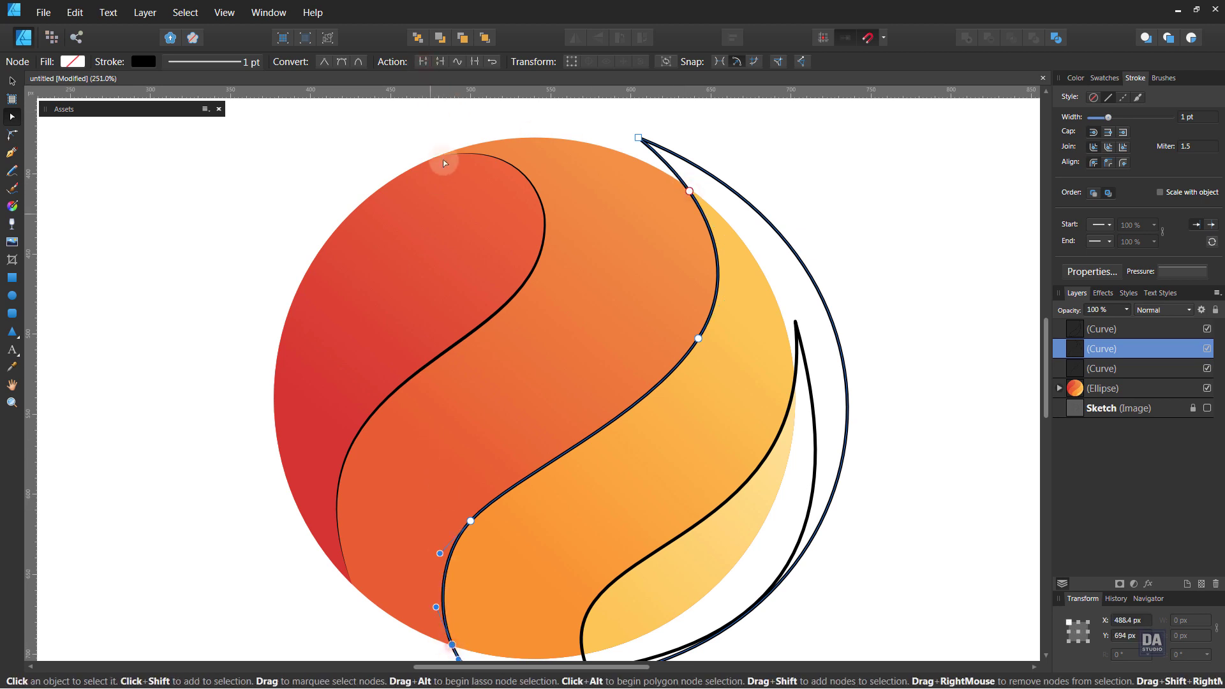
left_click(422, 61)
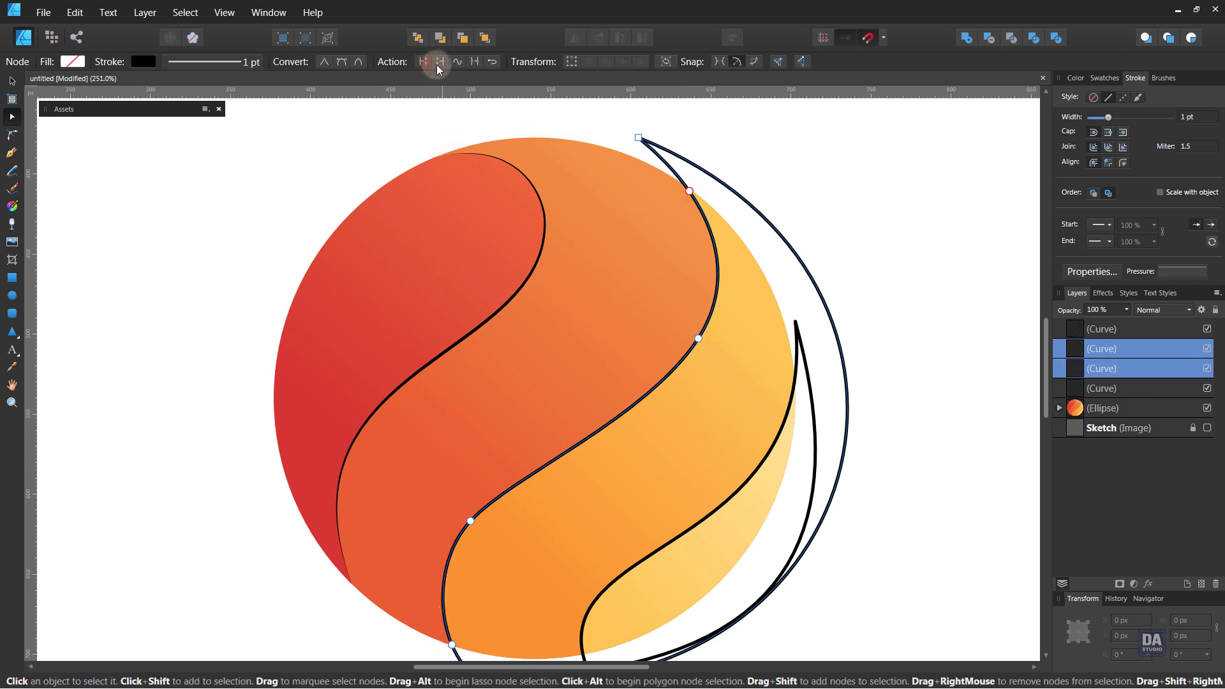
left_click(796, 381)
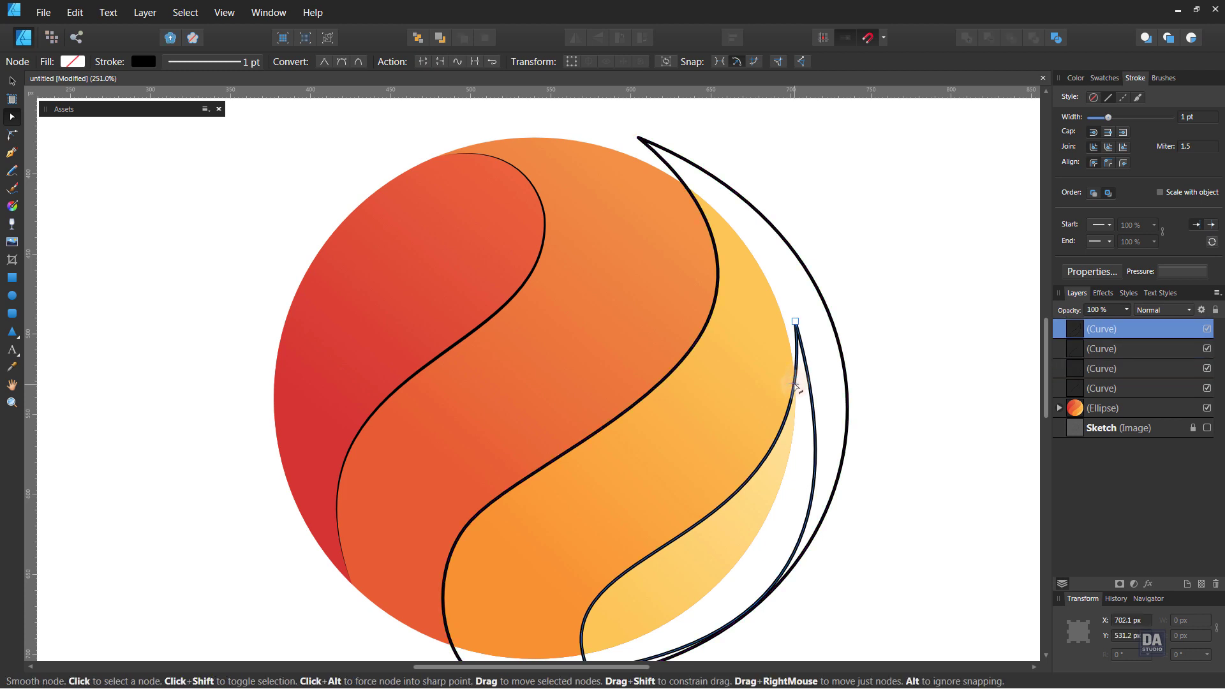
left_click(794, 383)
left_click(421, 61)
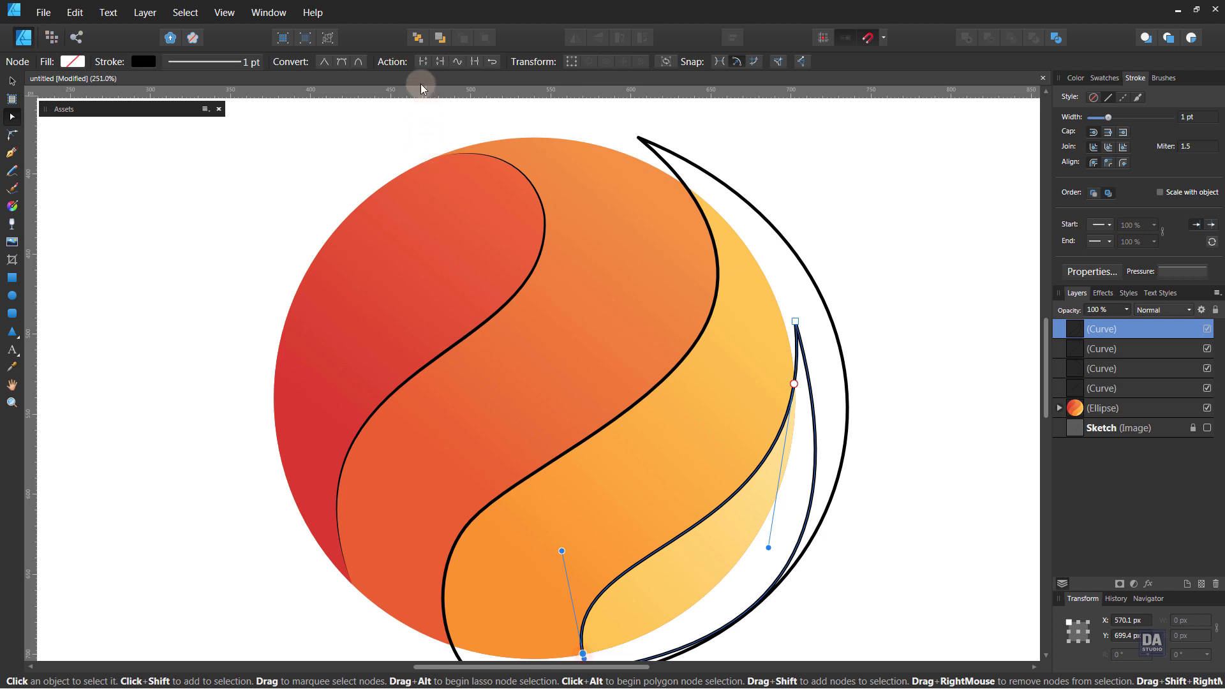
left_click(422, 64)
Delete the leftover outer curve pieces, keeping the two S-shaped divider curves.
key("v")
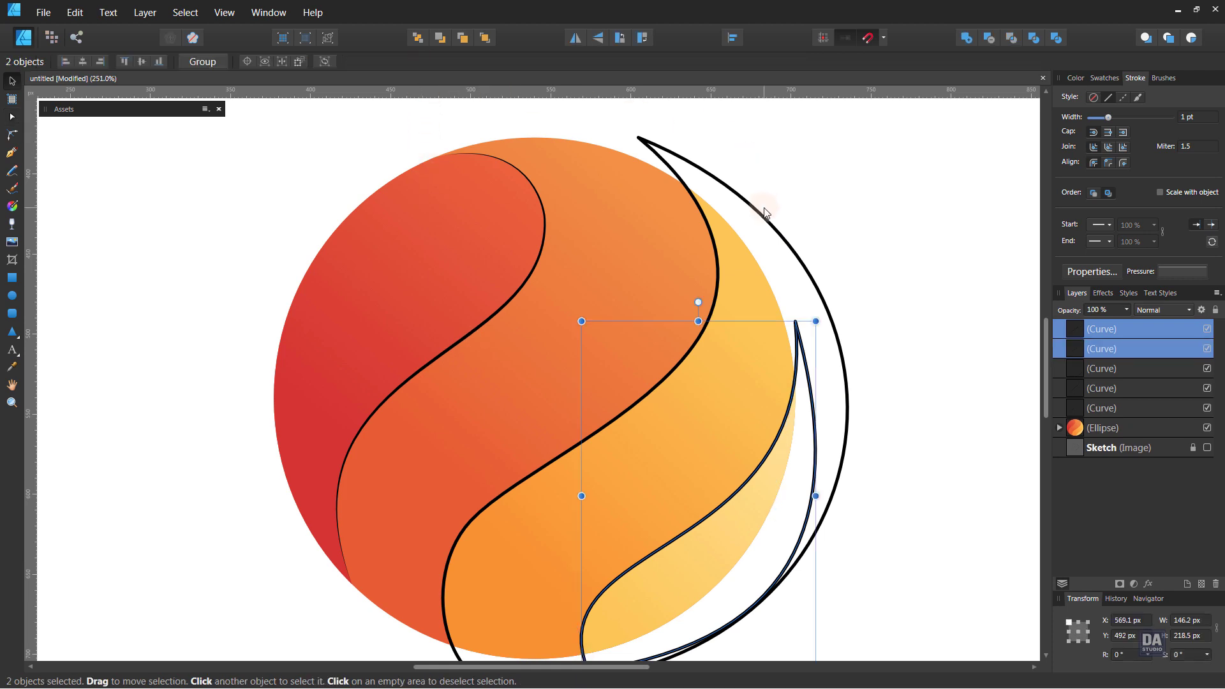
left_click(766, 212)
key("Delete")
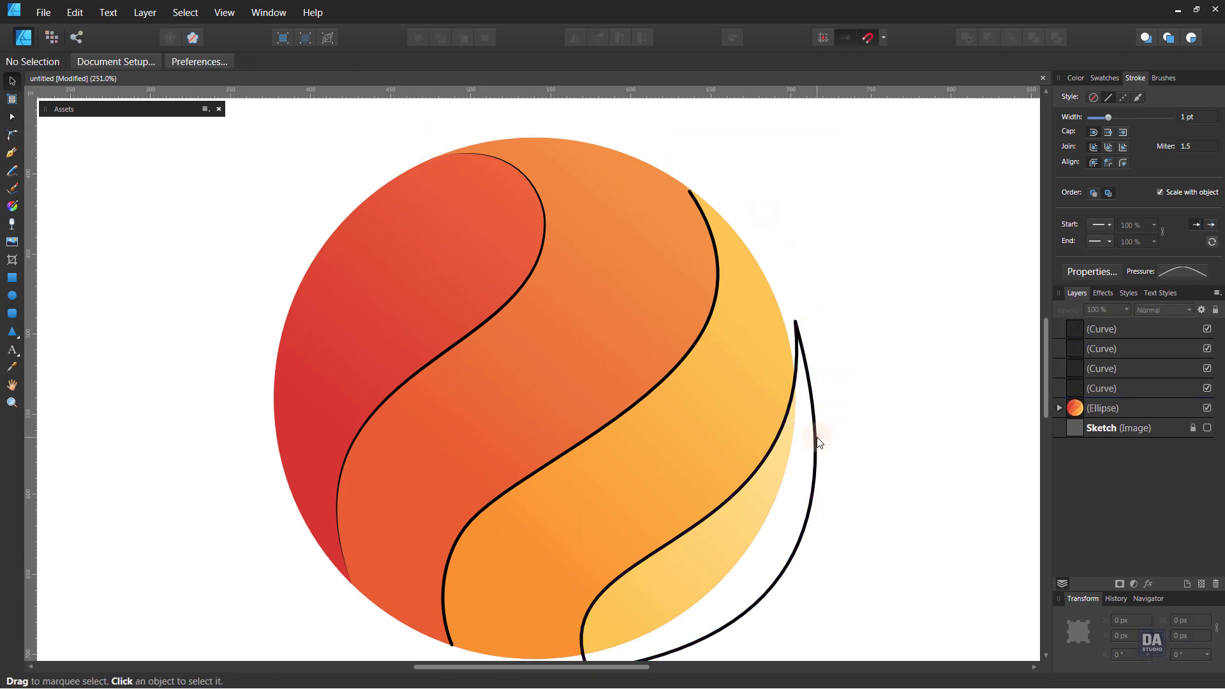
left_click(816, 439)
key("Delete")
left_click(1090, 350)
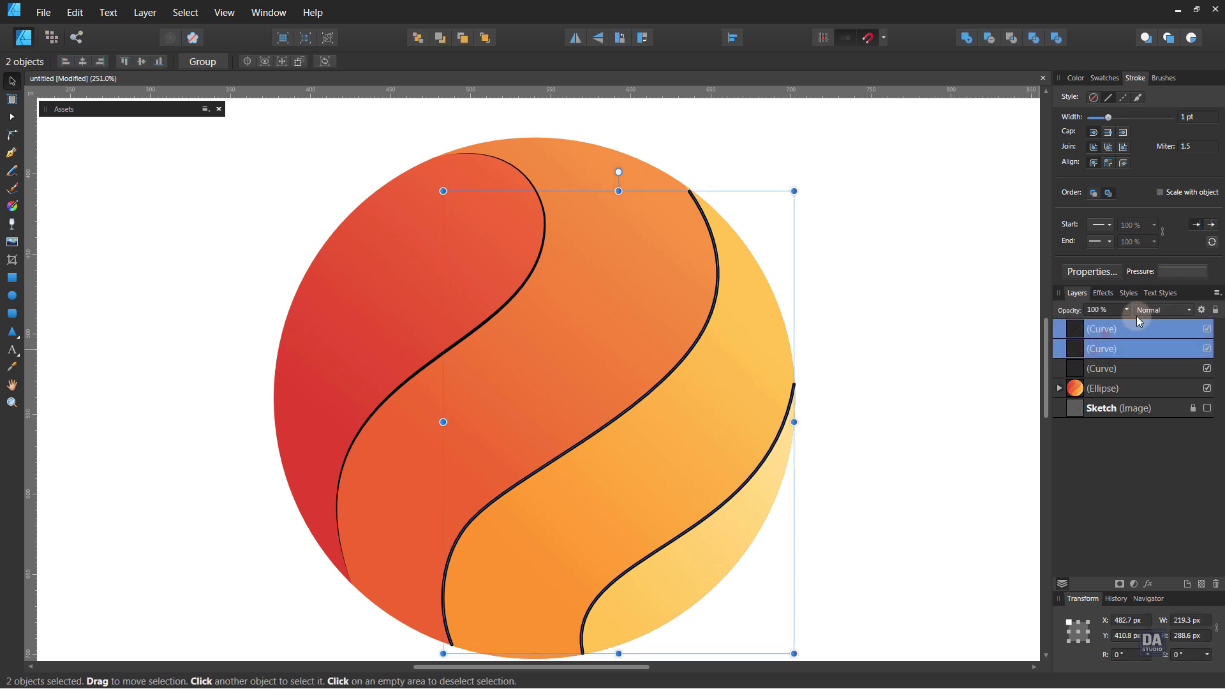
Give all three dividers a bell-shaped tapering pressure profile and a 1.4 pt stroke width.
left_click(1174, 274)
left_click(1068, 403)
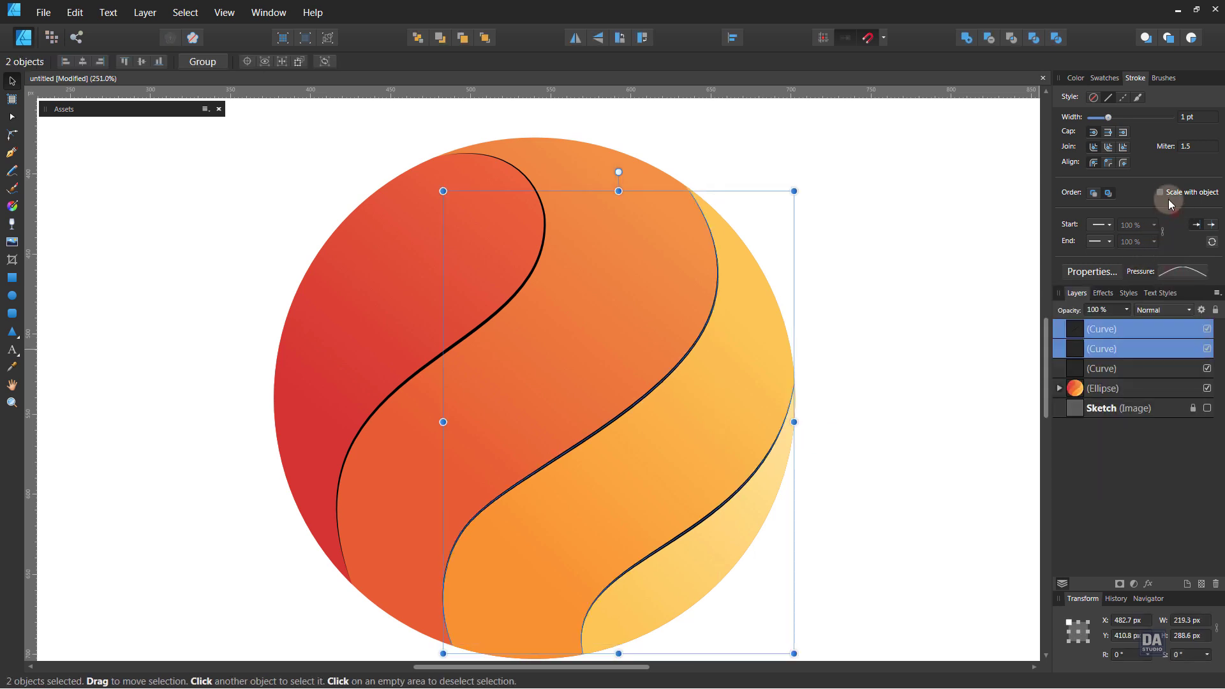
left_click(1097, 368, "shift")
scroll(1189, 119, "up", 2)
scroll(1189, 119, "up", 1)
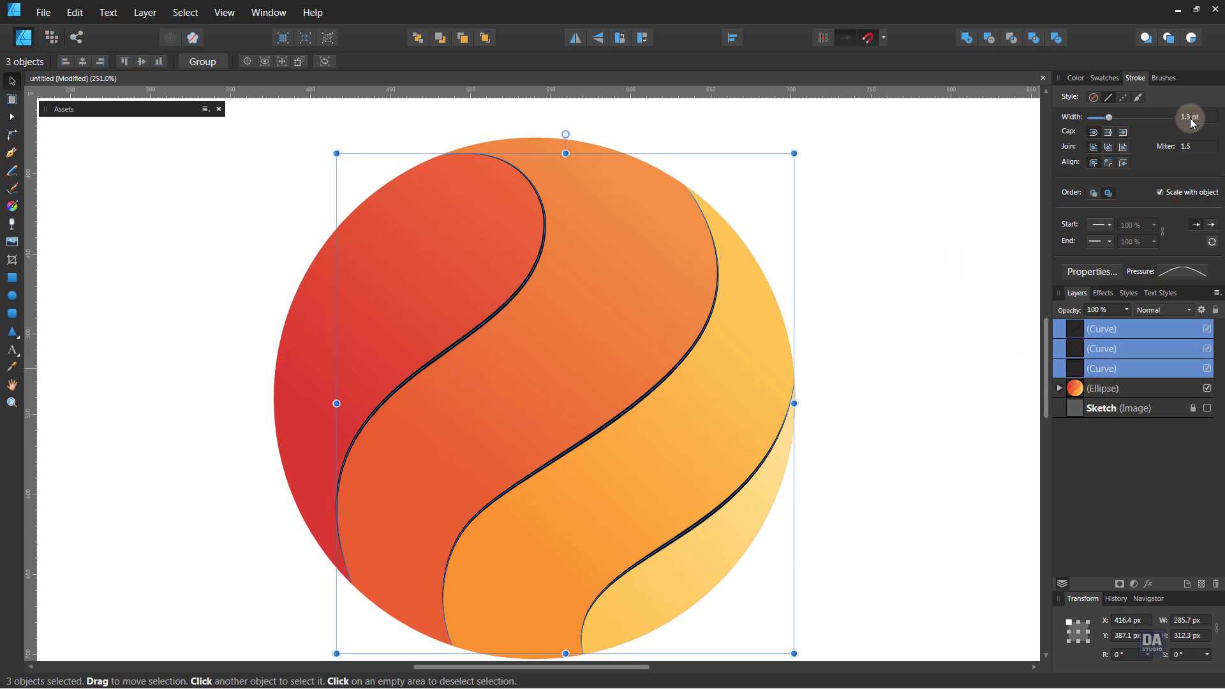
scroll(1190, 122, "up", 1)
left_click(1104, 78)
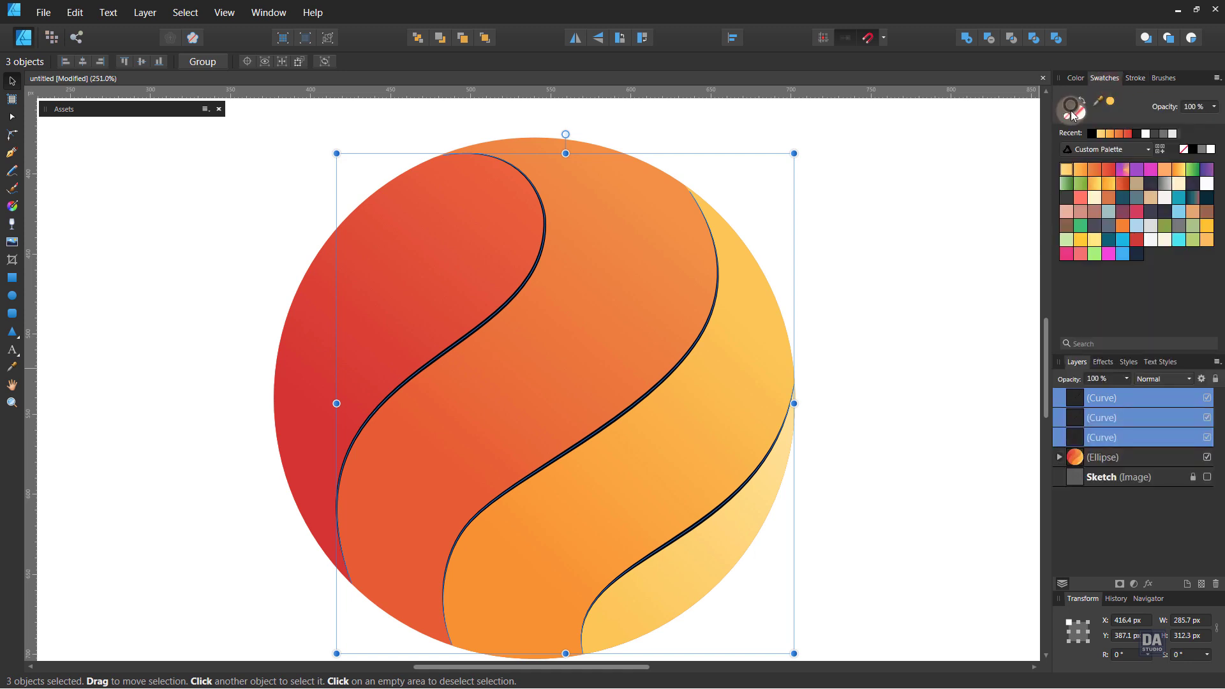
Apply the White to transparent gradient to the strokes and make it Elliptical.
left_click(1085, 150)
scroll(1084, 181, "up", 1)
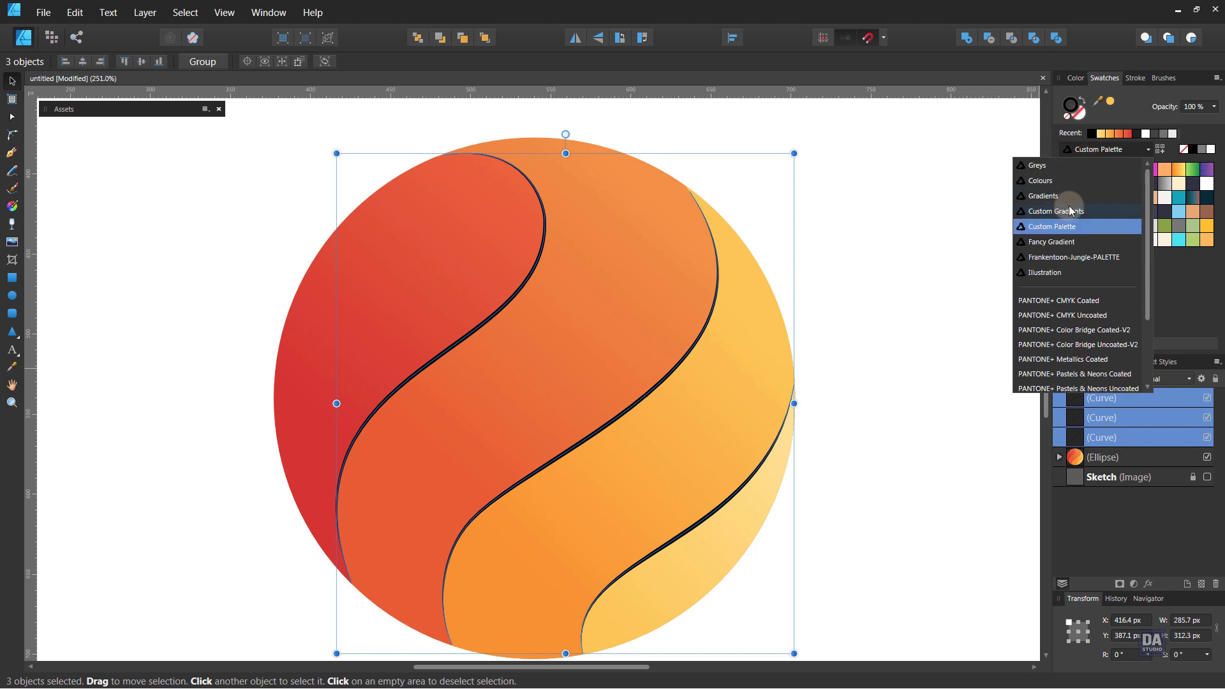
left_click(1072, 198)
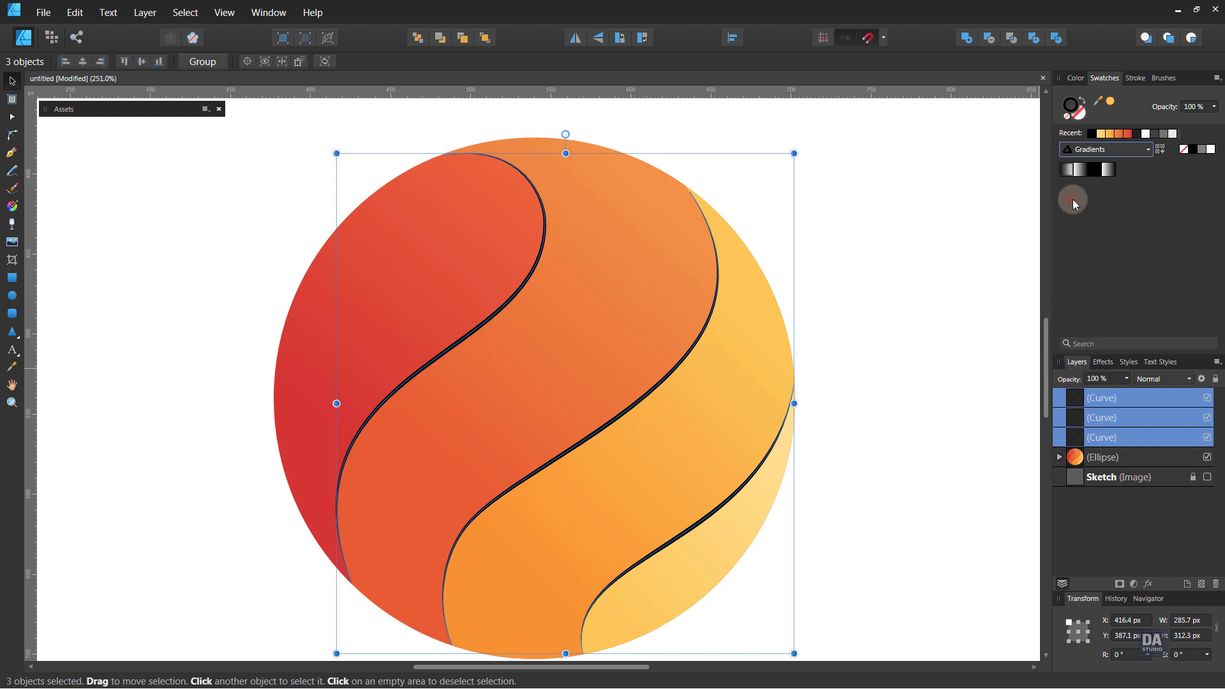
left_click(1109, 179)
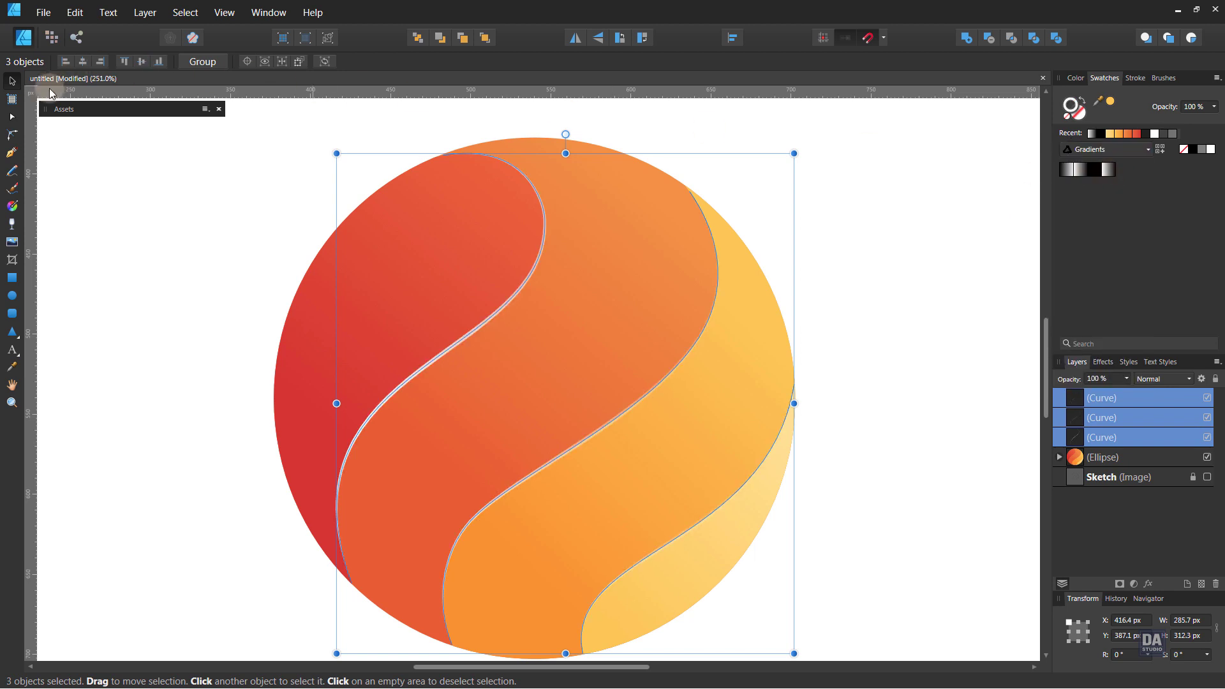
left_click(12, 205)
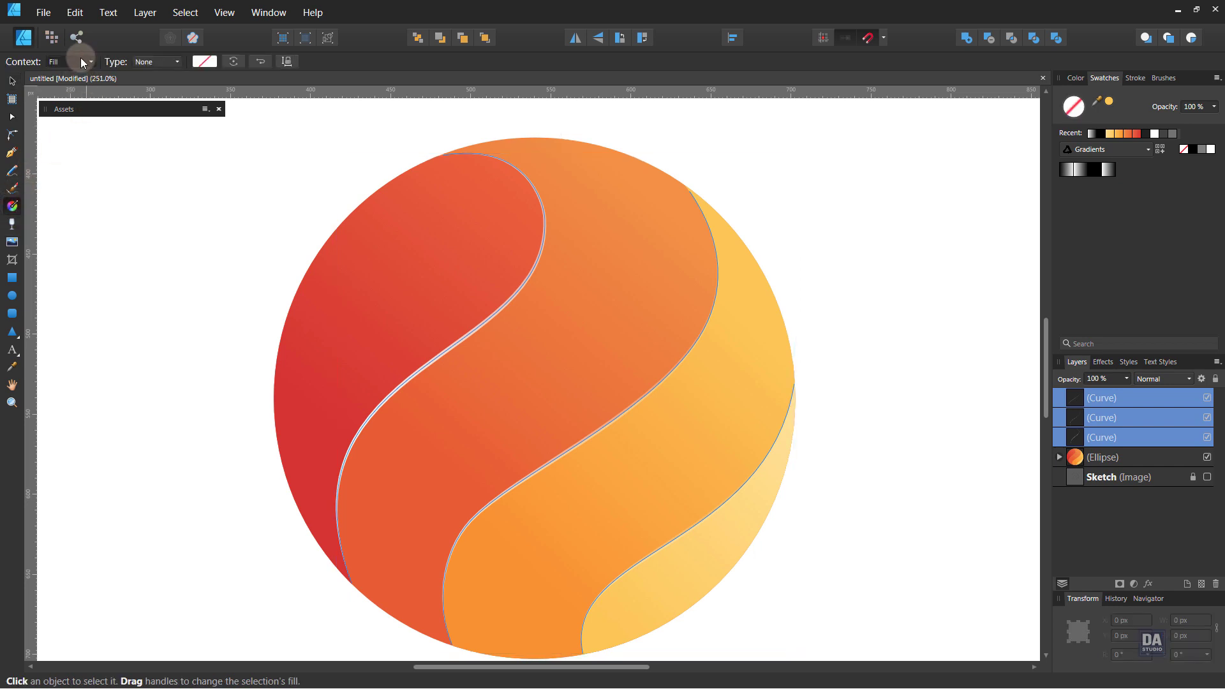
left_click(75, 91)
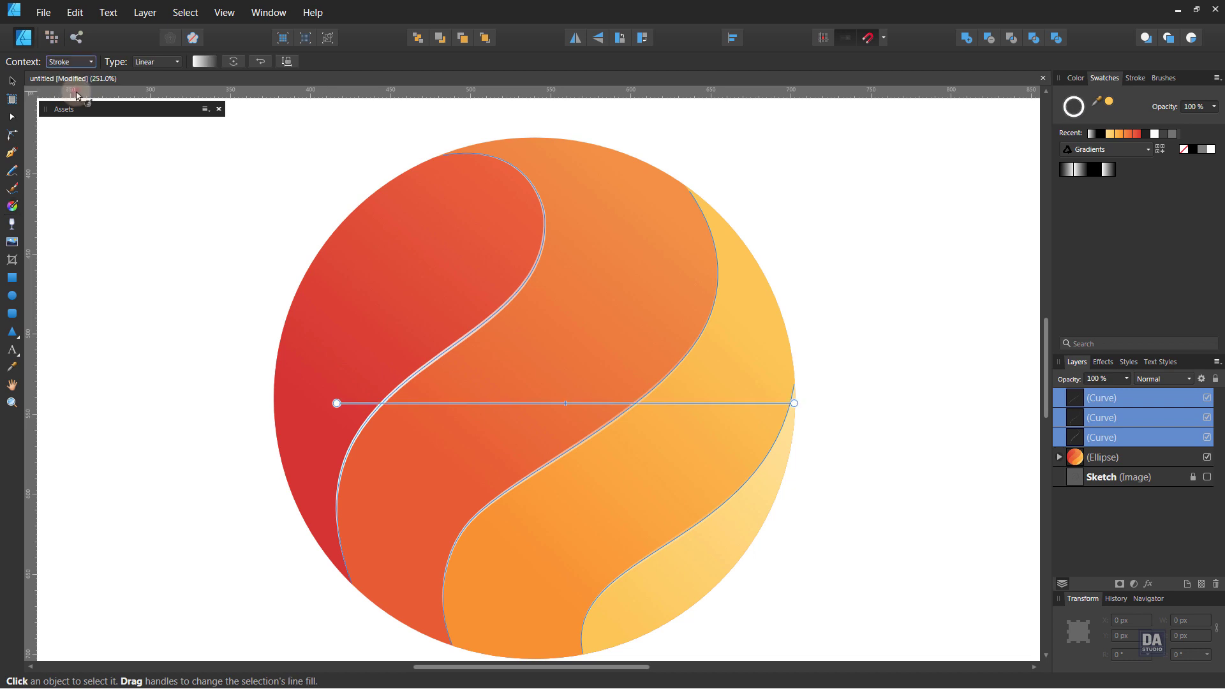
left_click(159, 64)
left_click(159, 126)
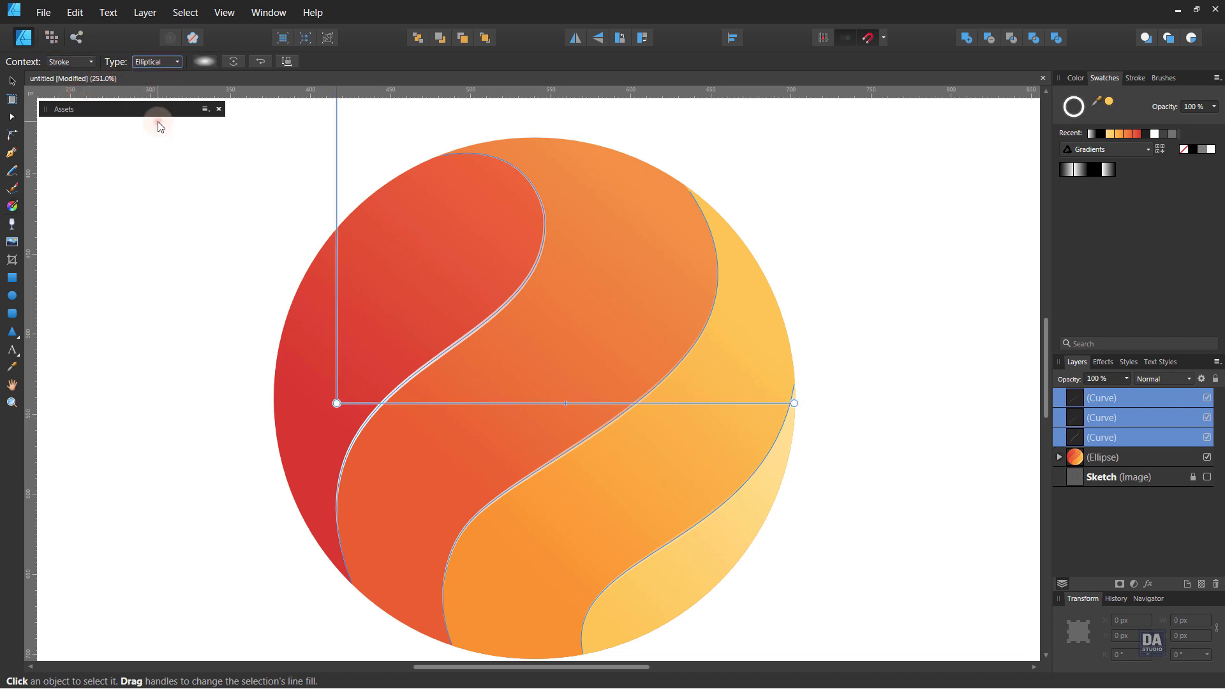
Drag an elliptical fading glow along each of the left, middle and right dividers.
left_click(486, 350)
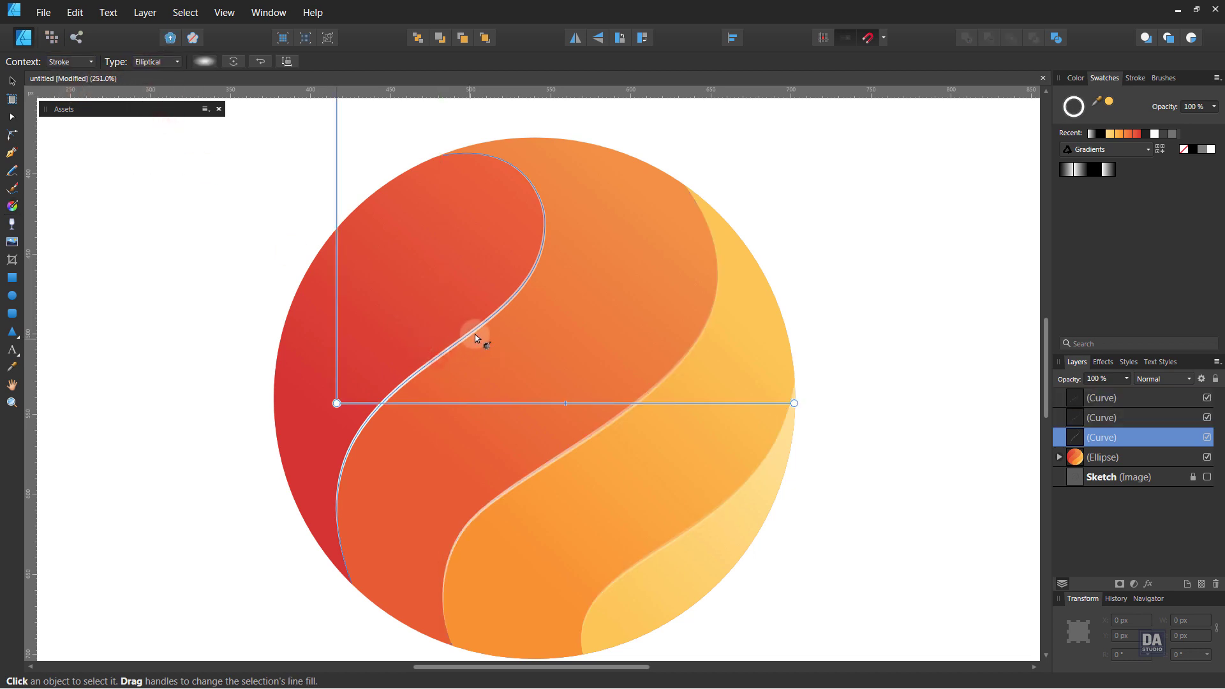
left_click_drag(515, 294, 402, 418)
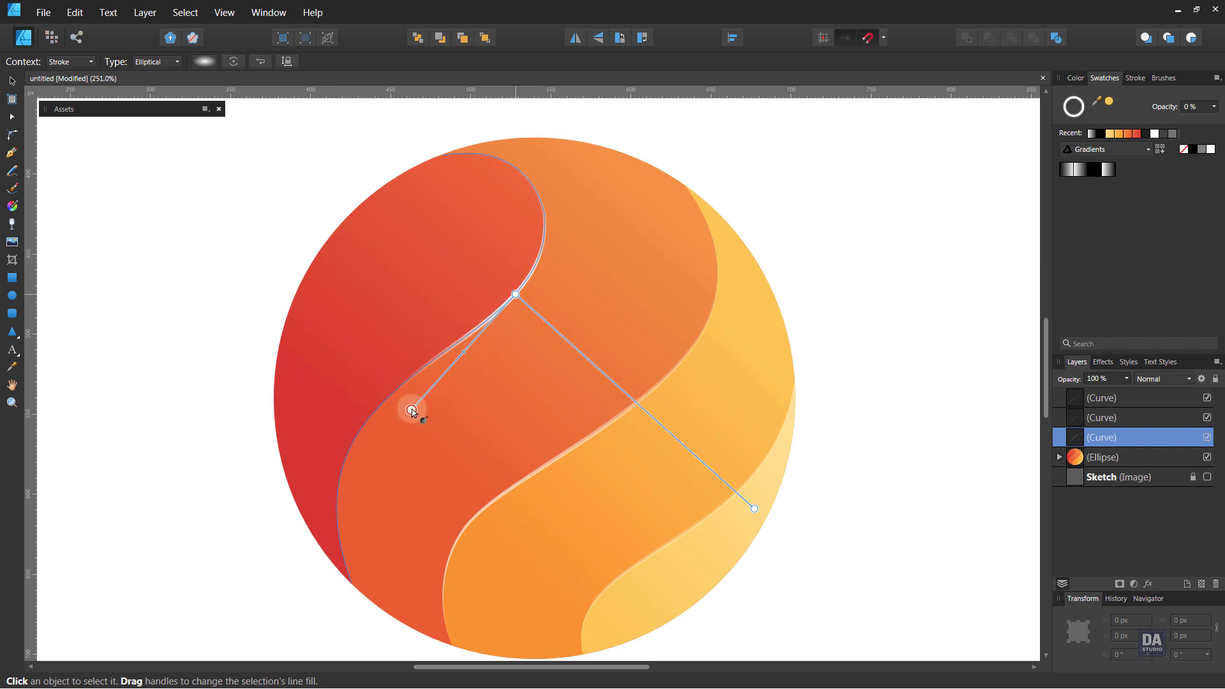
left_click(572, 467)
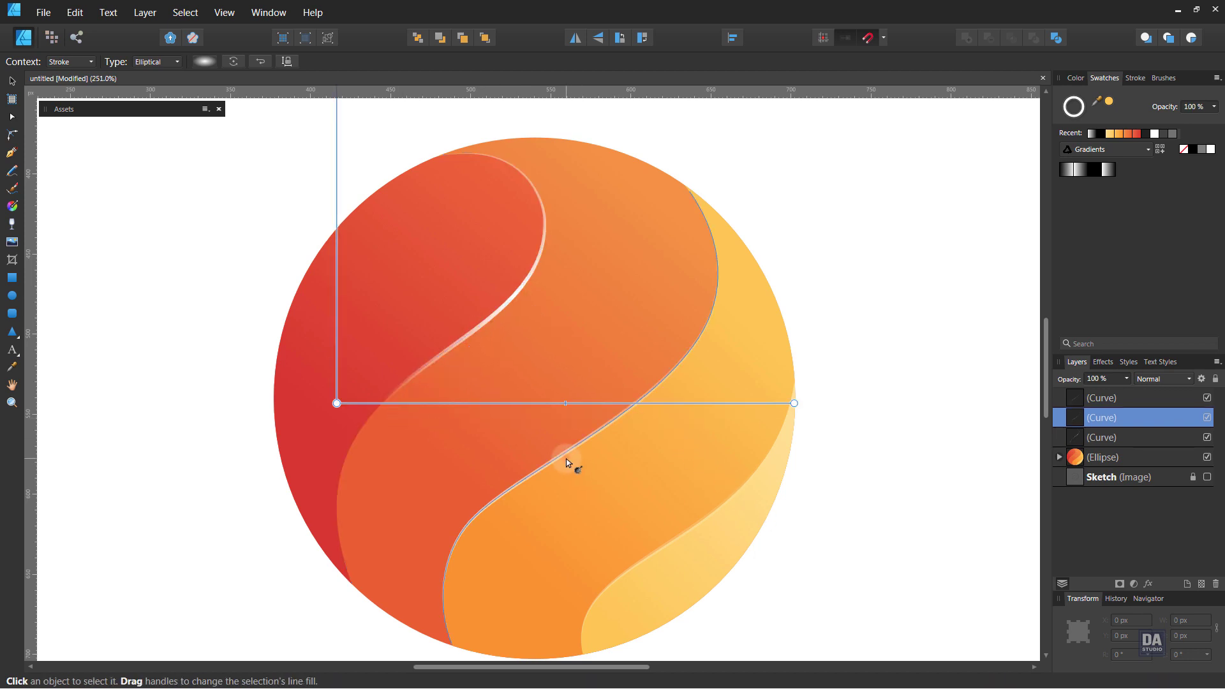
left_click_drag(524, 484, 687, 384)
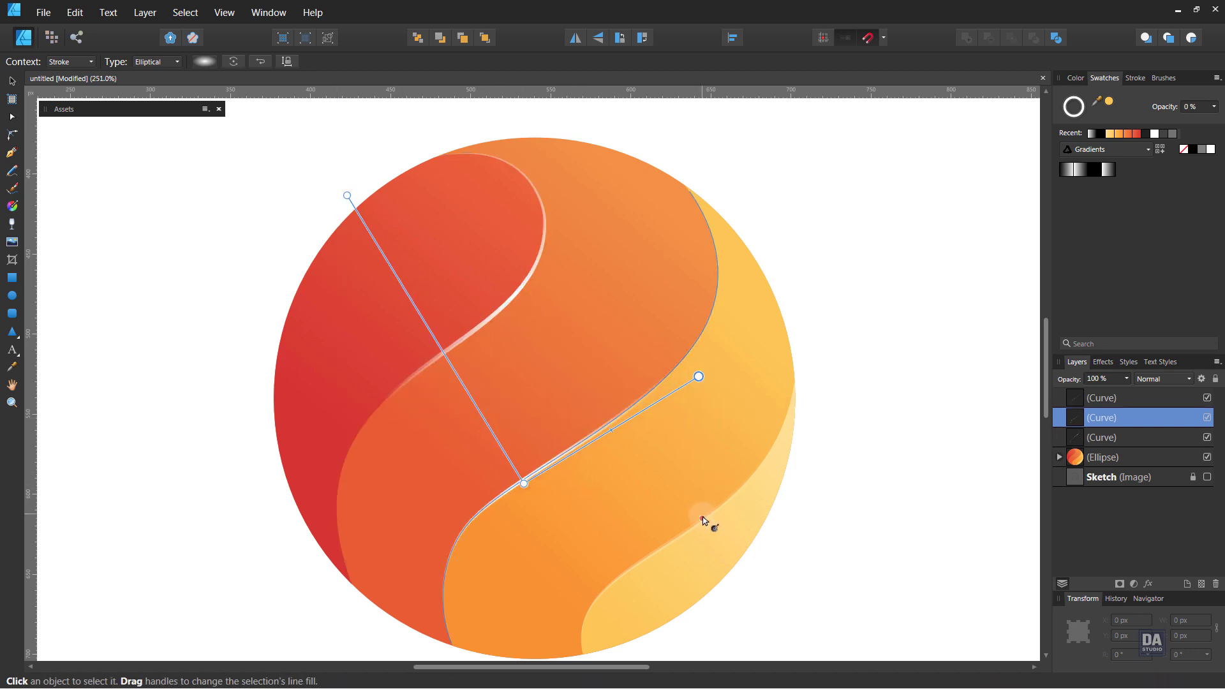
left_click(706, 519)
left_click_drag(647, 559, 801, 475)
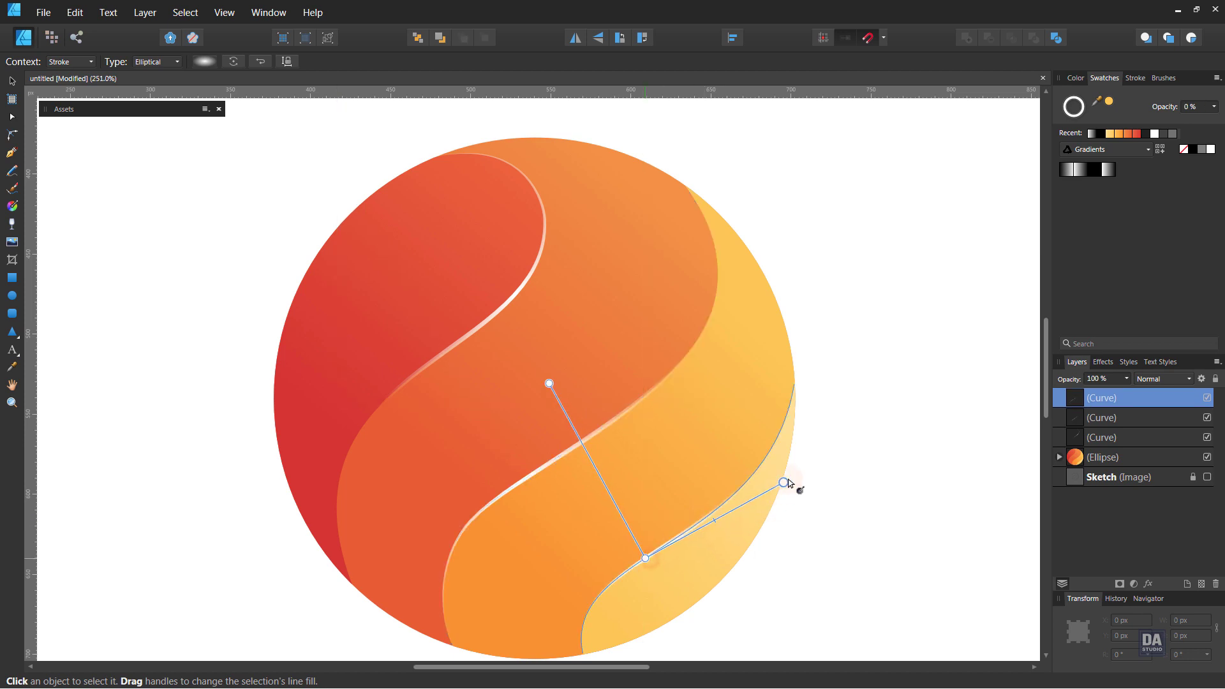
left_click(430, 366)
left_click_drag(486, 327, 405, 475)
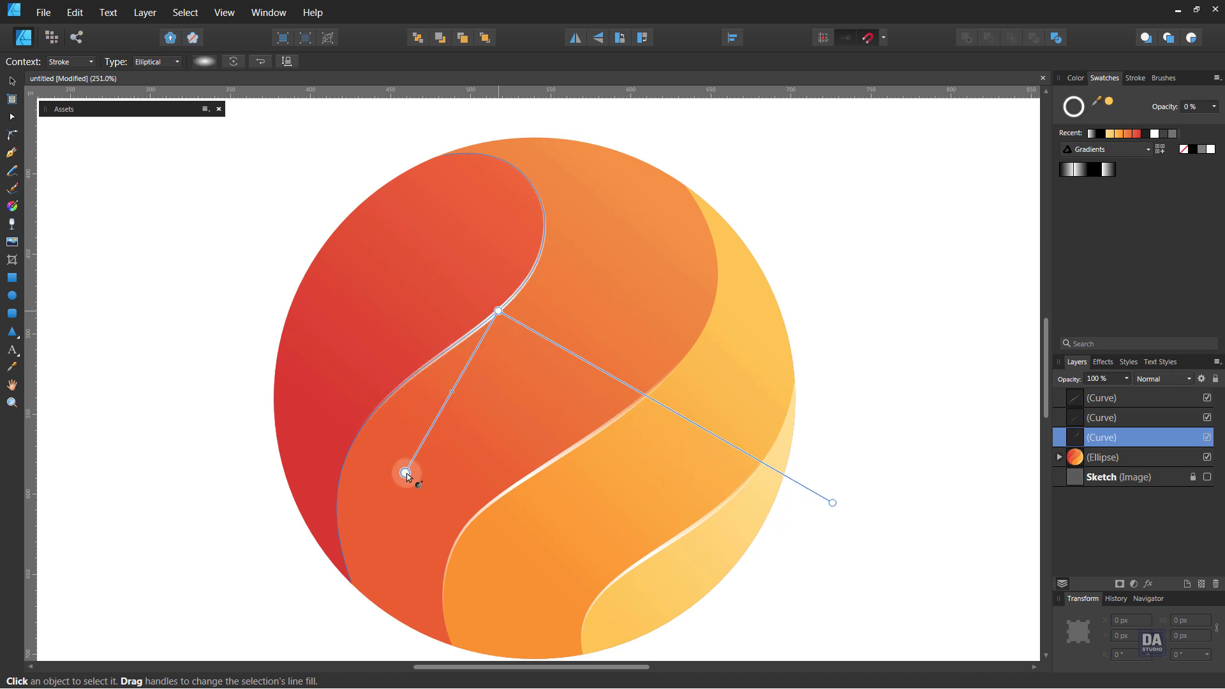
left_click(850, 422)
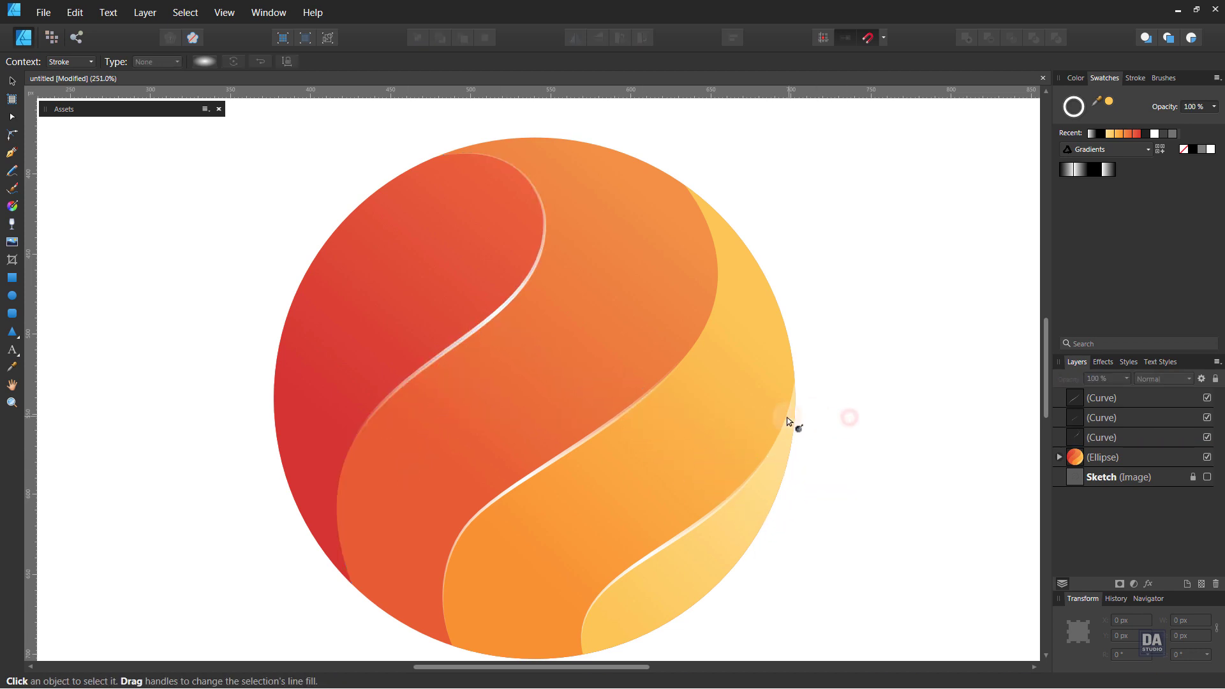
Draw a circle over the ball with a centred white radial gradient fill and no outline.
scroll(791, 421, "down", 5)
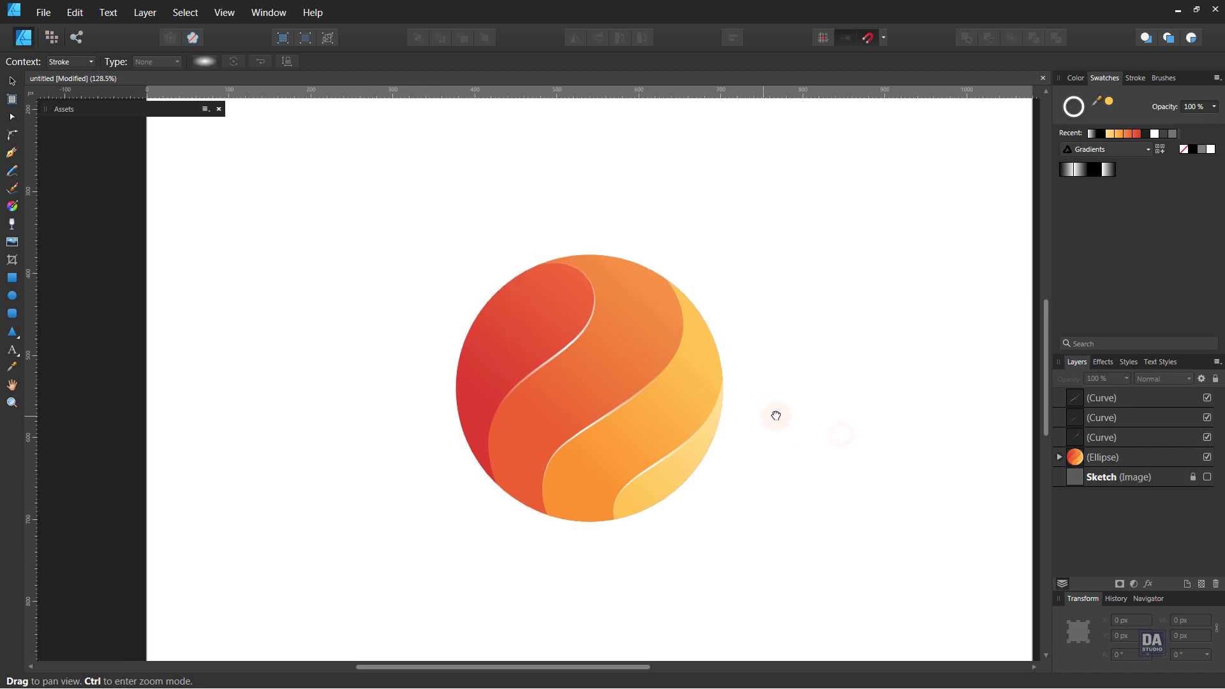
left_click_drag(776, 415, 735, 416)
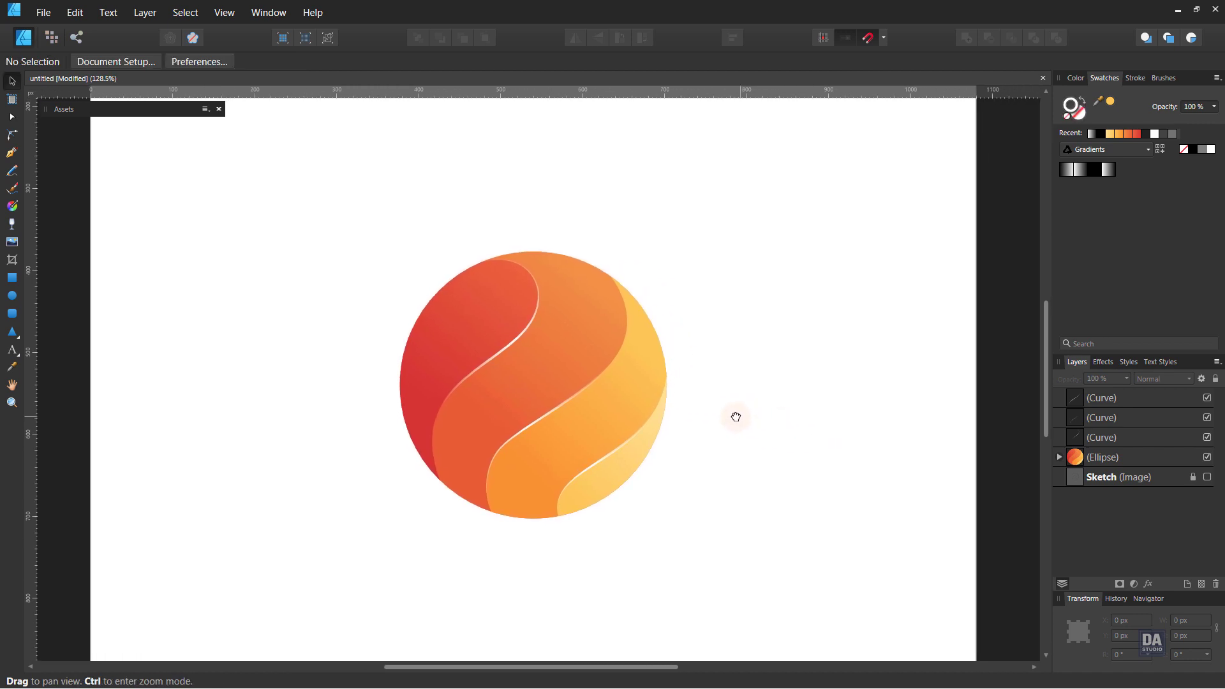
key("space")
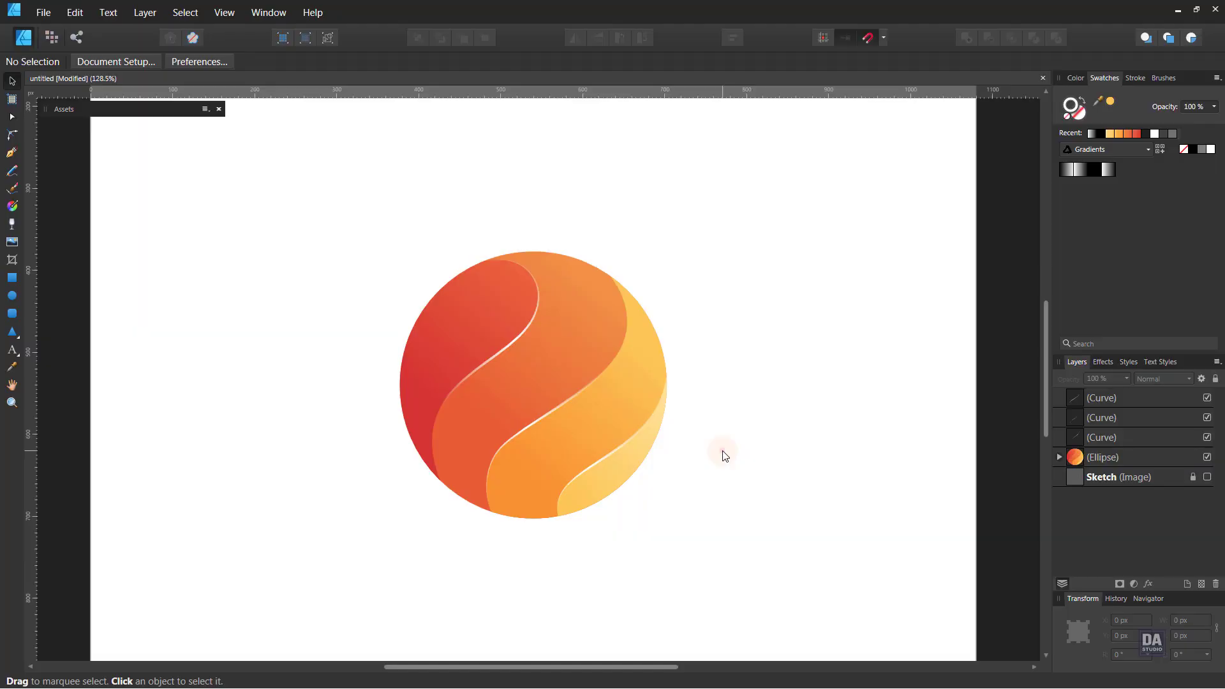
left_click(12, 295)
left_click_drag(474, 319, 641, 484)
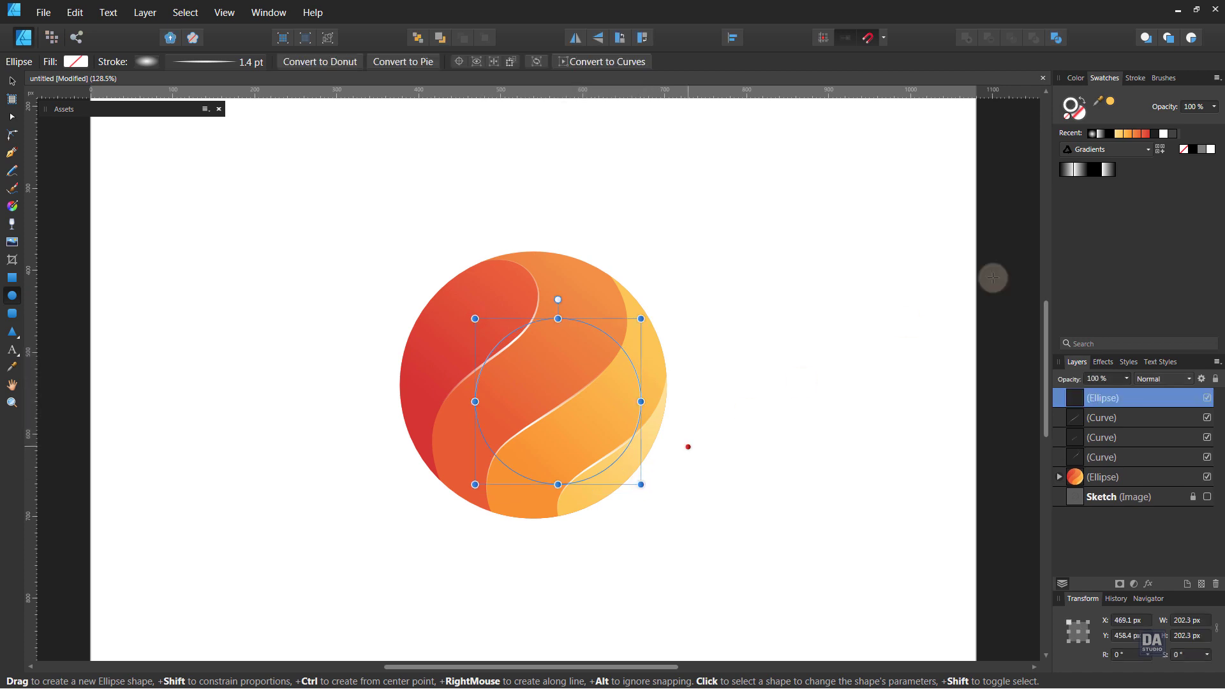
left_click(1091, 103)
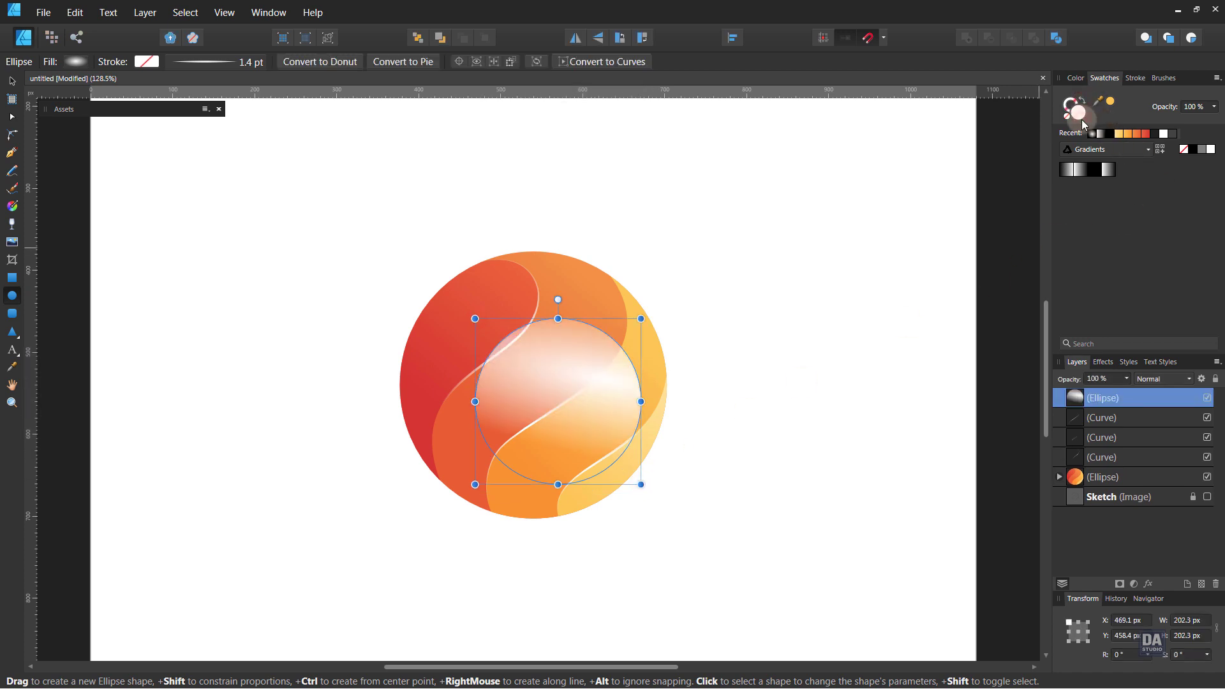
left_click(71, 62)
left_click(12, 205)
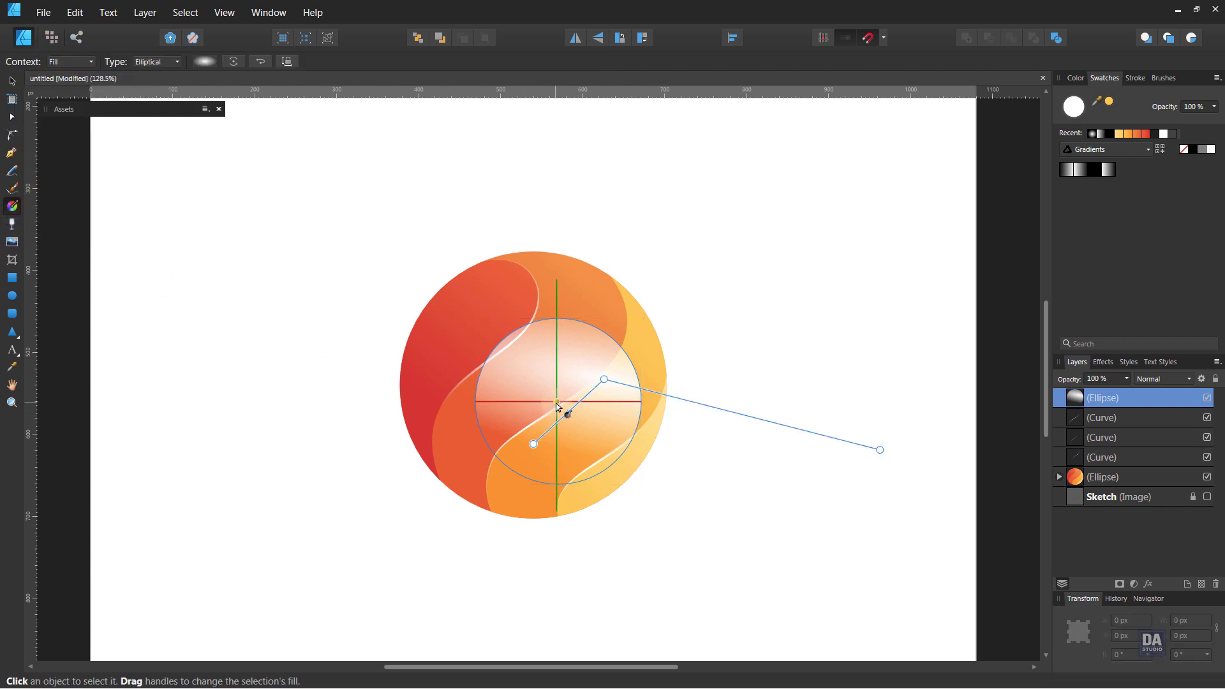
left_click_drag(557, 401, 640, 417)
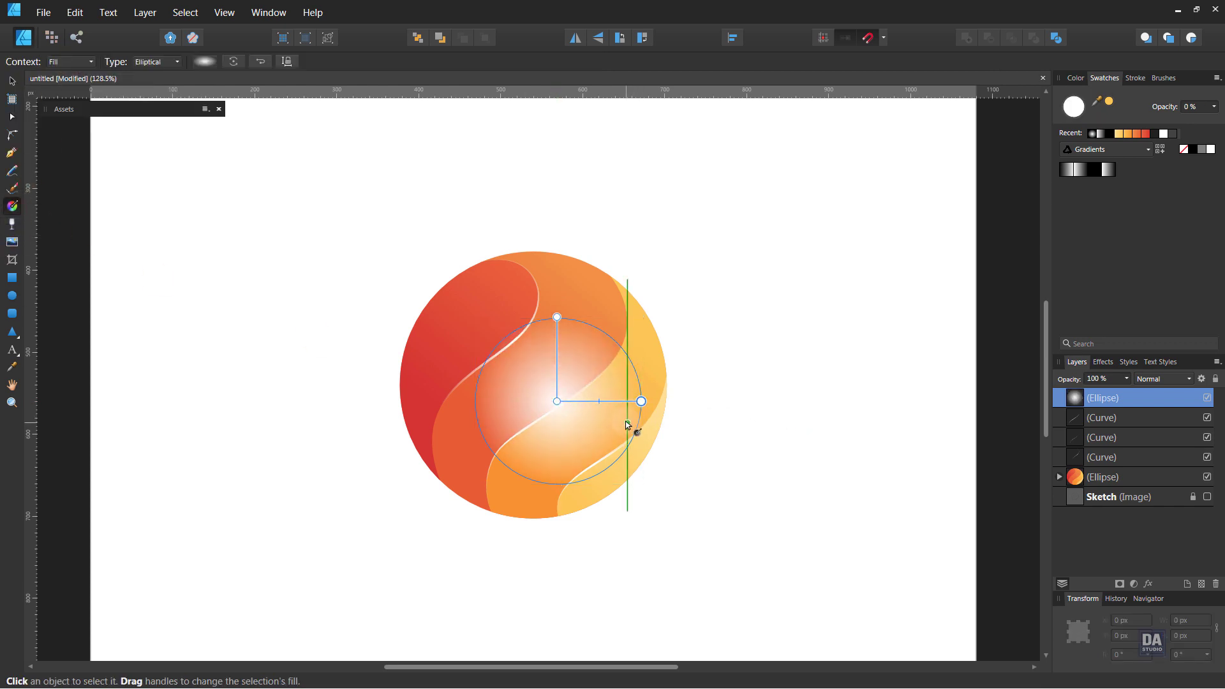
Move the highlight to the ball's upper right, widen it and tilt it about -27°.
key("v")
left_click_drag(565, 400, 603, 294)
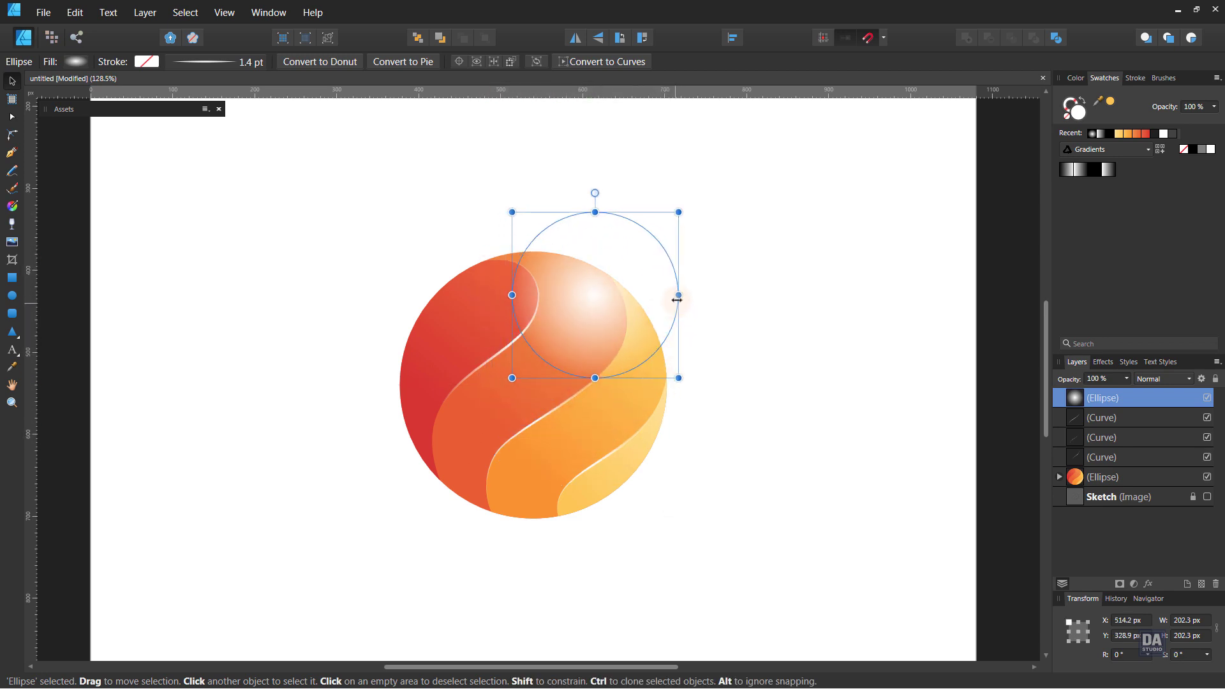
left_click_drag(677, 300, 714, 299)
left_click_drag(613, 192, 660, 201)
left_click_drag(657, 309, 654, 302)
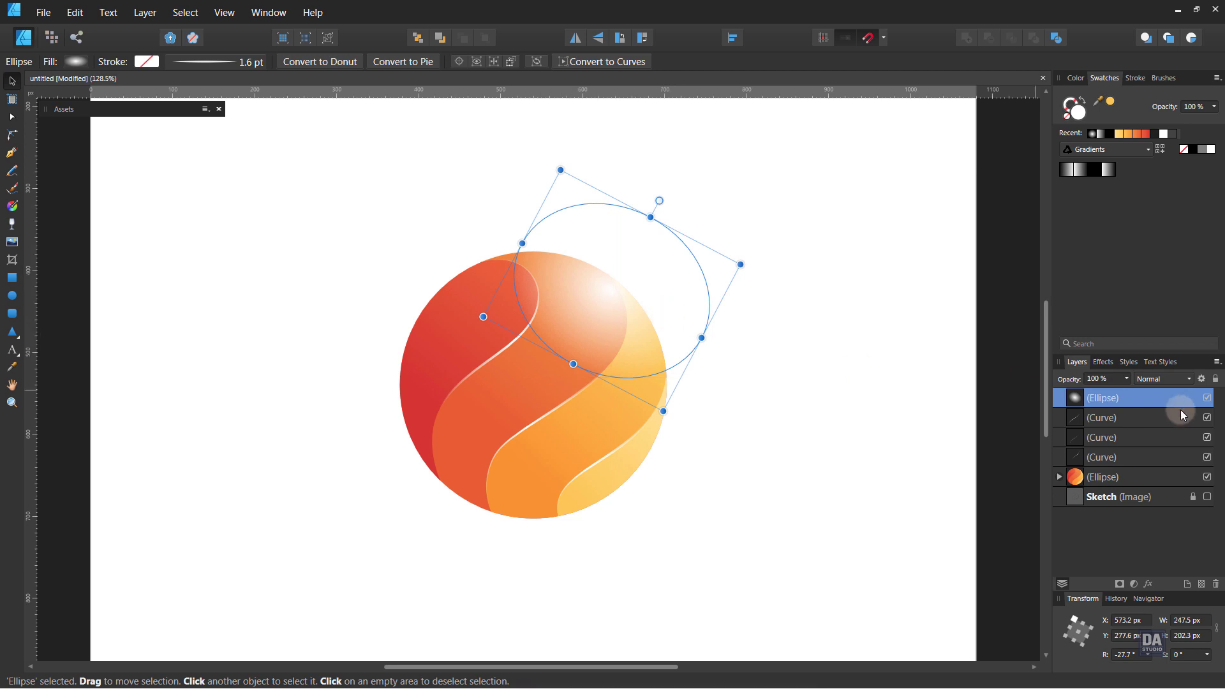
left_click(1147, 583)
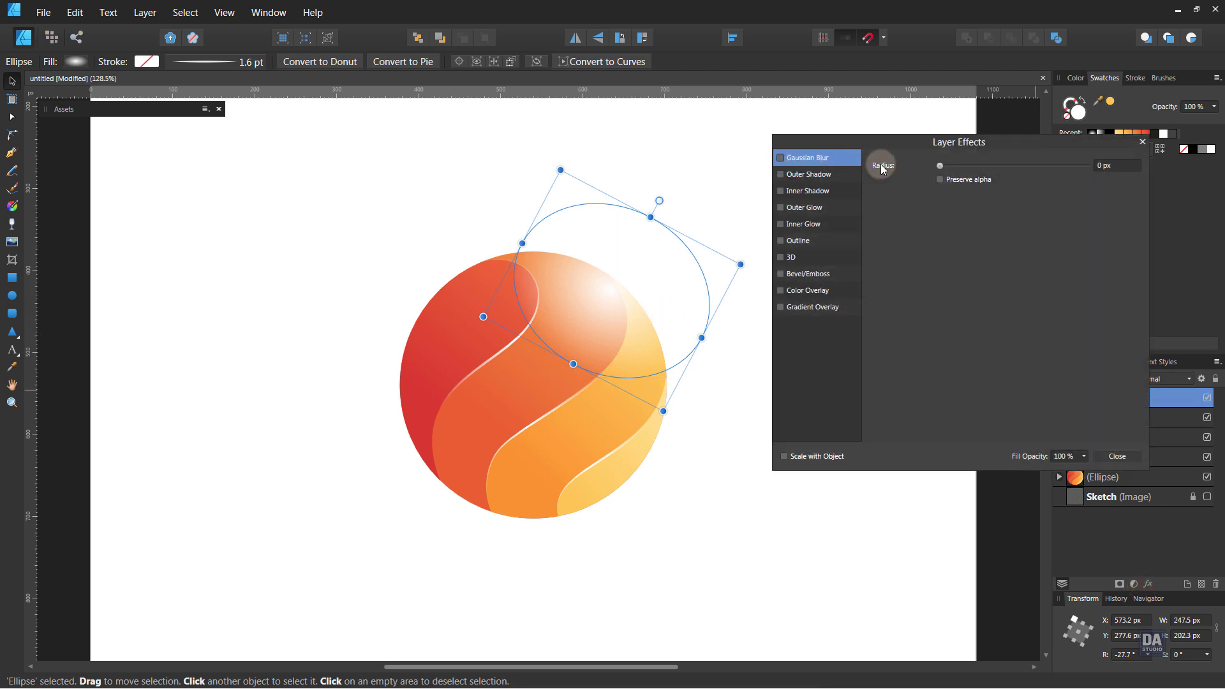
Give the highlight a 36 px Gaussian blur and nest it and the three dividers inside the ball.
left_click_drag(939, 167, 1047, 173)
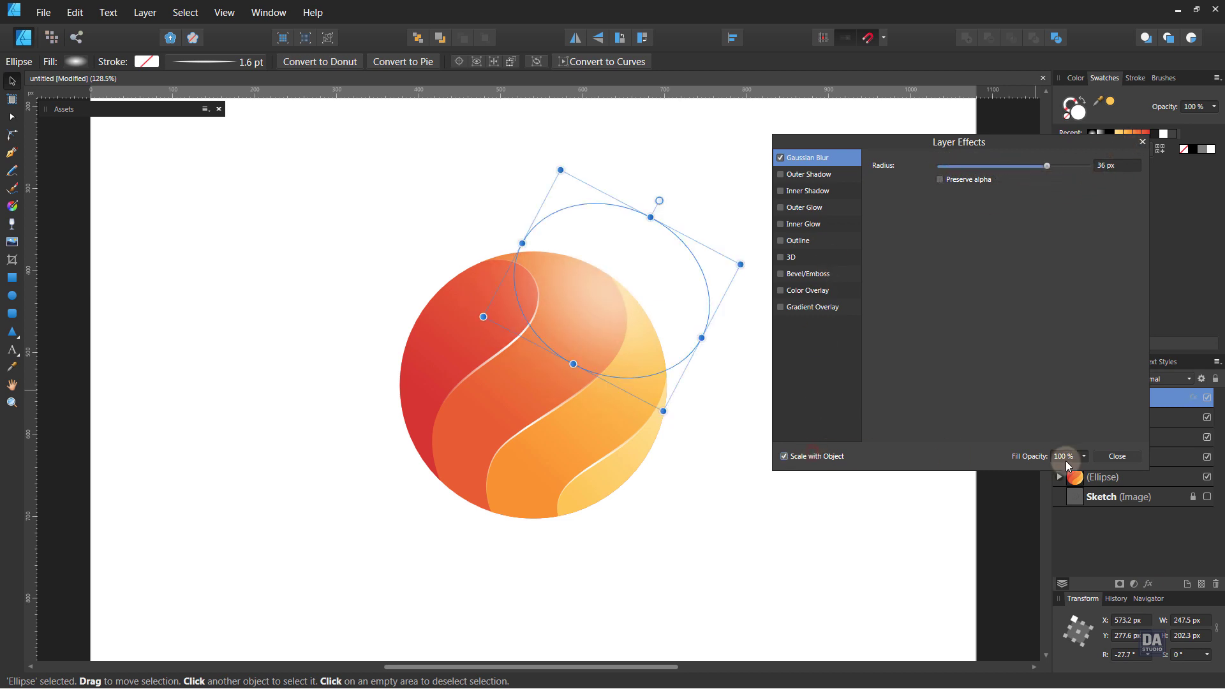
left_click(1115, 455)
mouse_move(1128, 435)
left_mouse_down()
mouse_move(1122, 480)
mouse_move(1119, 460)
left_mouse_up()
left_click(1096, 438)
left_click(1116, 397, "shift")
Set the blurred highlight ellipse to Overlay blending and widen it to 286 px.
left_click(1059, 398)
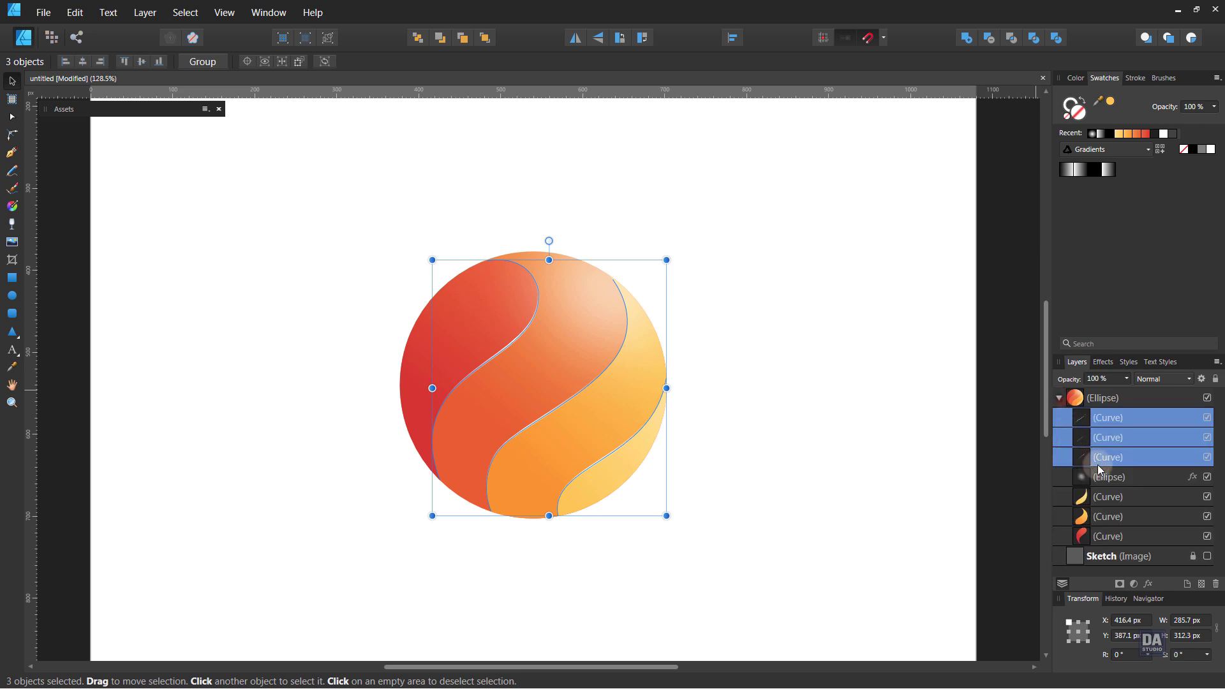
left_click(1112, 478)
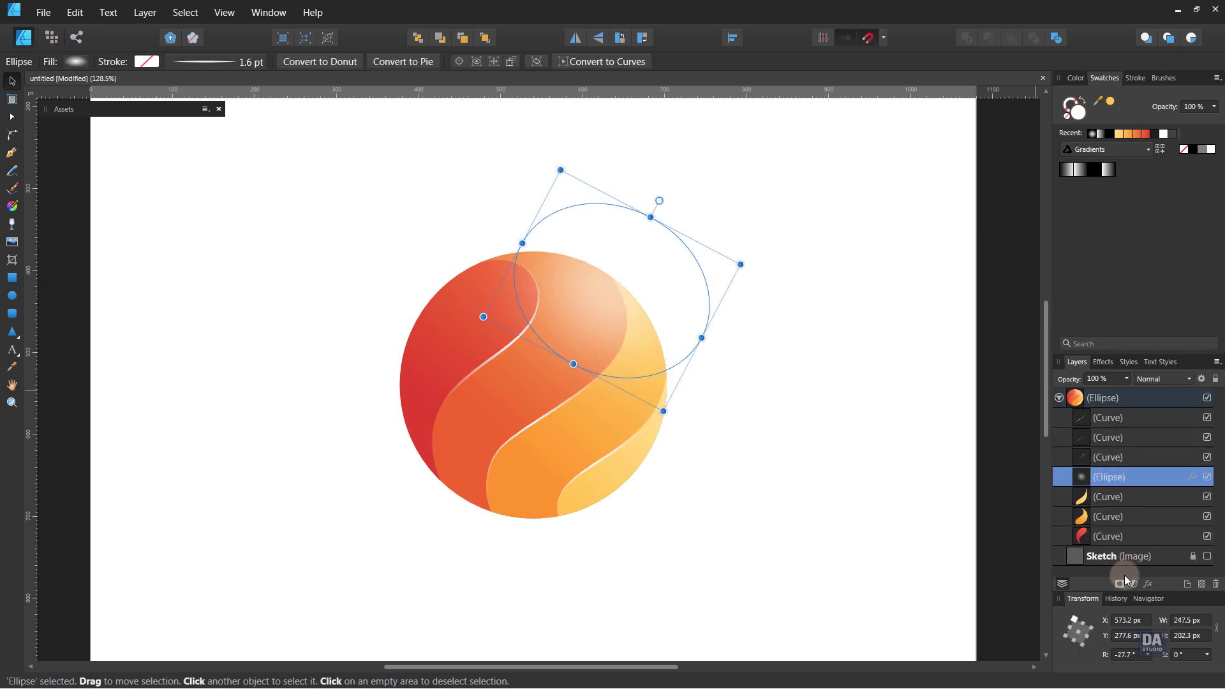
left_click(1163, 379)
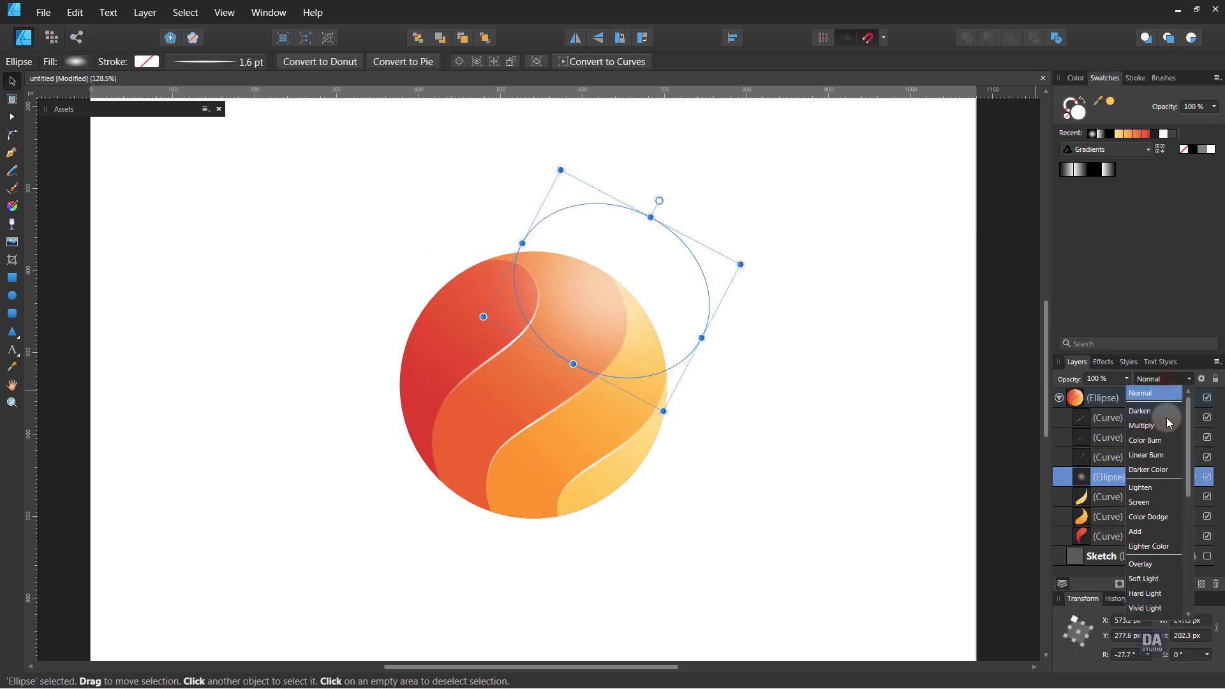
left_click(1155, 564)
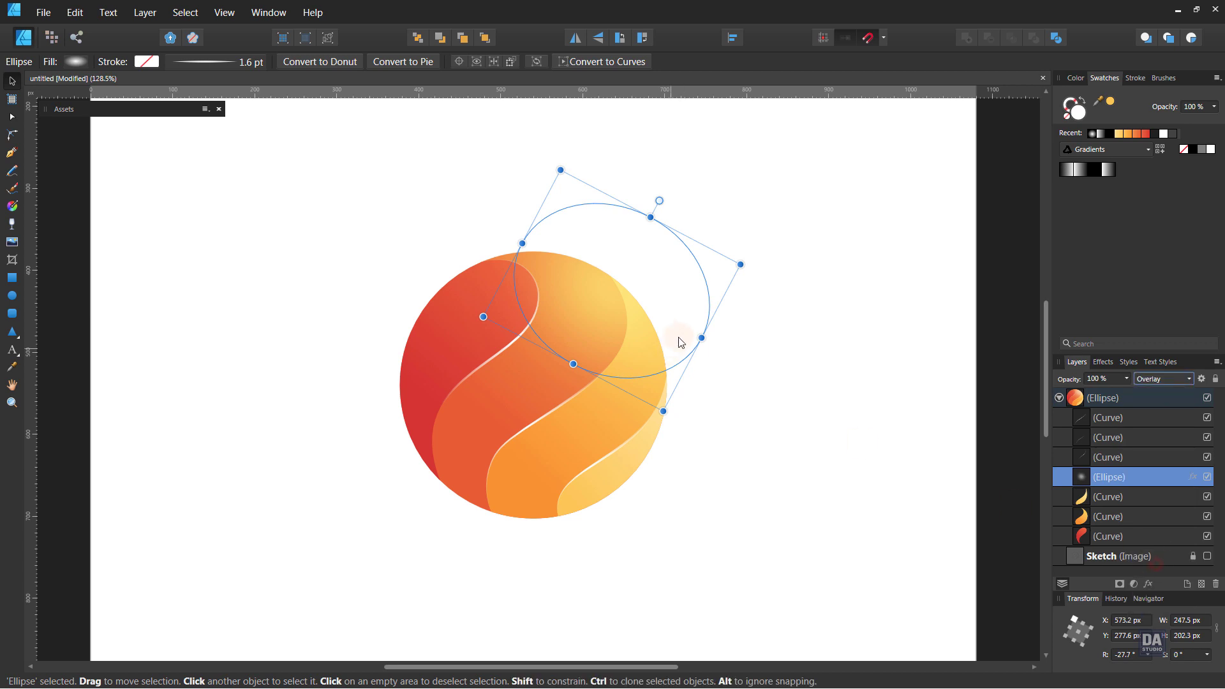
mouse_move(702, 338)
left_mouse_down()
mouse_move(726, 361)
mouse_move(690, 339)
left_mouse_up()
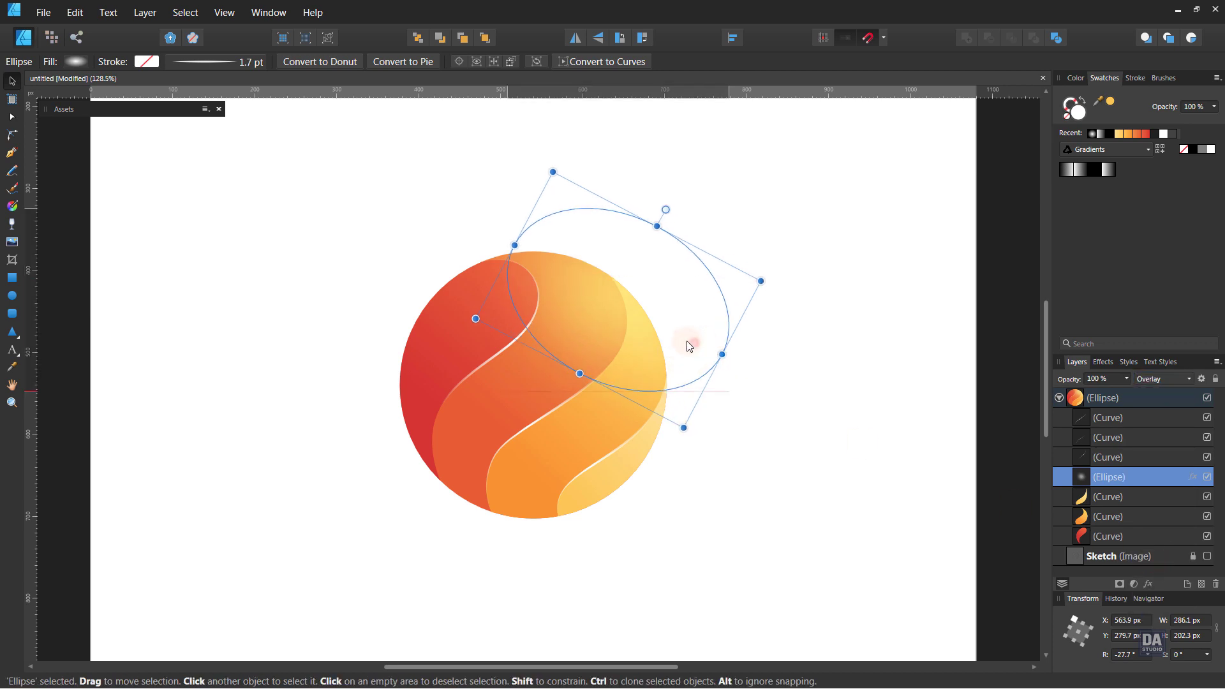
left_click(873, 389)
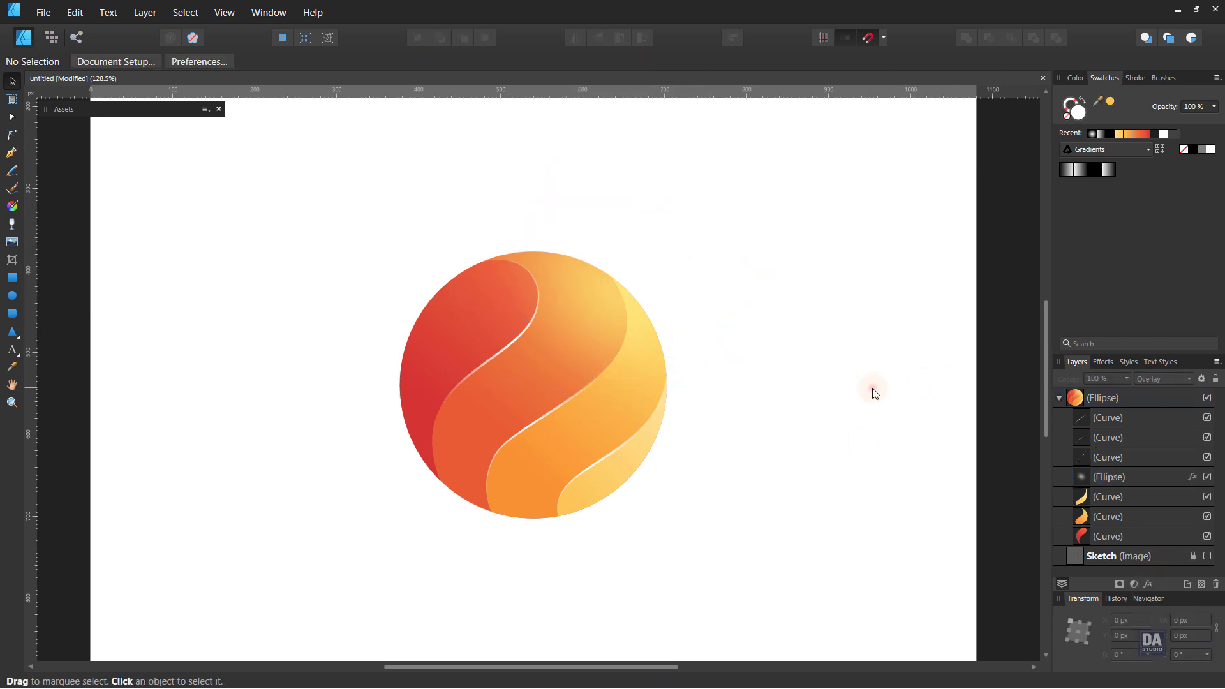
left_click(1100, 481)
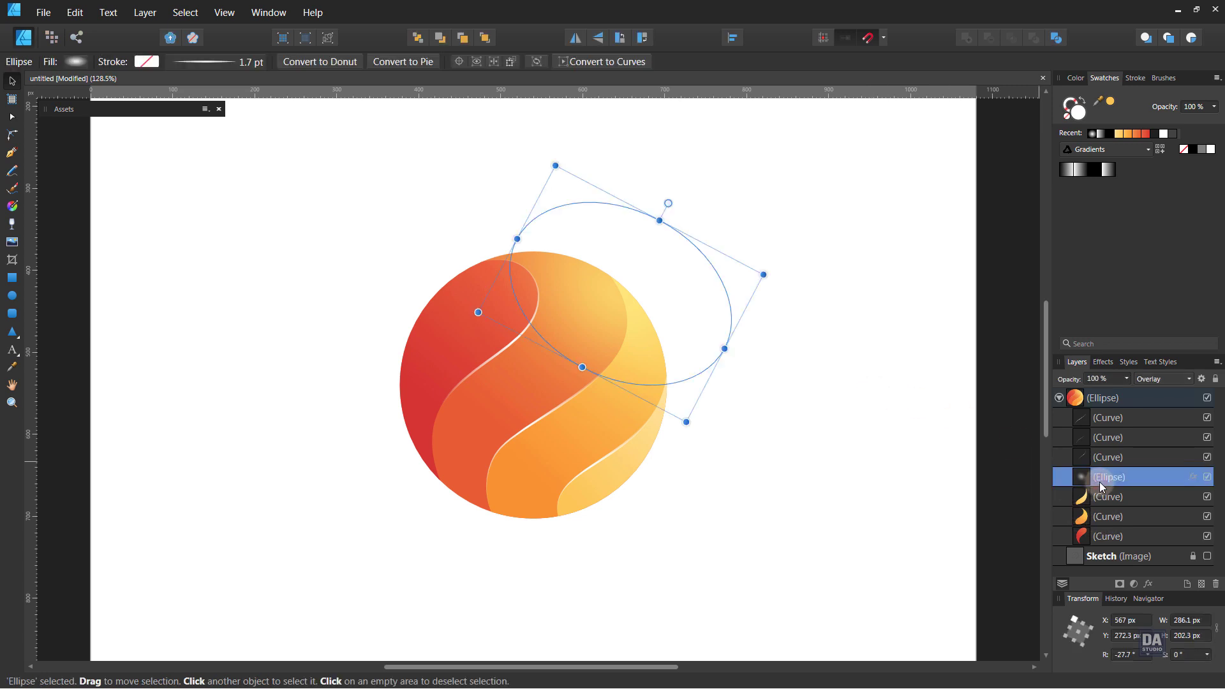
Duplicate the highlight to the ball's lower left with Normal blending at 50% opacity.
right_click(1098, 480)
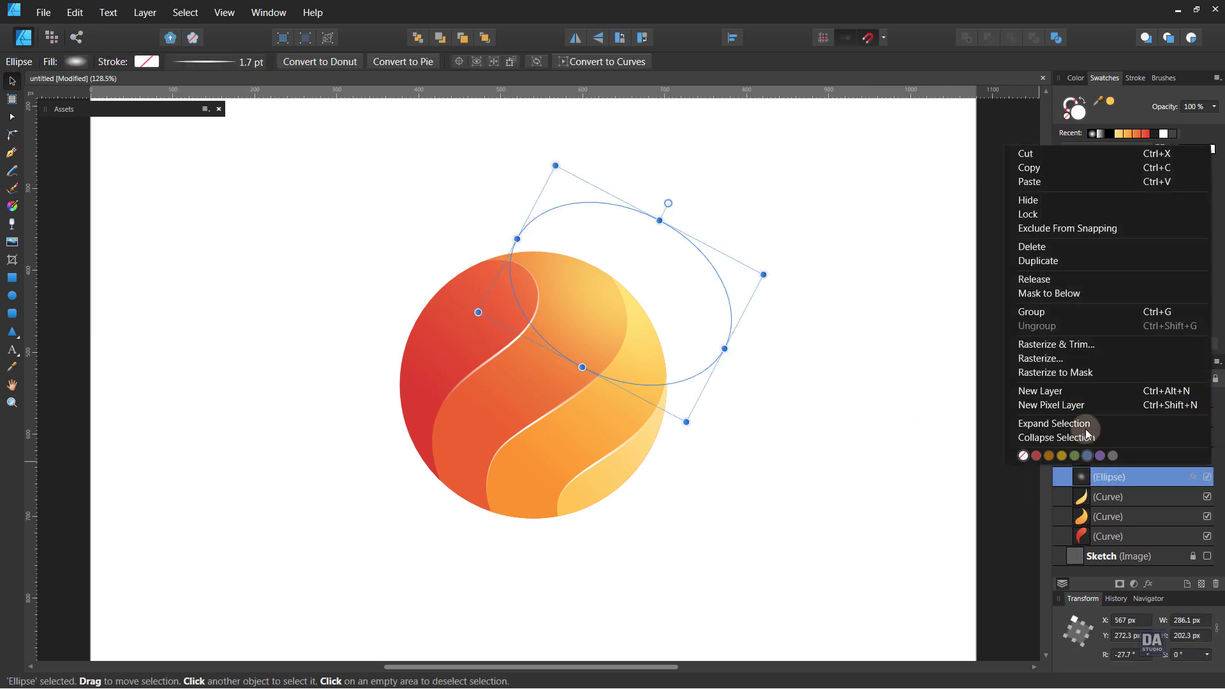
left_click(1073, 263)
left_click_drag(686, 349, 527, 562)
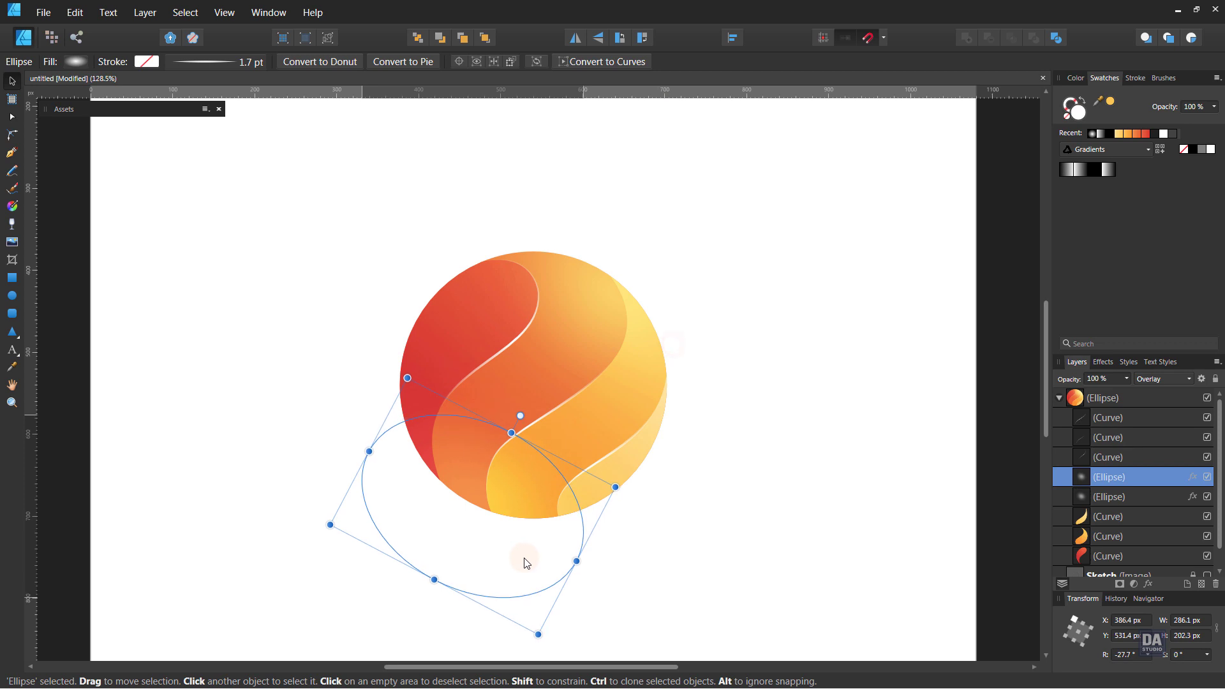
left_click(1142, 380)
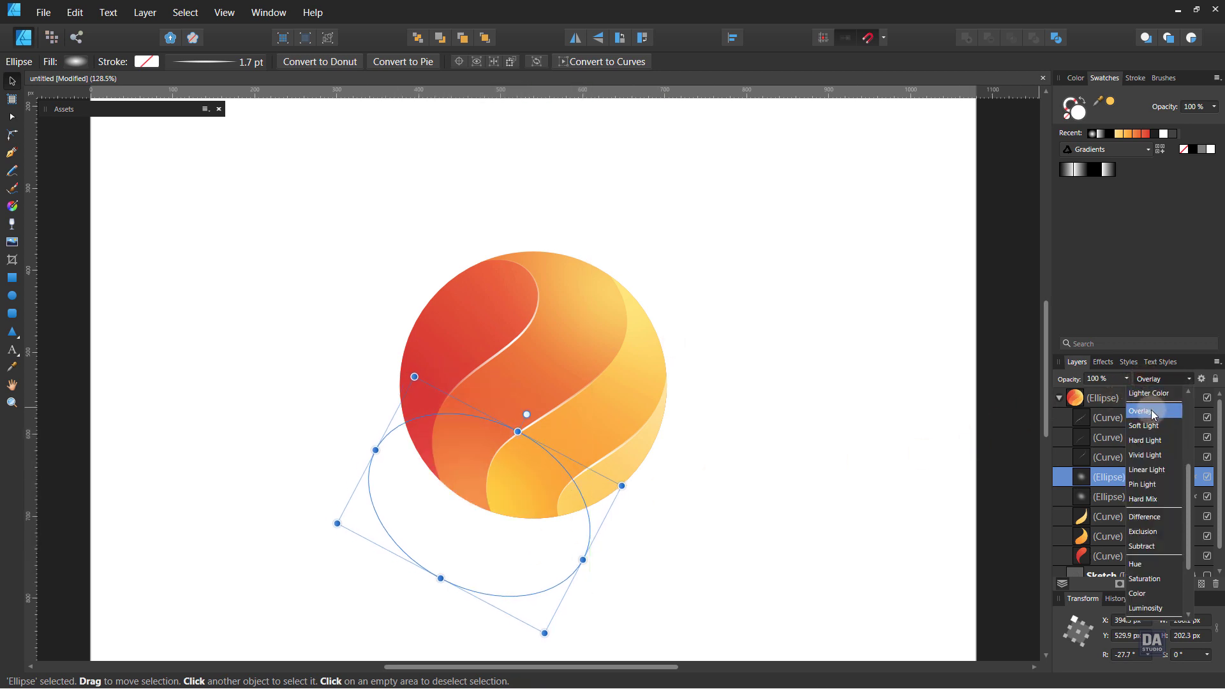
left_click(1148, 395)
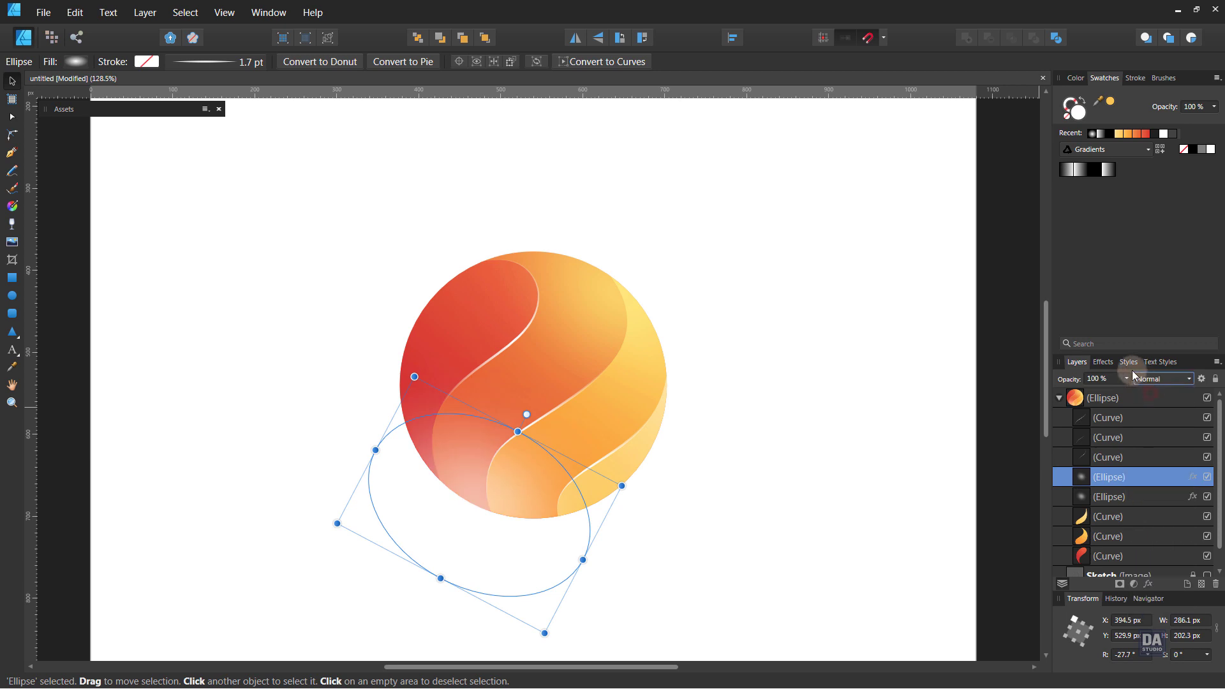
left_click_drag(1106, 396, 1084, 394)
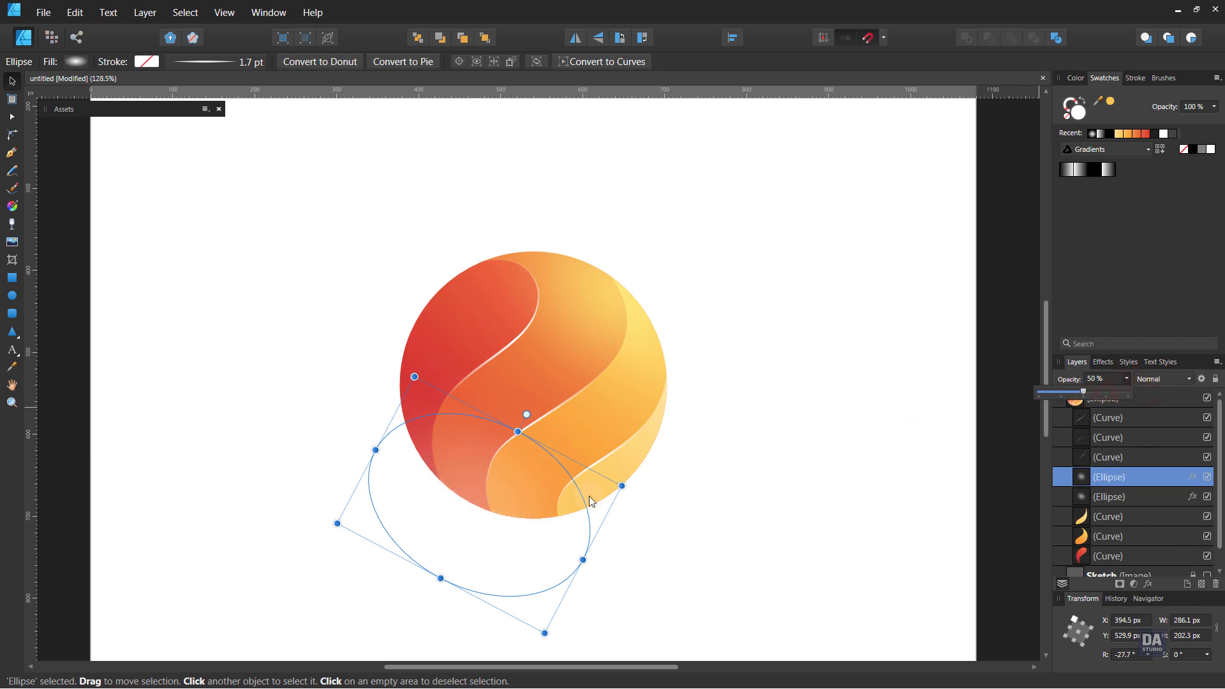
Flatten the copy to about 163 px tall and lower the inner blurred ellipse to 25% opacity.
left_click_drag(481, 539, 487, 537)
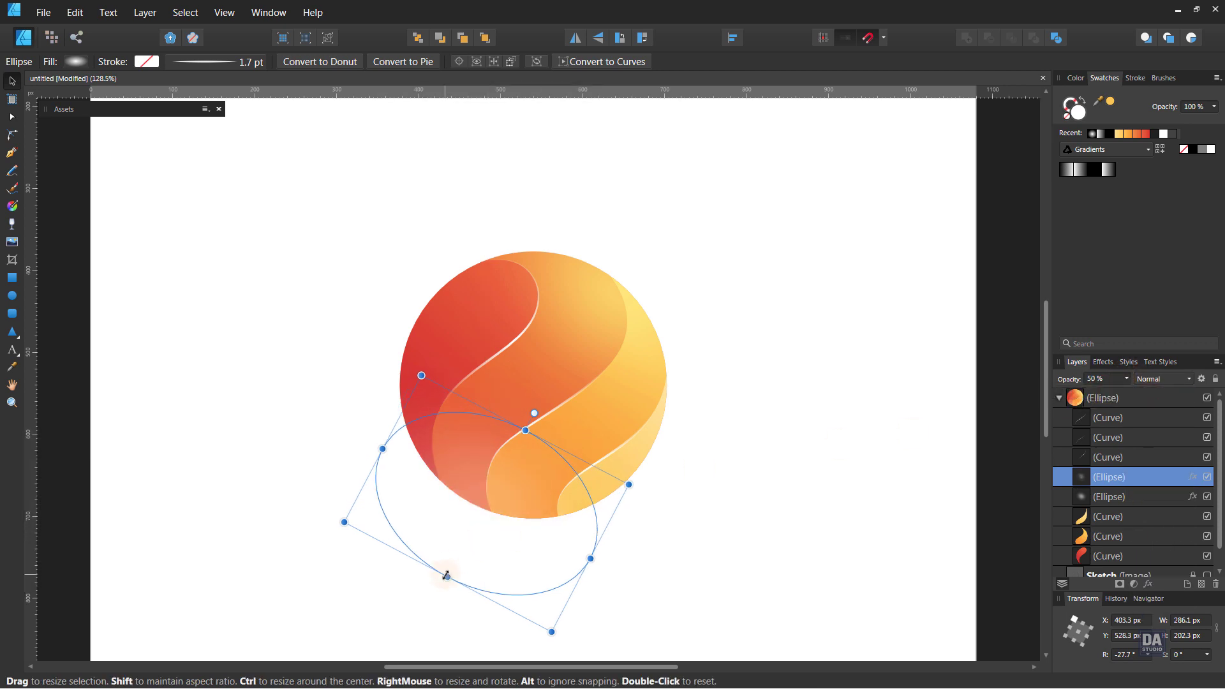
left_click_drag(447, 577, 467, 549)
left_click(721, 543)
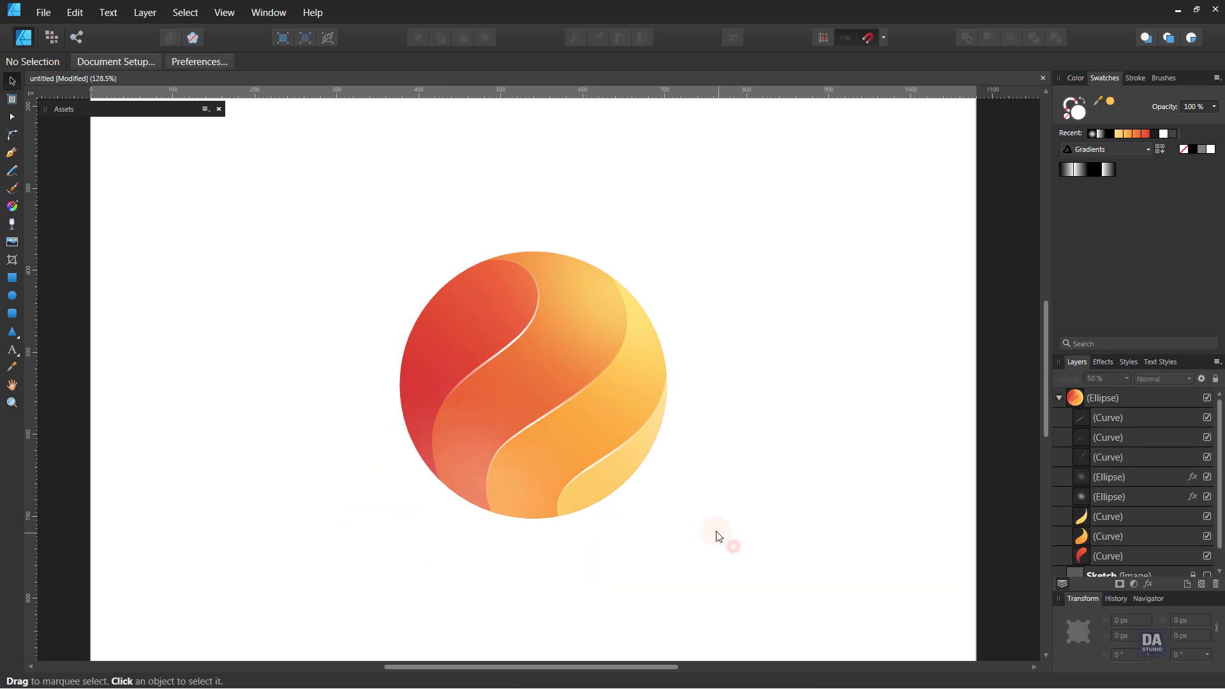
double_click(507, 496)
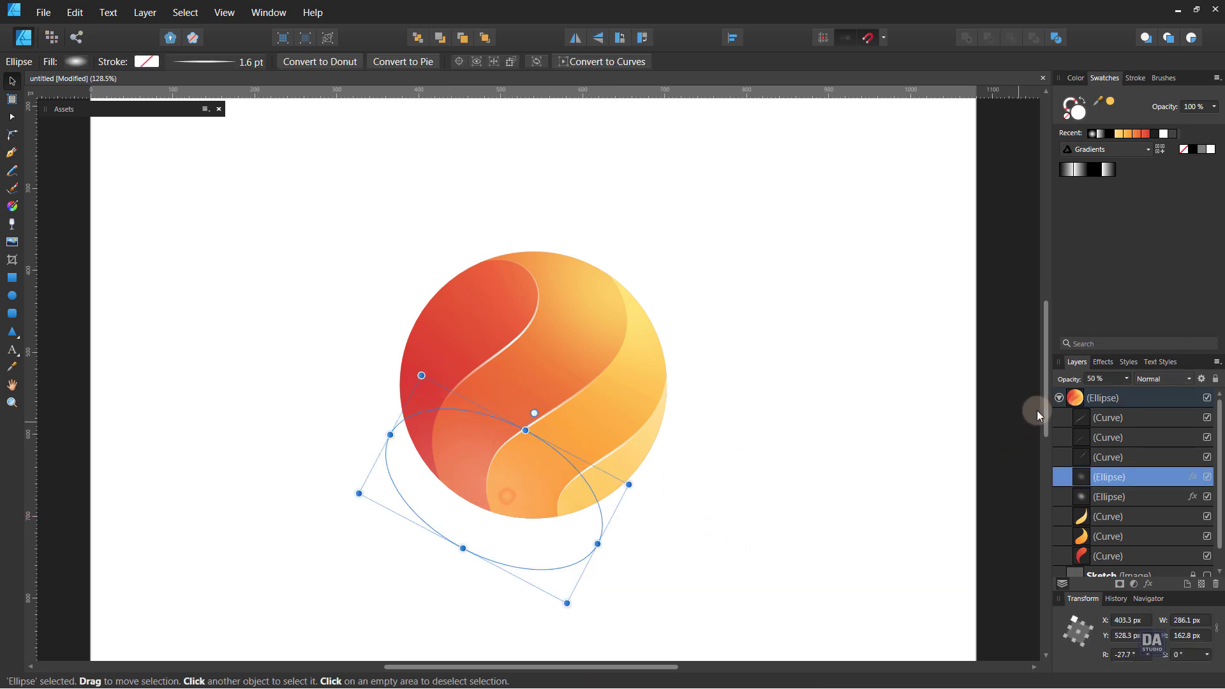
left_click_drag(1112, 392, 1108, 392)
left_click(848, 494)
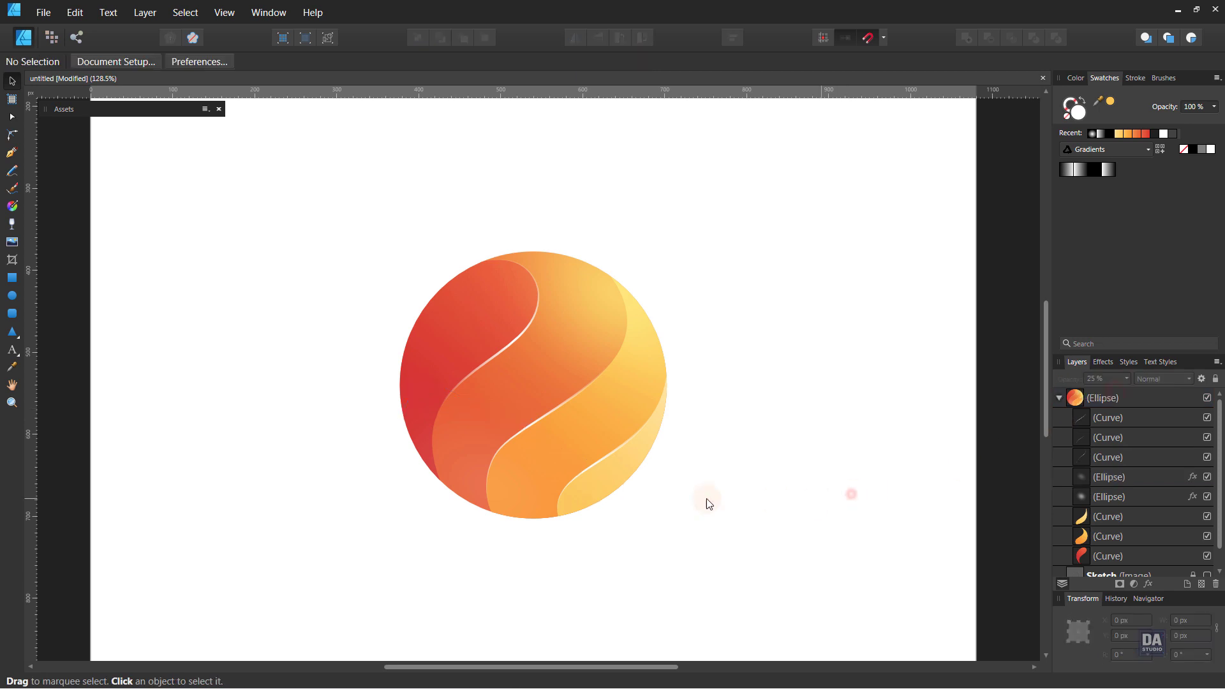
scroll(525, 508, "down", 1)
scroll(525, 508, "down", 1)
scroll(526, 517, "down", 1)
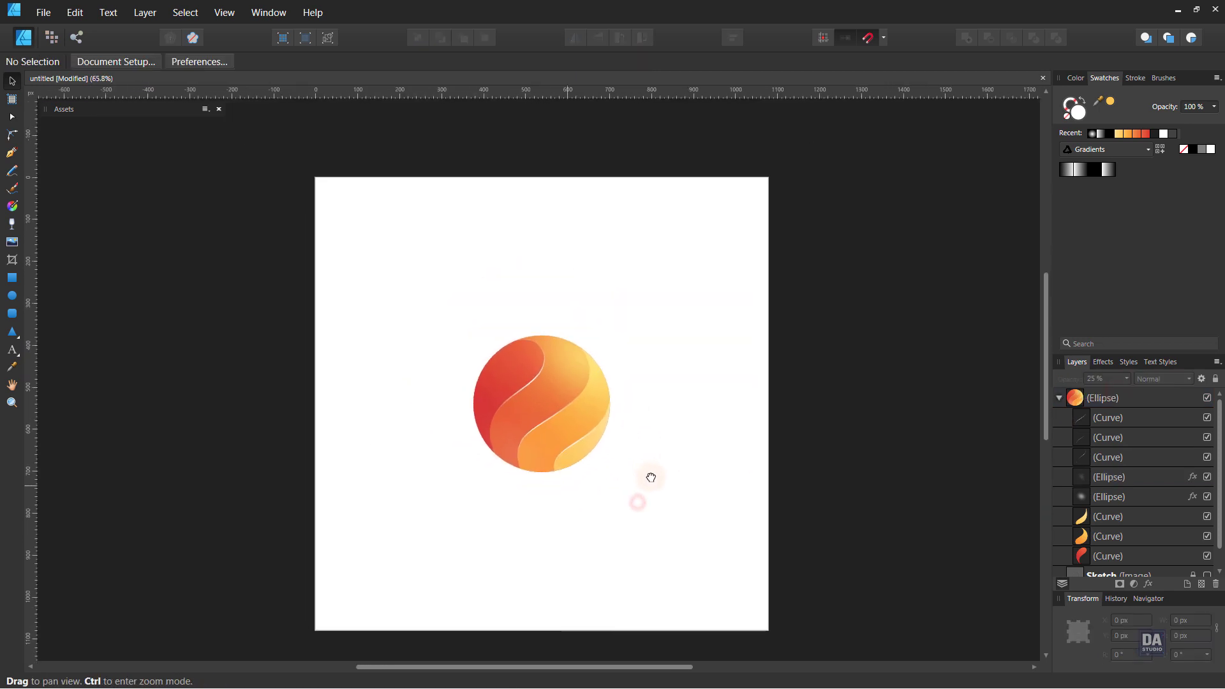
left_click(1124, 501)
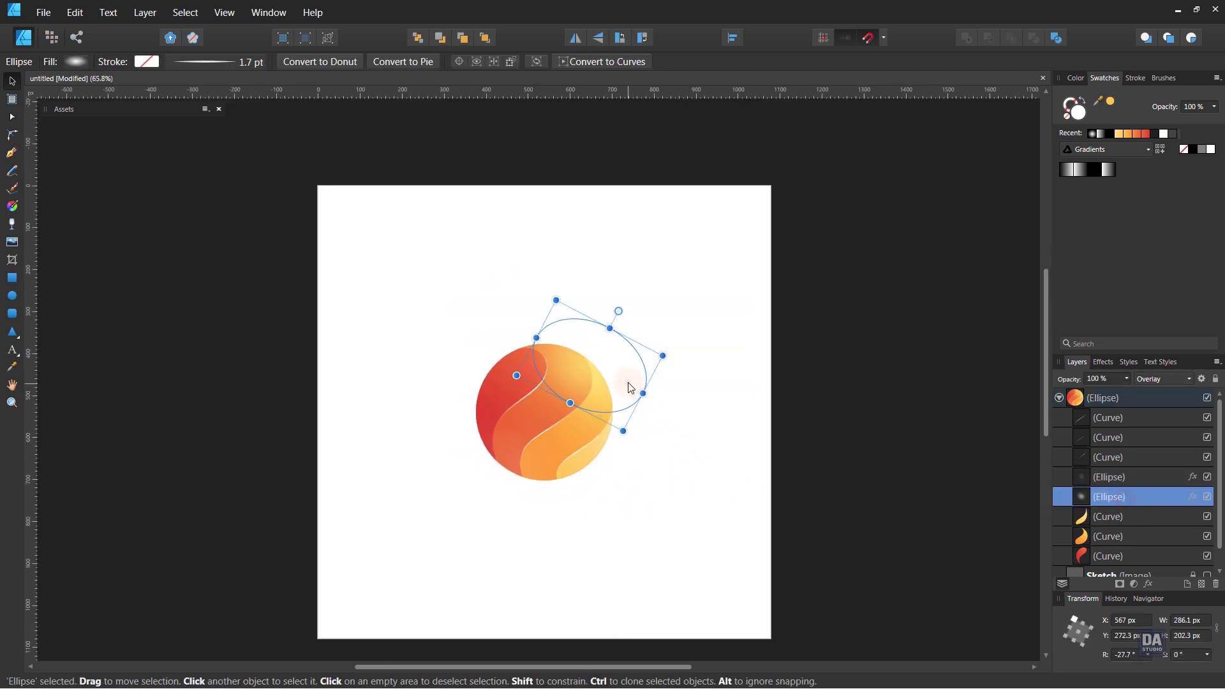
left_click(694, 426)
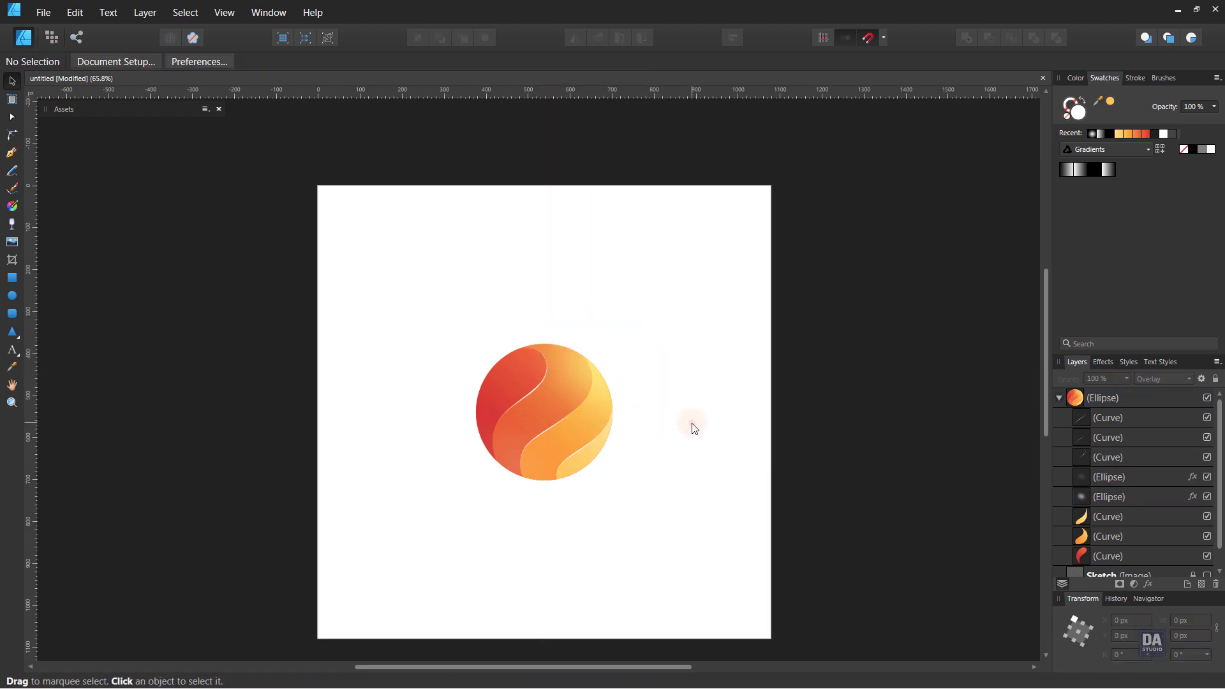